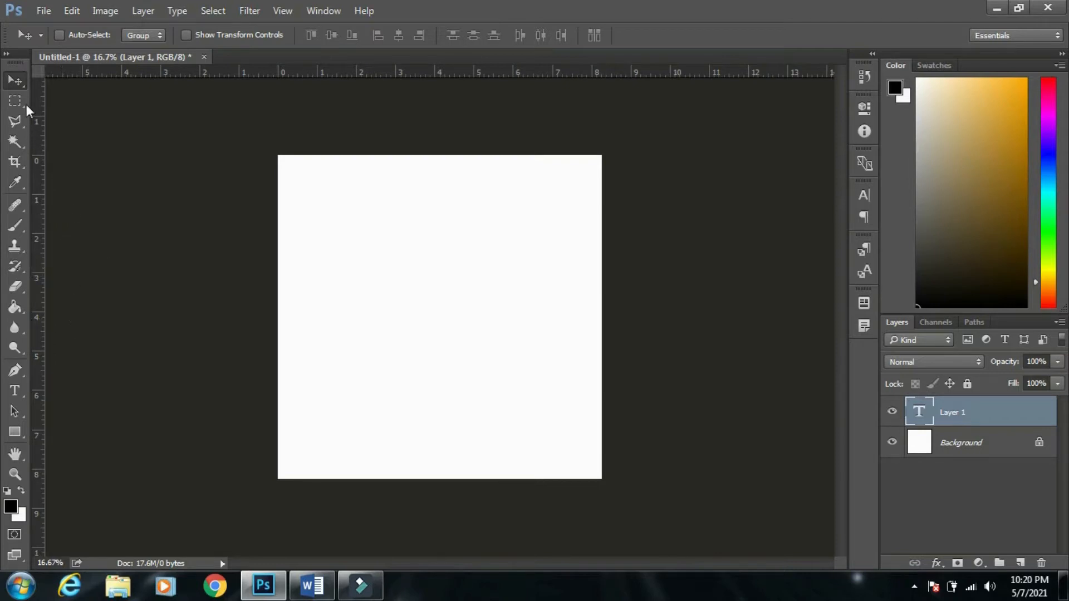
# Expand the toolbox to its two-column layout.
pyautogui.click(7, 54)
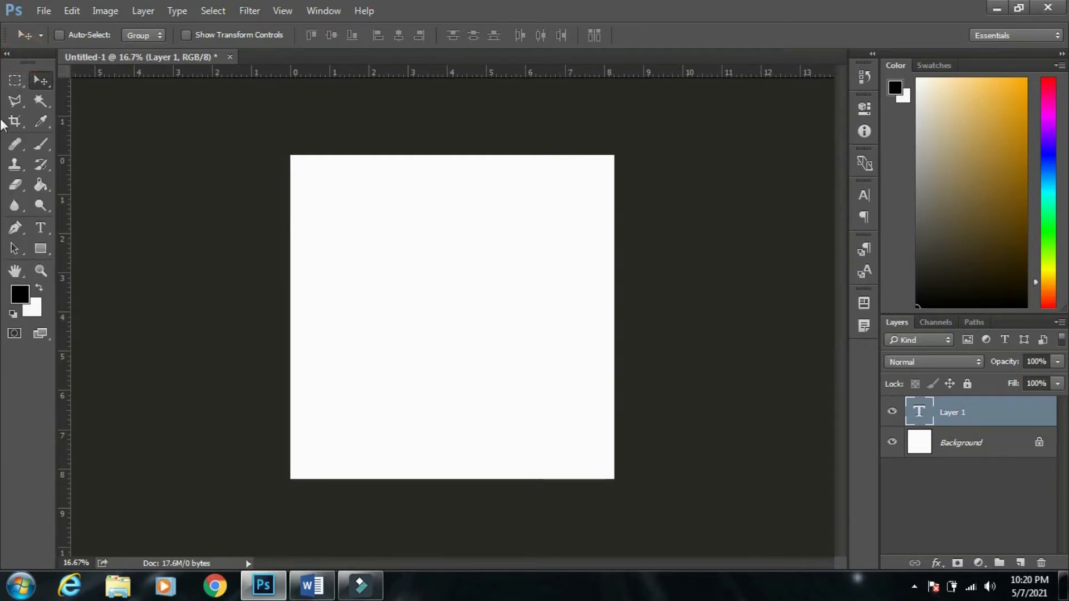
pyautogui.click(6, 54)
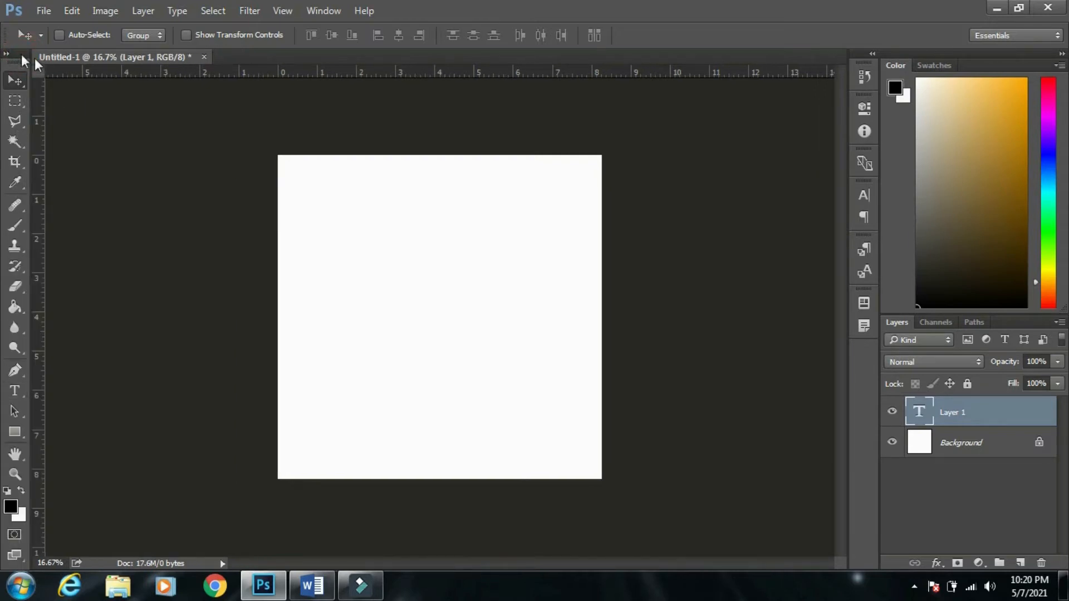
pyautogui.click(8, 56)
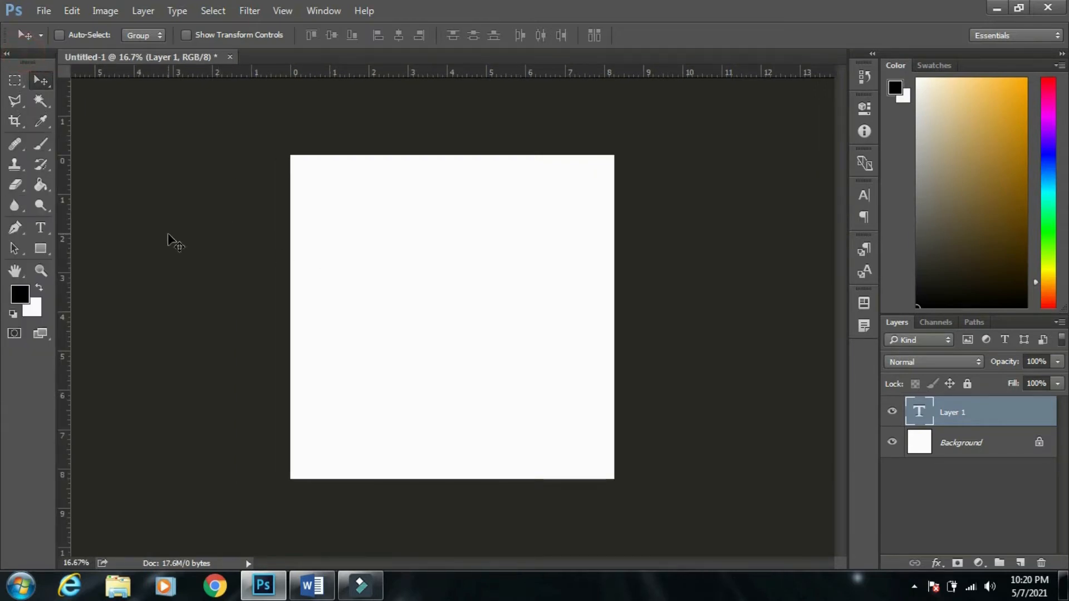
# With the Horizontal Type Tool, draw a wide text box across the upper half of the canvas and enter "photoshop".
pyautogui.click(49, 234)
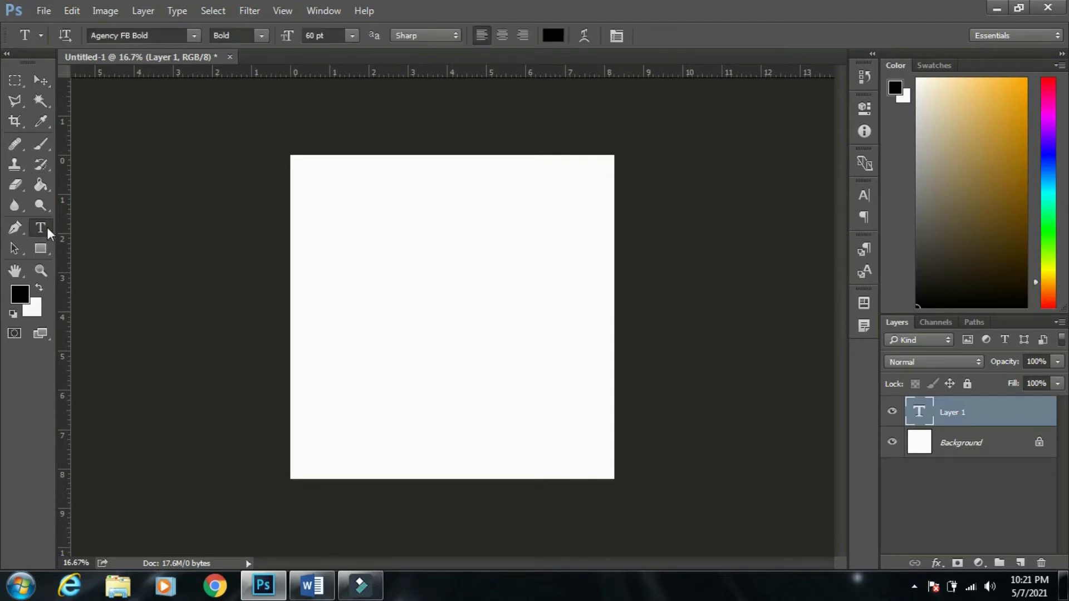
pyautogui.click(48, 230)
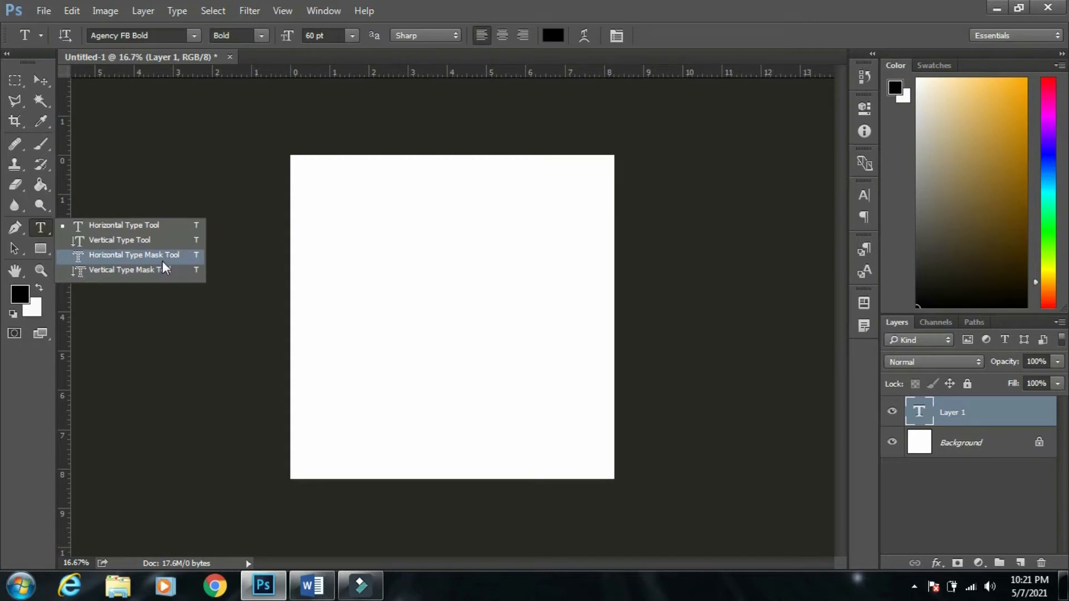
pyautogui.click(142, 223)
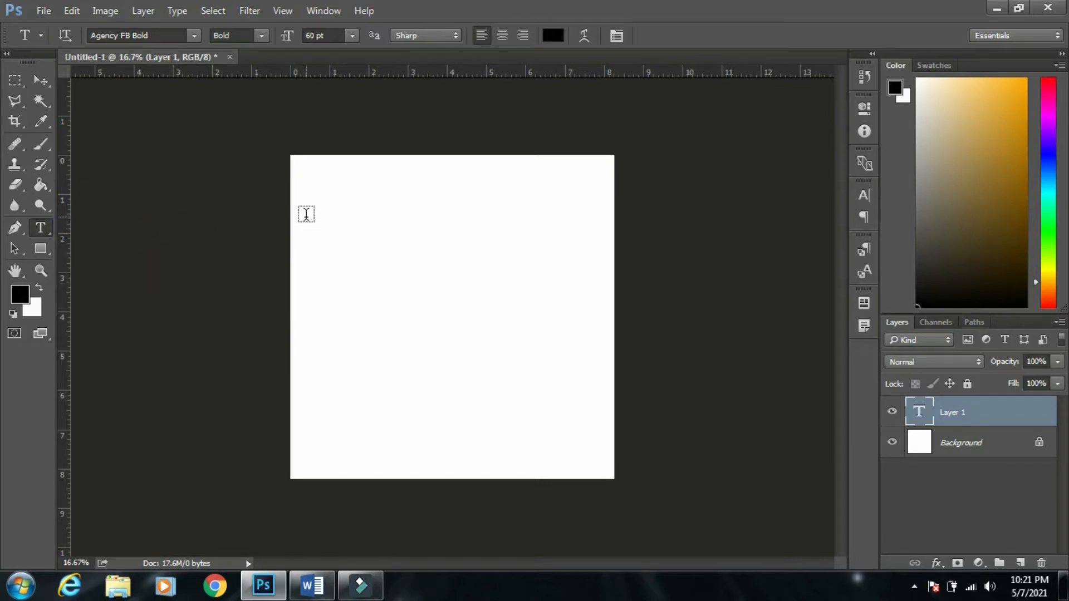
pyautogui.moveTo(306, 212); pyautogui.dragTo(570, 316)
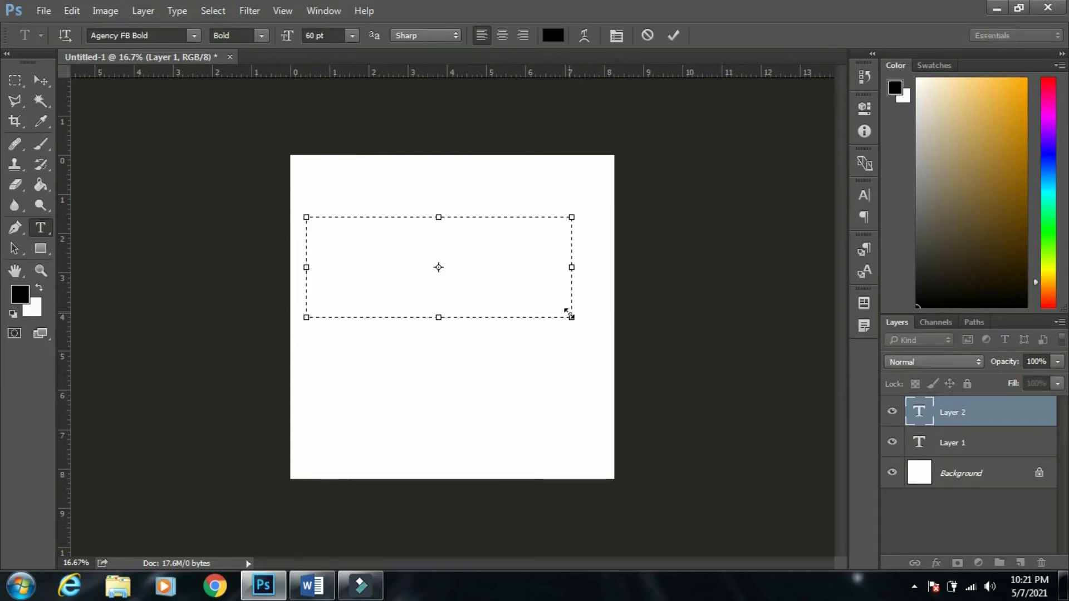
pyautogui.write('photooshop')
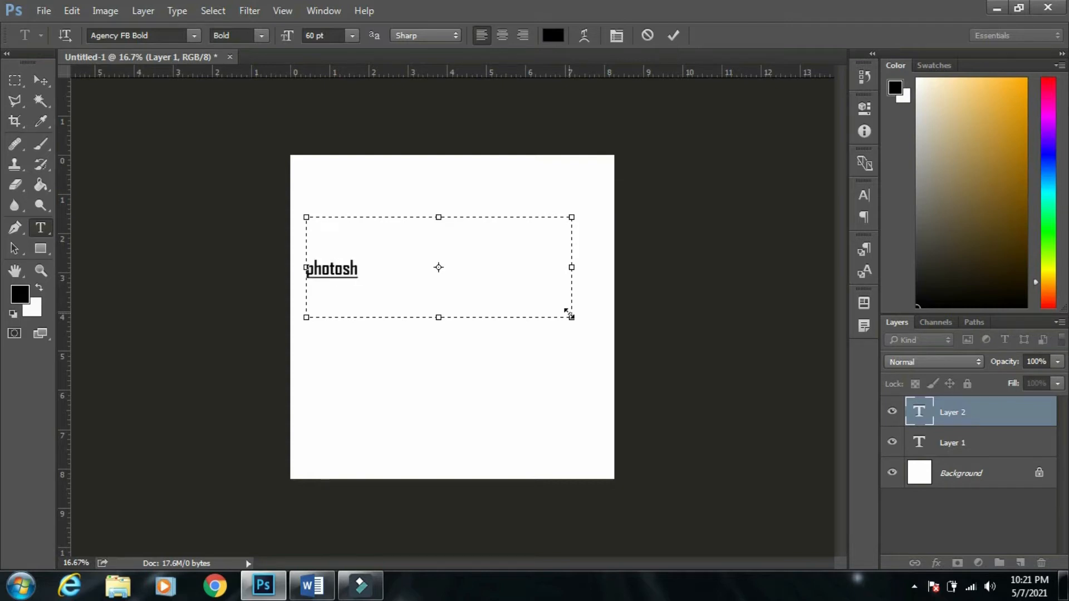
# Select all of the "photoshop" text, try a symbol font on it, and set the font to Arial Bold.
pyautogui.hotkey('ctrl', 'a')
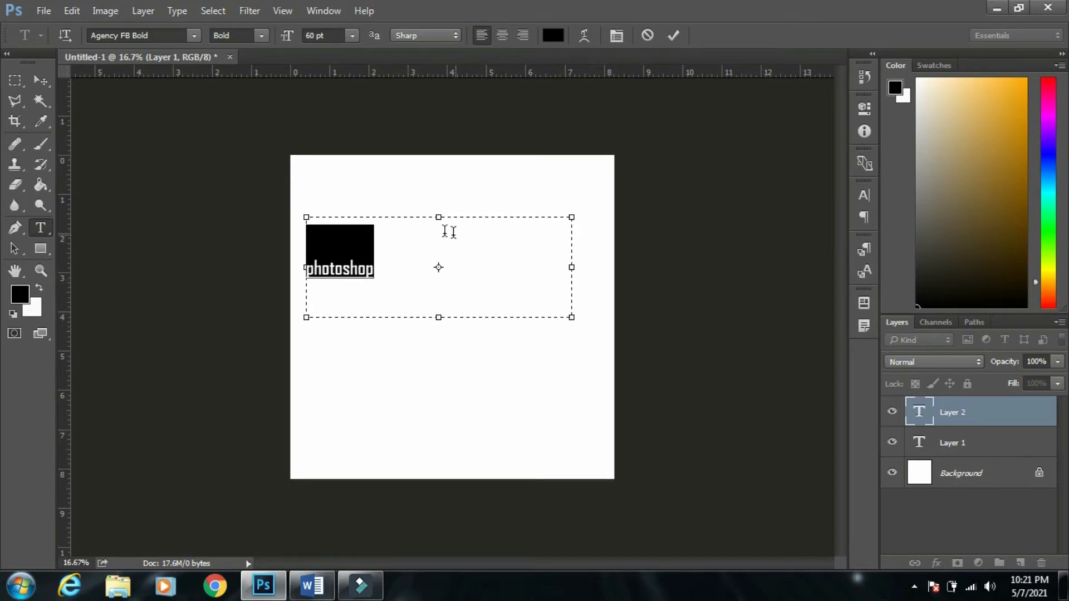
pyautogui.click(192, 37)
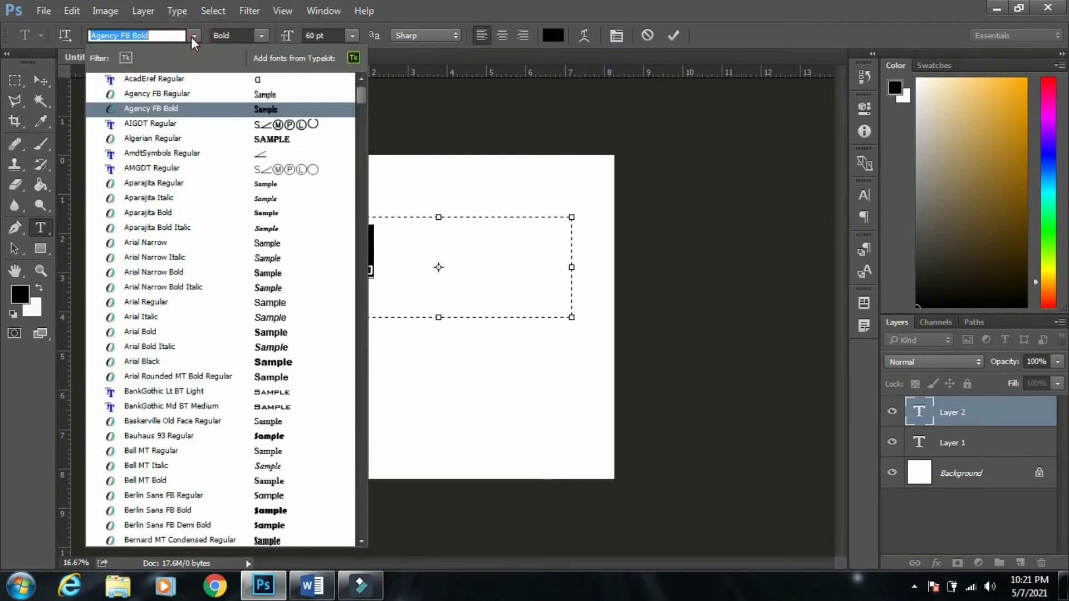
pyautogui.click(359, 93)
pyautogui.click(272, 79)
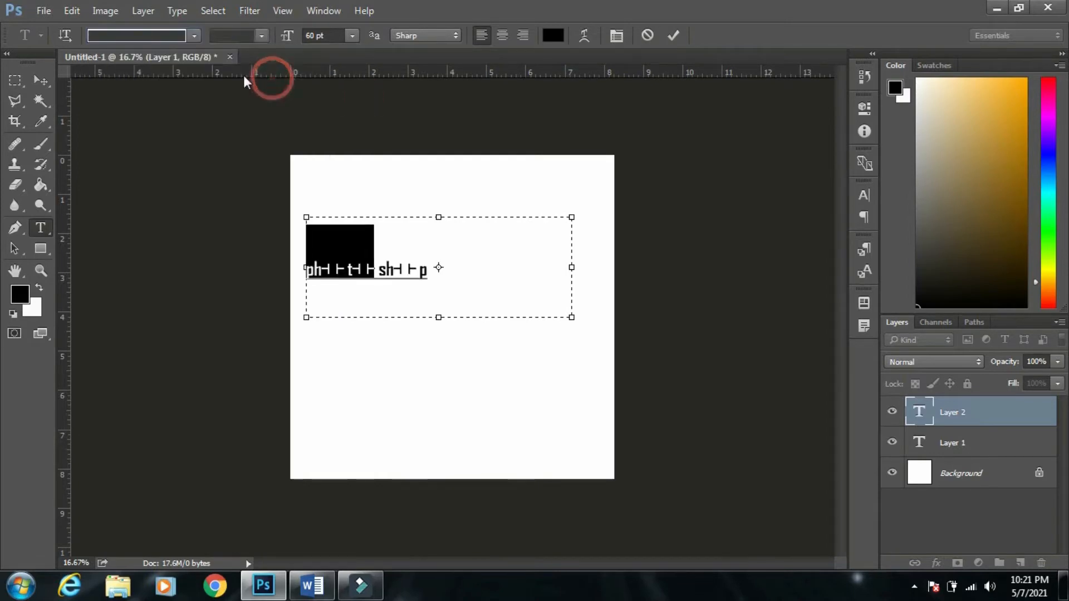
pyautogui.click(194, 36)
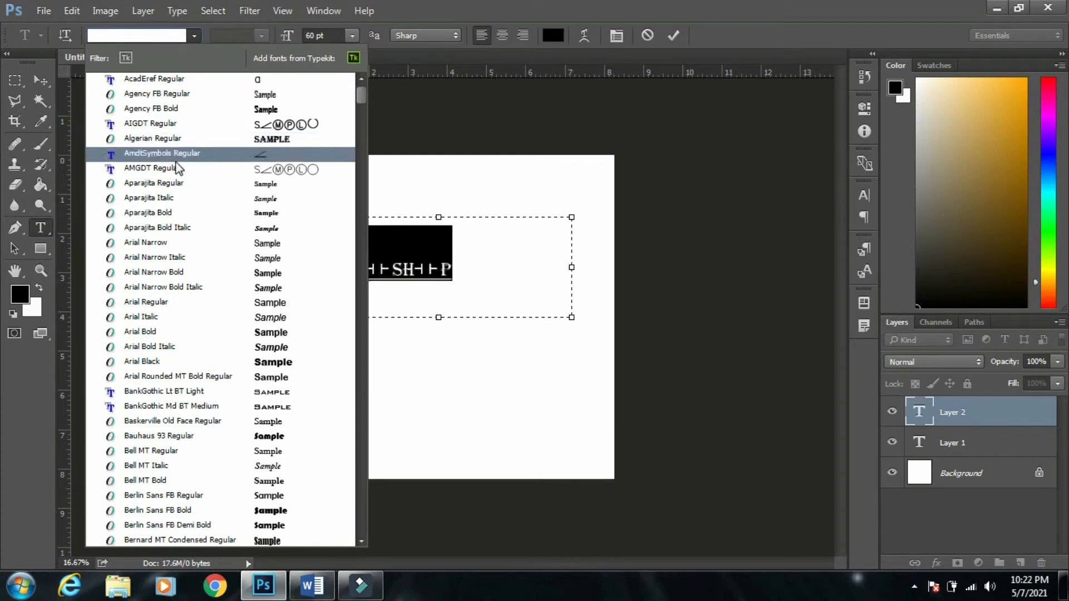
pyautogui.click(153, 330)
# Preview the fonts that follow Arial Bold one by one on the selected text, through Bodoni MT Black to Book Antiqua Regular.
pyautogui.click(139, 37)
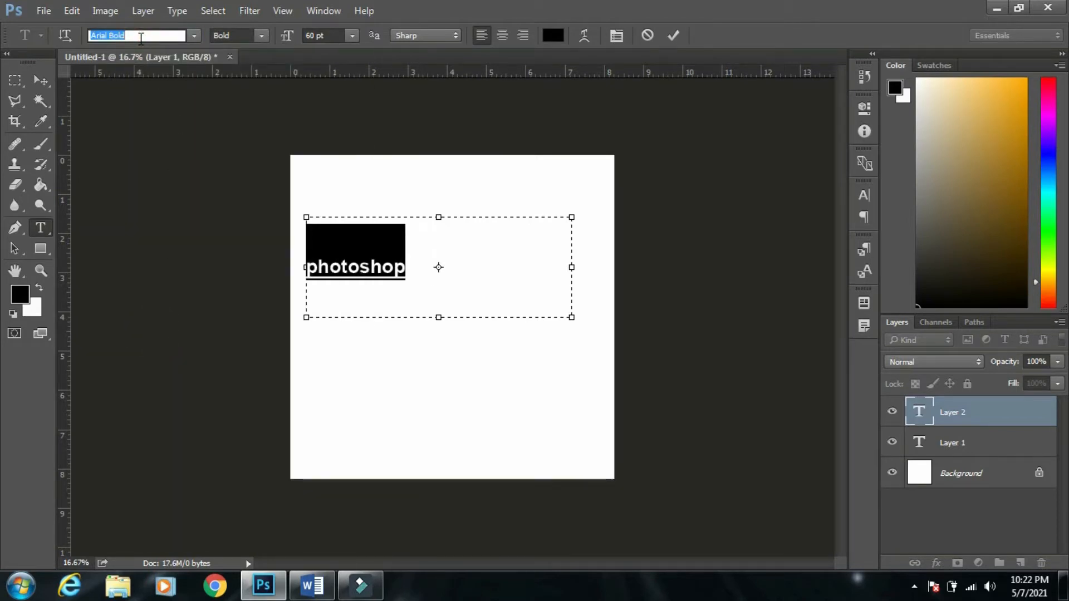
pyautogui.press('Down')
pyautogui.press('Down')
pyautogui.press('Down')
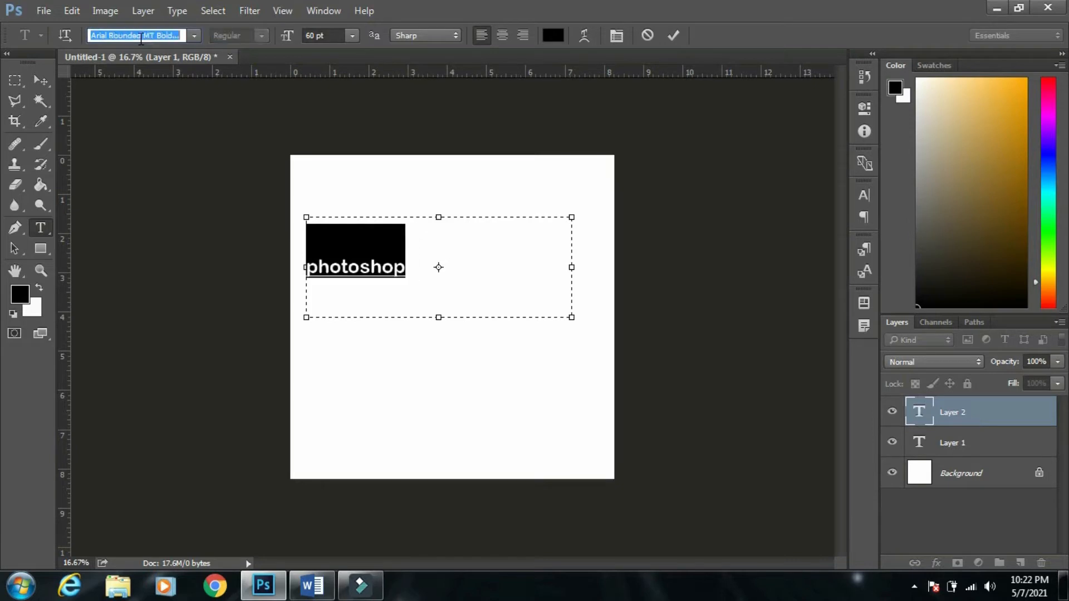
pyautogui.press('Down')
pyautogui.press('Down')
pyautogui.press('Down')
pyautogui.press('Down')
pyautogui.press('Down')
pyautogui.press('Down')
pyautogui.press('Down')
pyautogui.press('Down')
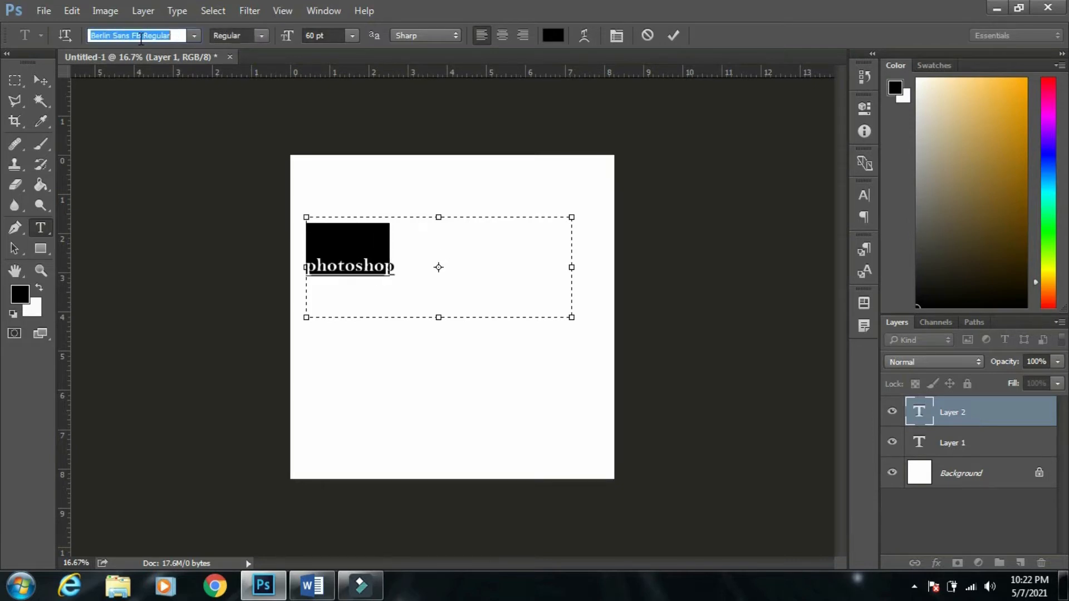
pyautogui.press('Down')
pyautogui.press('Down')
pyautogui.press('Down')
pyautogui.press('Down')
pyautogui.press('Down')
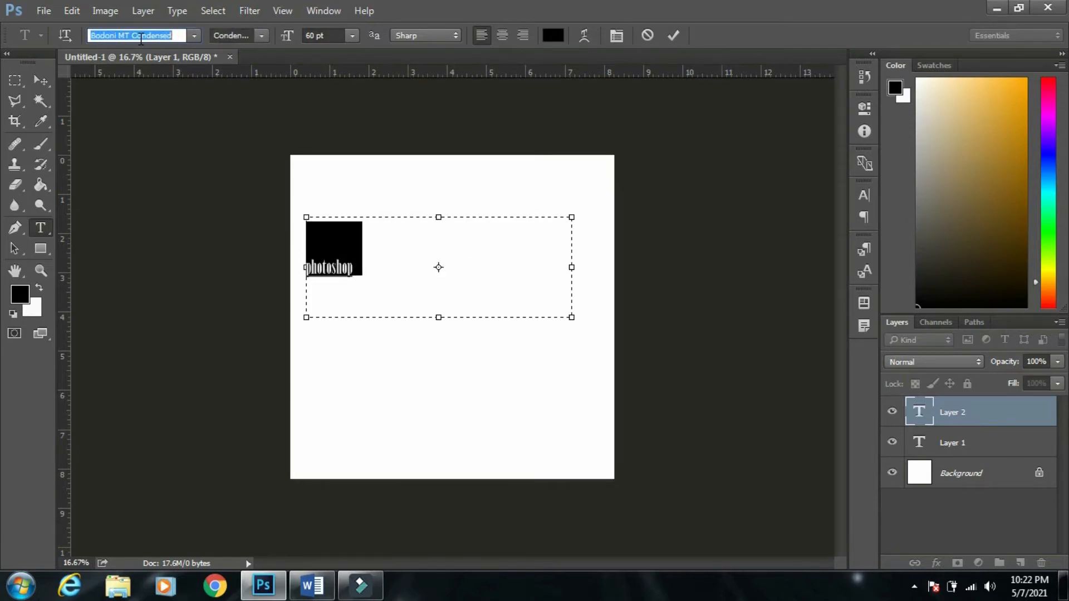
pyautogui.press('Down')
pyautogui.press('Down')
pyautogui.press('Down')
pyautogui.press('Down')
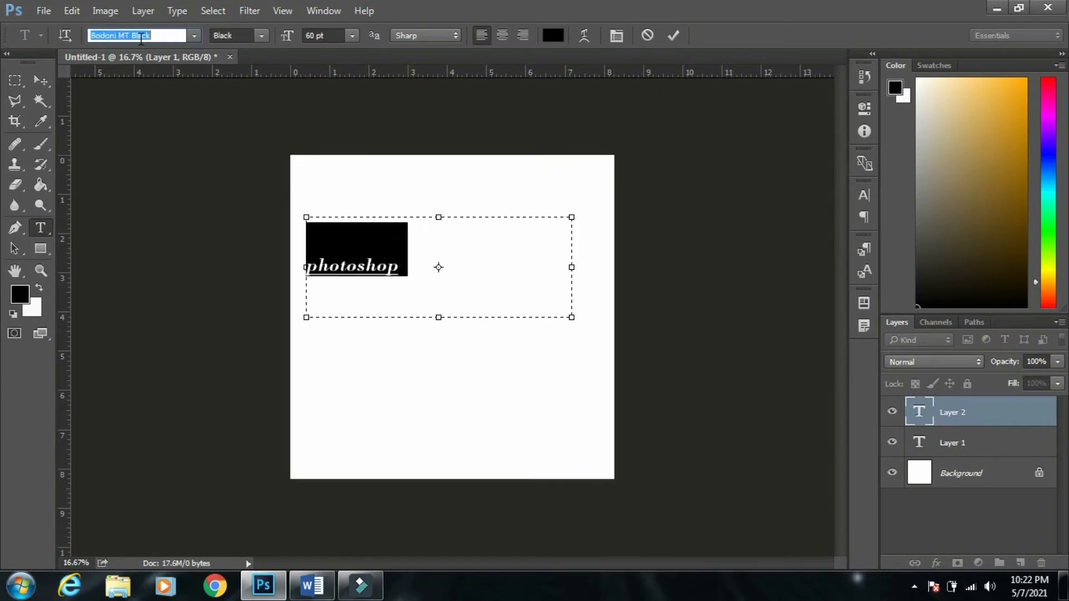
pyautogui.press('Down')
pyautogui.press('Down')
pyautogui.press('Down')
# Set the selected text's font to Arial Regular.
pyautogui.click(194, 37)
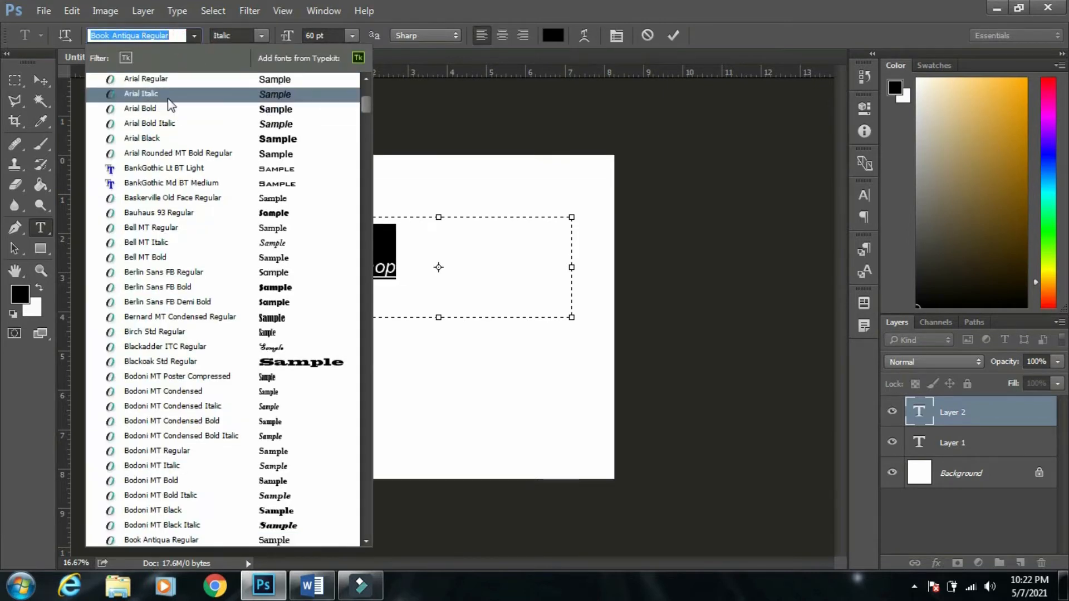
pyautogui.click(168, 79)
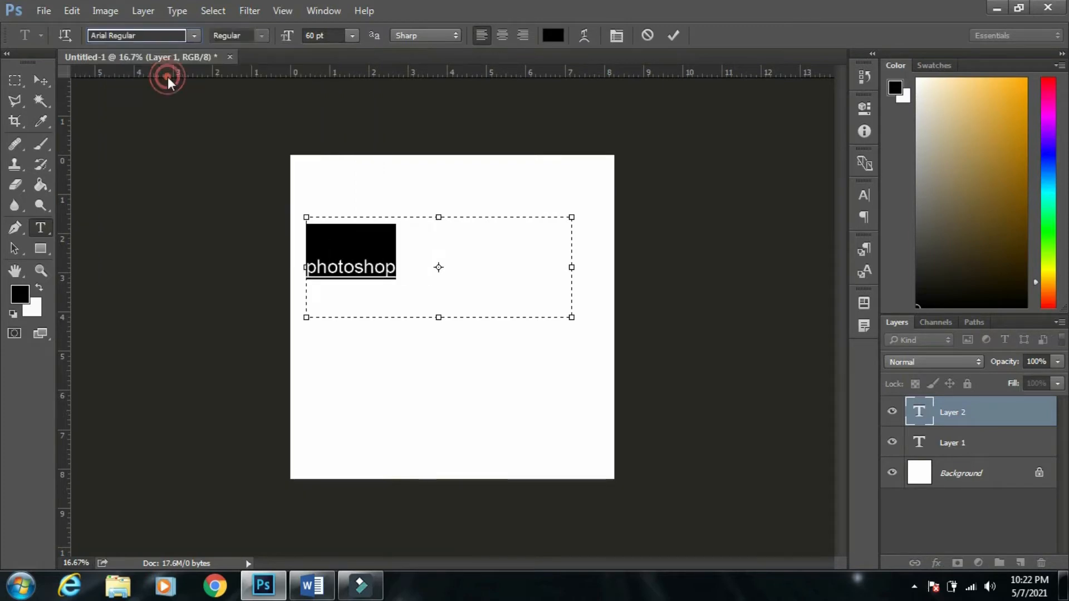
# Try the Narrow, Narrow Italic, Narrow Bold, Bold and Bold Italic styles on the text, and set its style to Black.
pyautogui.click(257, 37)
pyautogui.click(250, 50)
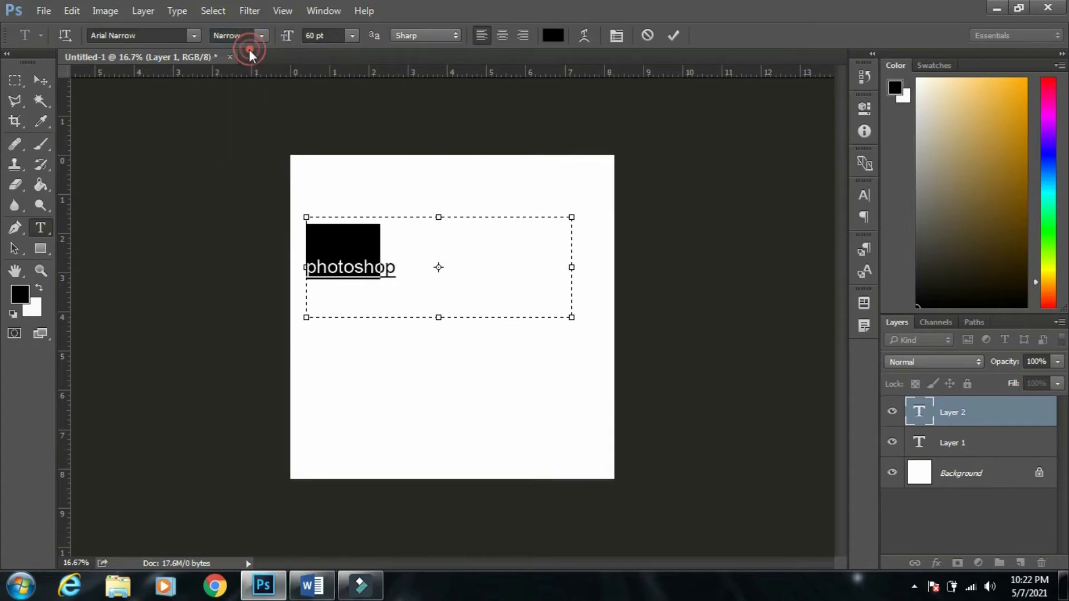
pyautogui.click(262, 36)
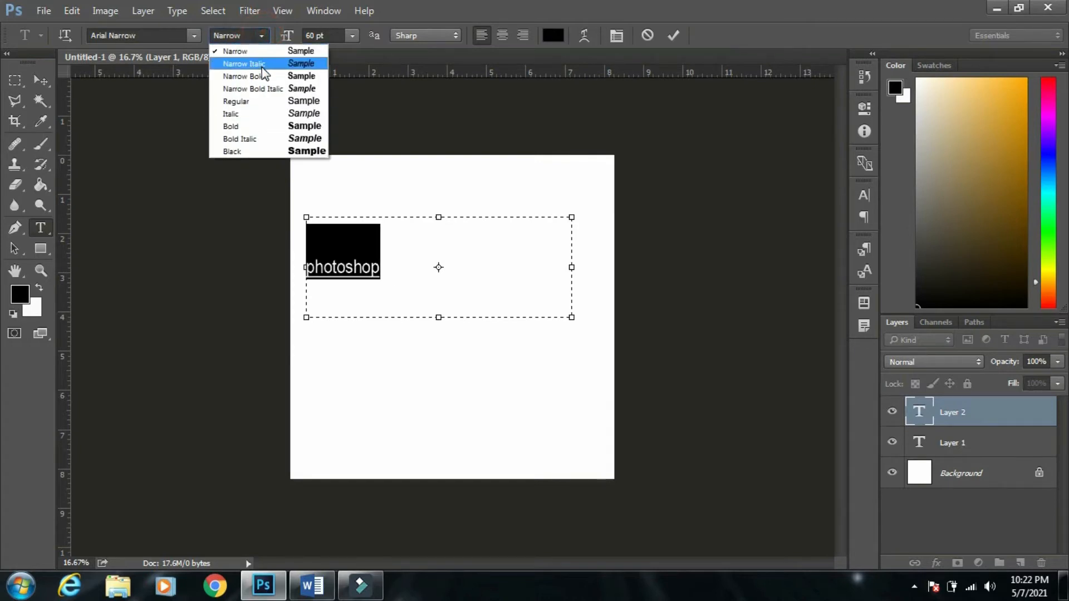
pyautogui.click(260, 64)
pyautogui.click(261, 37)
pyautogui.click(261, 76)
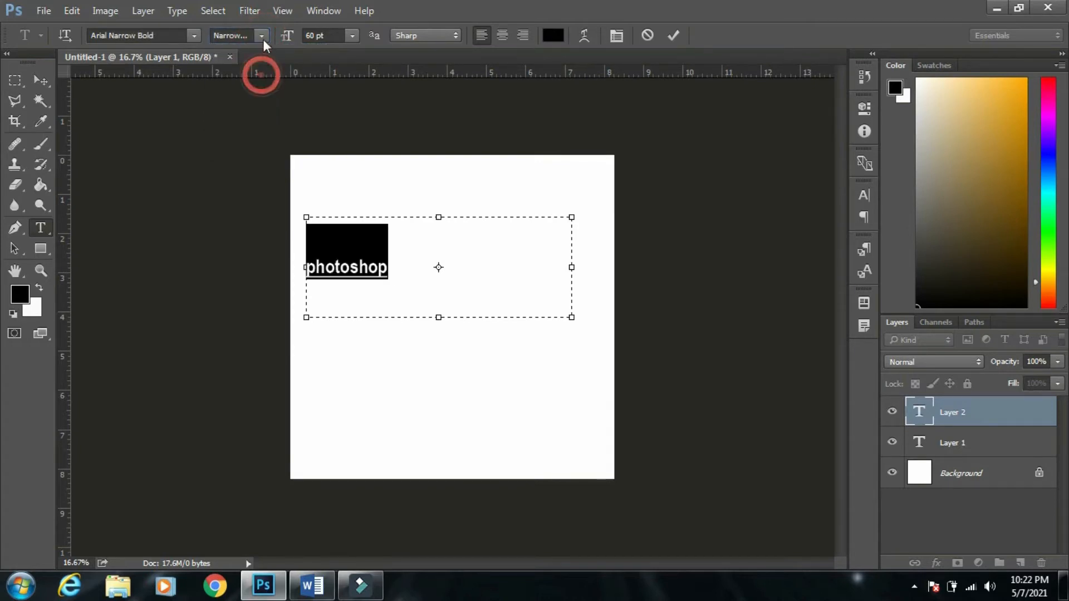
pyautogui.click(263, 39)
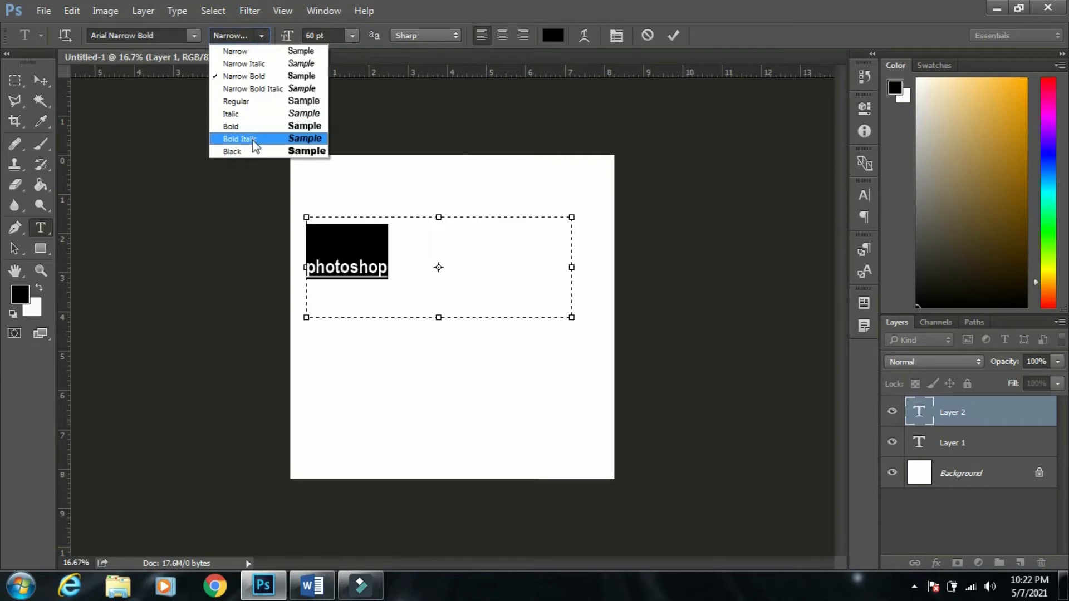
pyautogui.click(250, 127)
pyautogui.click(260, 36)
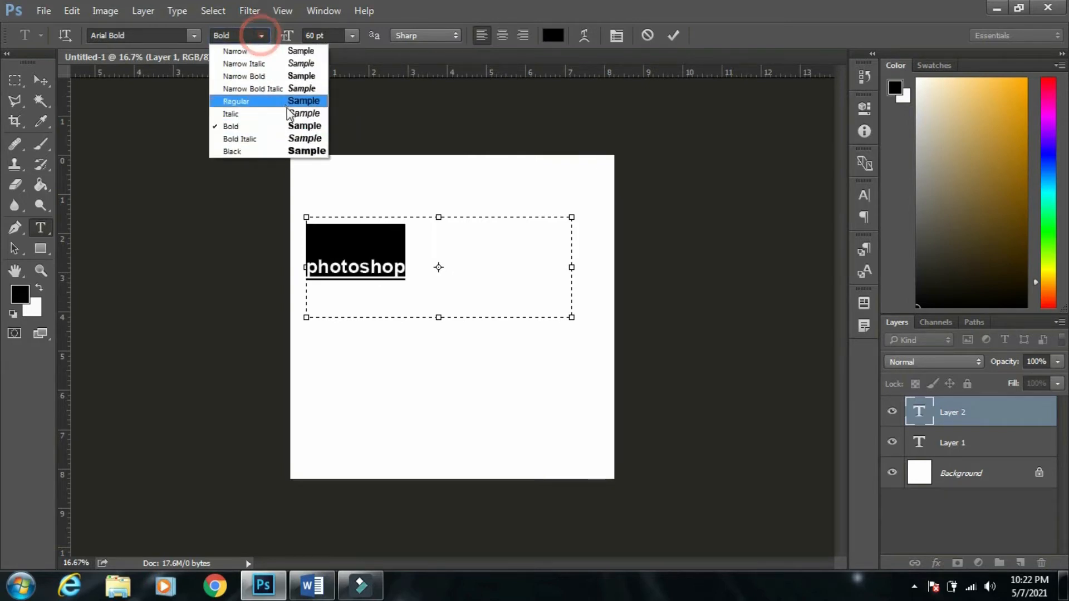
pyautogui.click(270, 138)
pyautogui.click(261, 36)
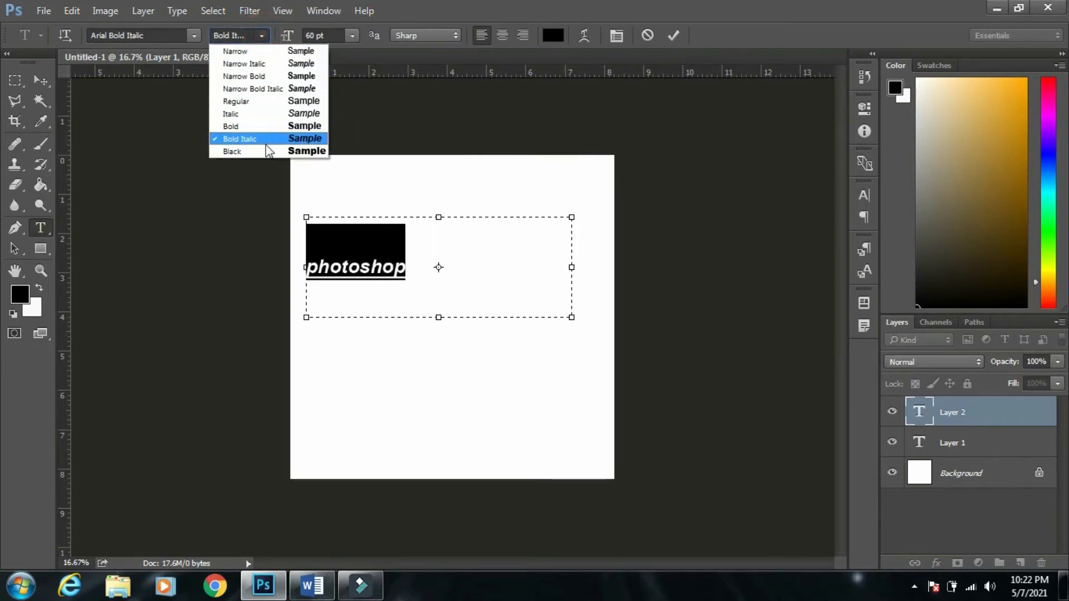
pyautogui.click(258, 151)
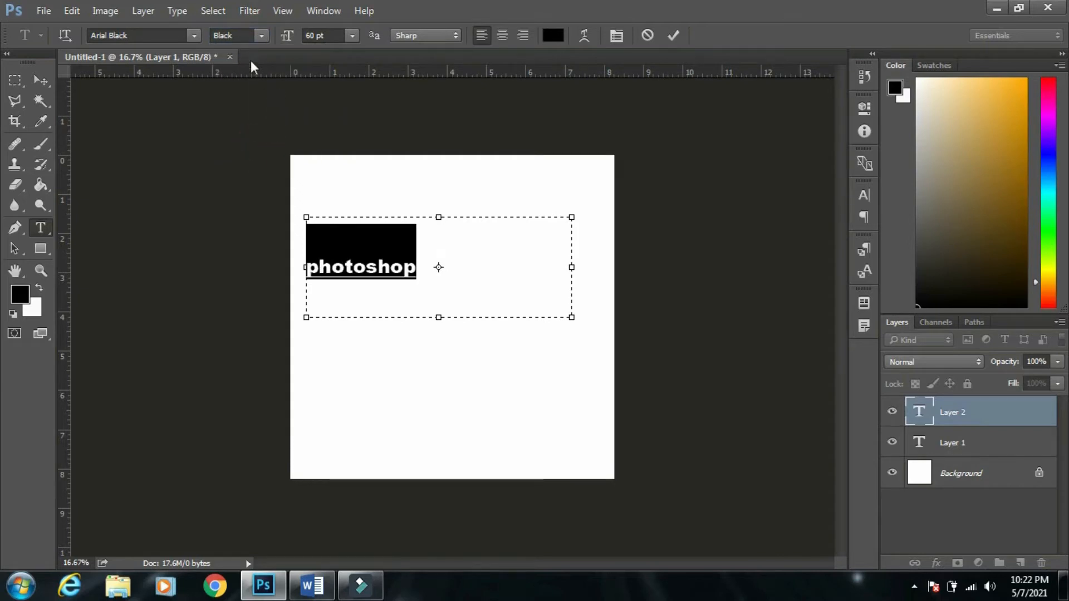
# Try font sizes of 6 pt, 72 pt, 100 pt and 200 pt on the selected text.
pyautogui.click(352, 36)
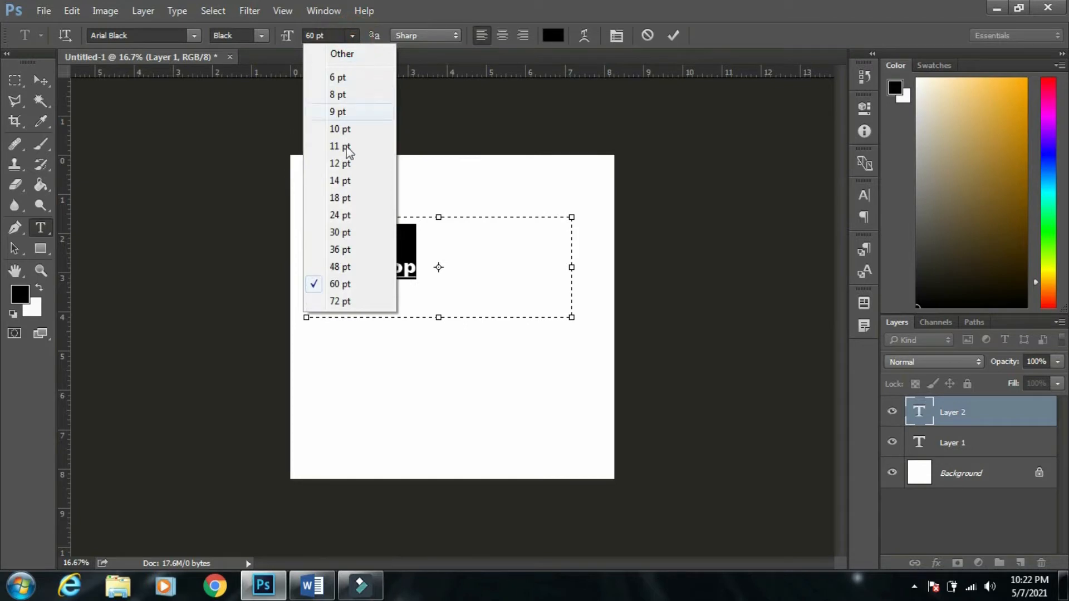
pyautogui.click(353, 76)
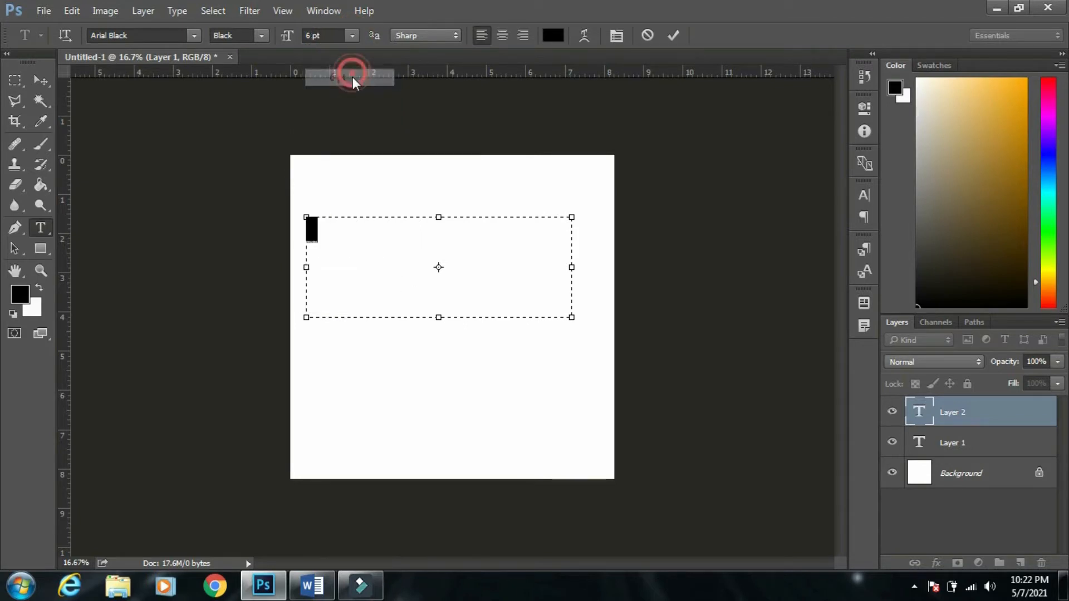
pyautogui.click(355, 31)
pyautogui.click(329, 301)
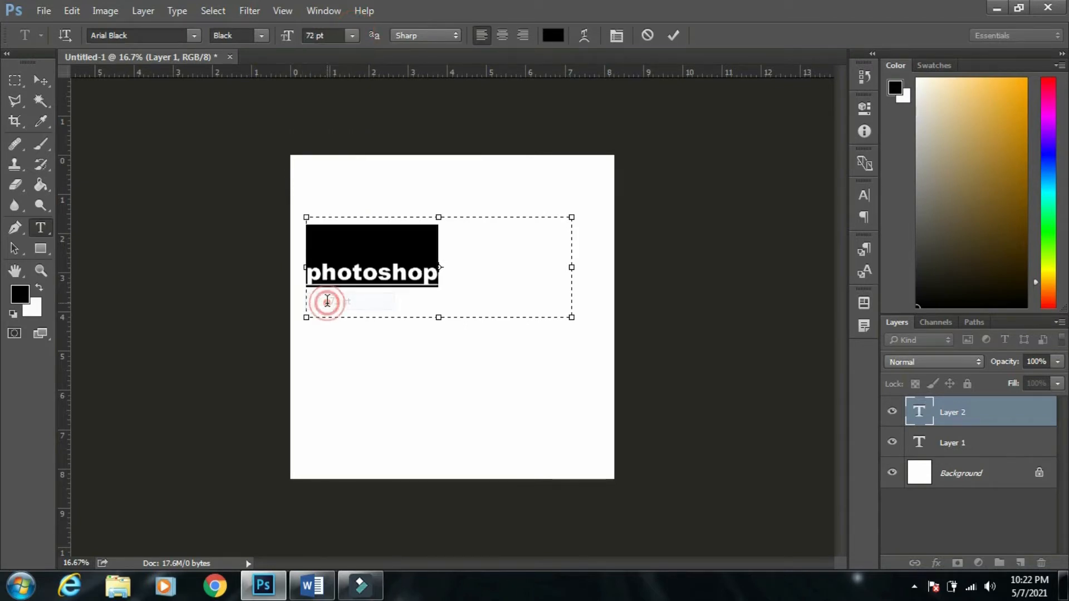
pyautogui.doubleClick(316, 35)
pyautogui.write('100')
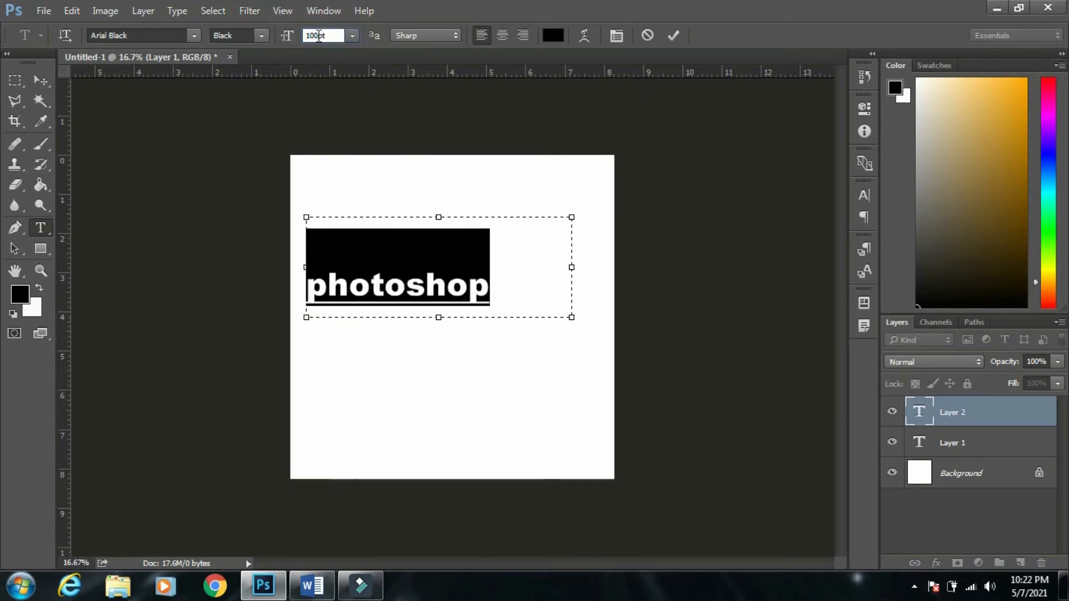
pyautogui.doubleClick(319, 35)
pyautogui.write('200')
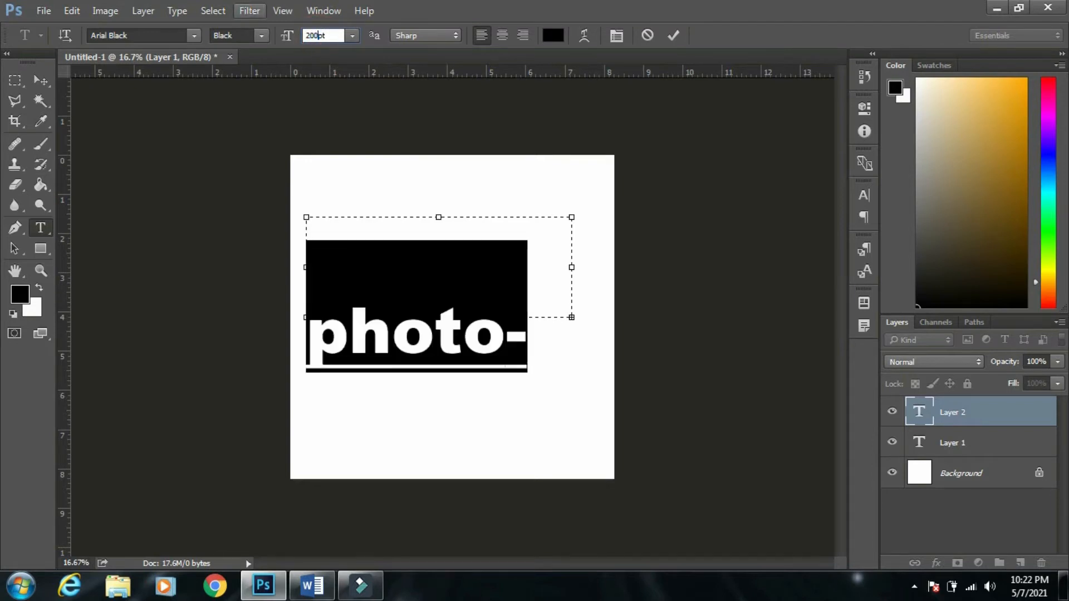
# Enlarge the text box downward and past the canvas's right edge, set the font size to 150 pt and commit the text.
pyautogui.moveTo(573, 316); pyautogui.dragTo(636, 429)
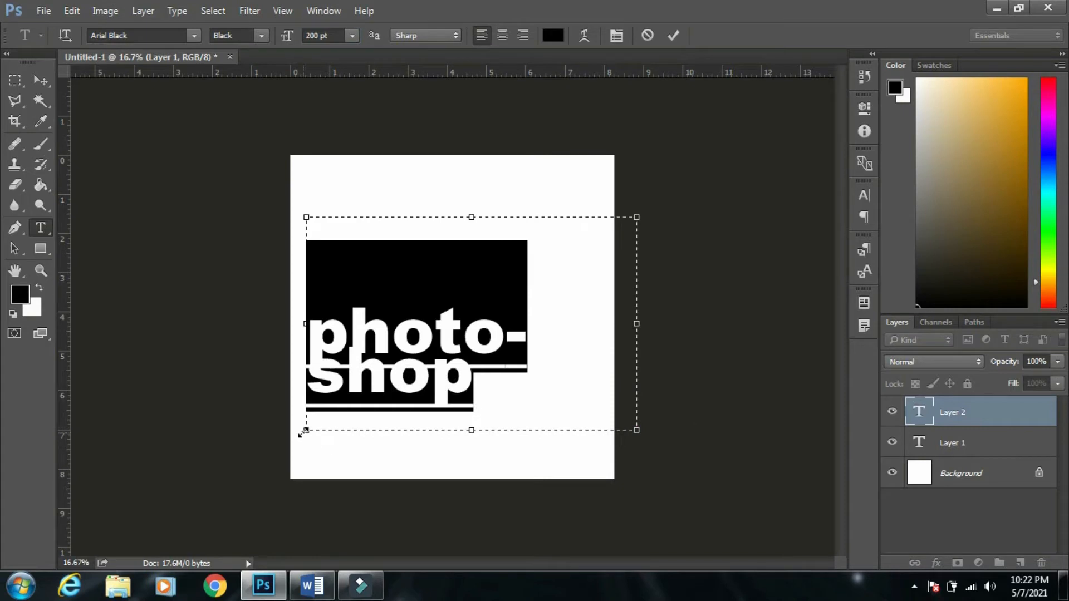
pyautogui.moveTo(305, 430)
pyautogui.mouseDown()
pyautogui.moveTo(291, 440)
pyautogui.moveTo(303, 439)
pyautogui.mouseUp()
pyautogui.click(322, 37)
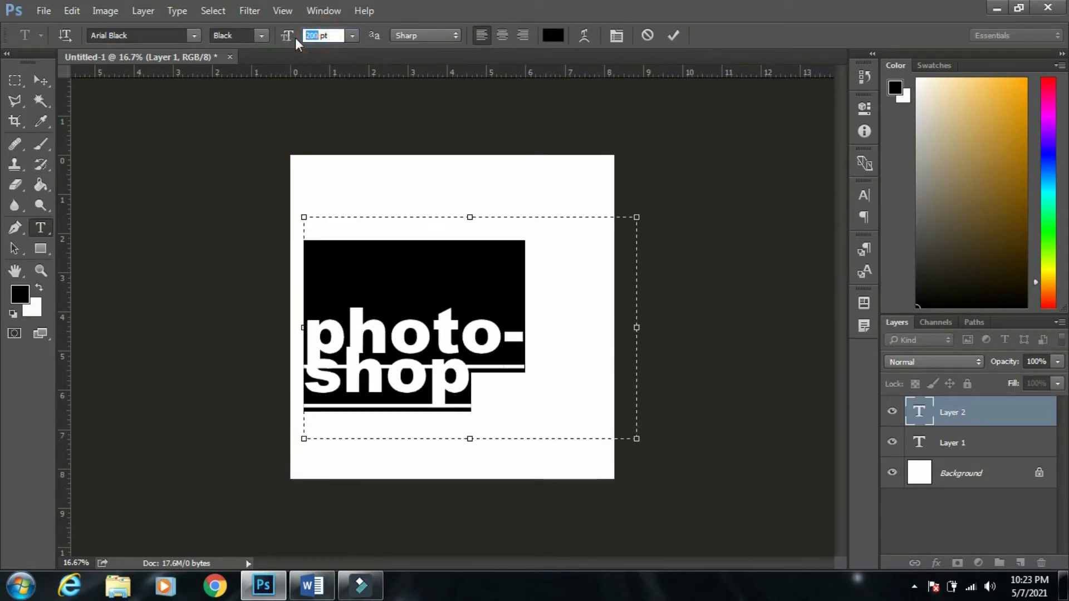
pyautogui.write('150')
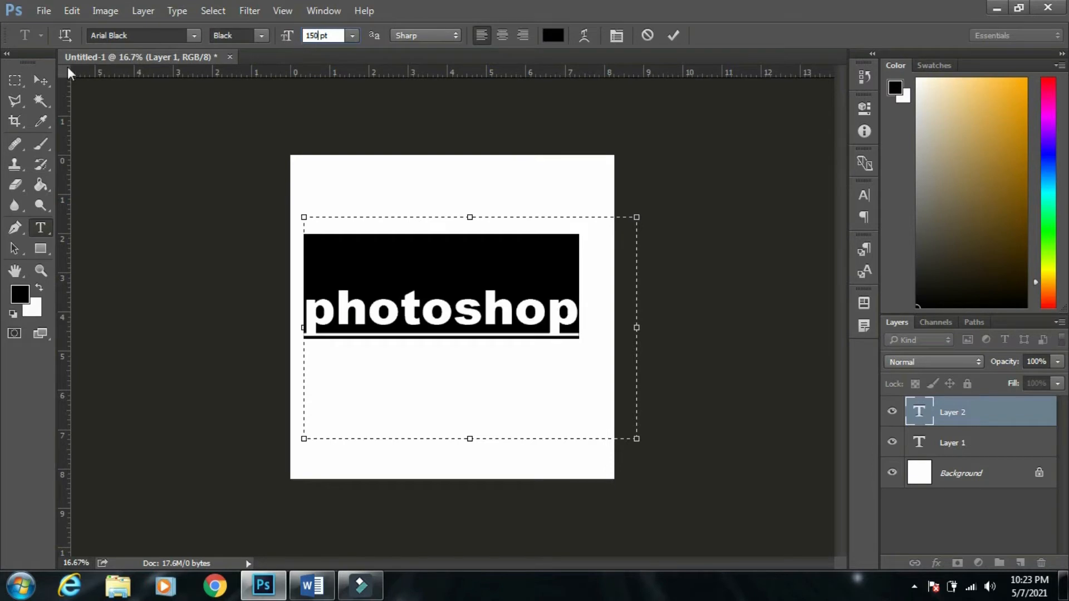
pyautogui.click(46, 80)
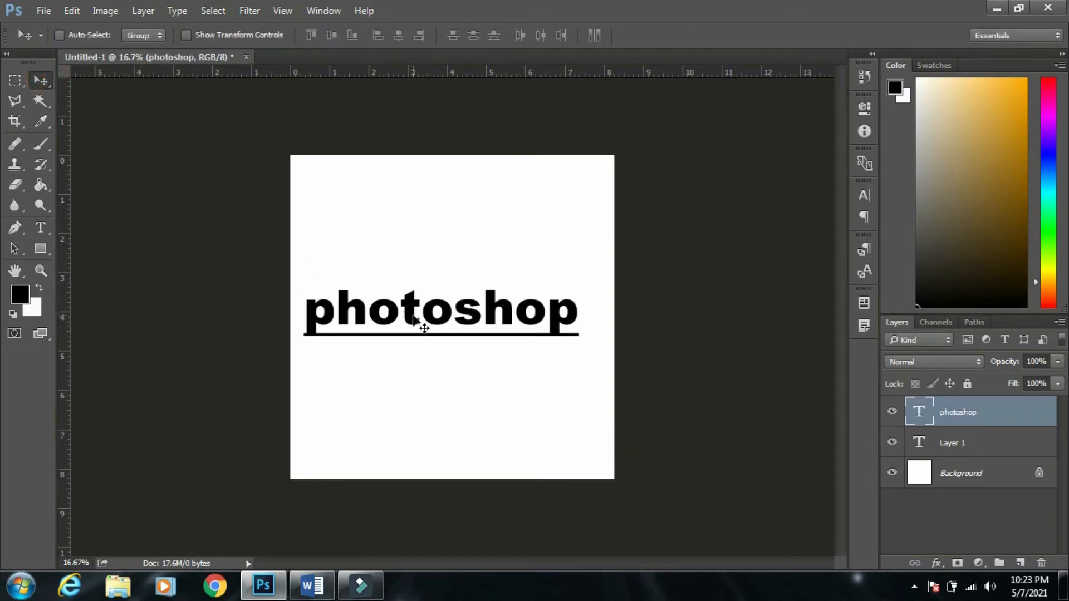
# Move the "photoshop" text slightly higher on the canvas and give it an Arc warp.
pyautogui.moveTo(413, 315); pyautogui.dragTo(409, 287)
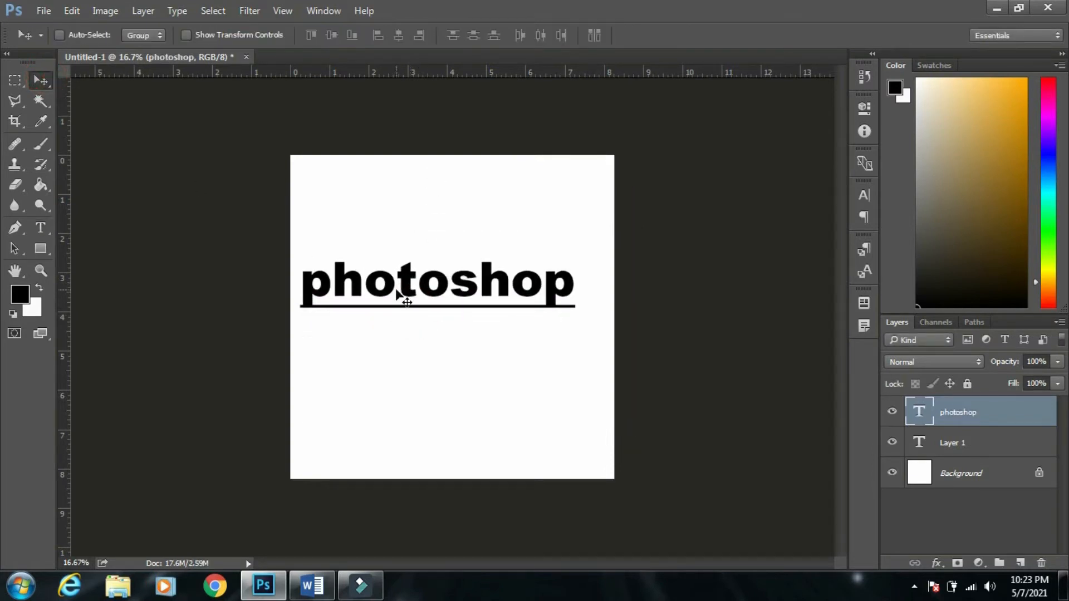
pyautogui.press('t')
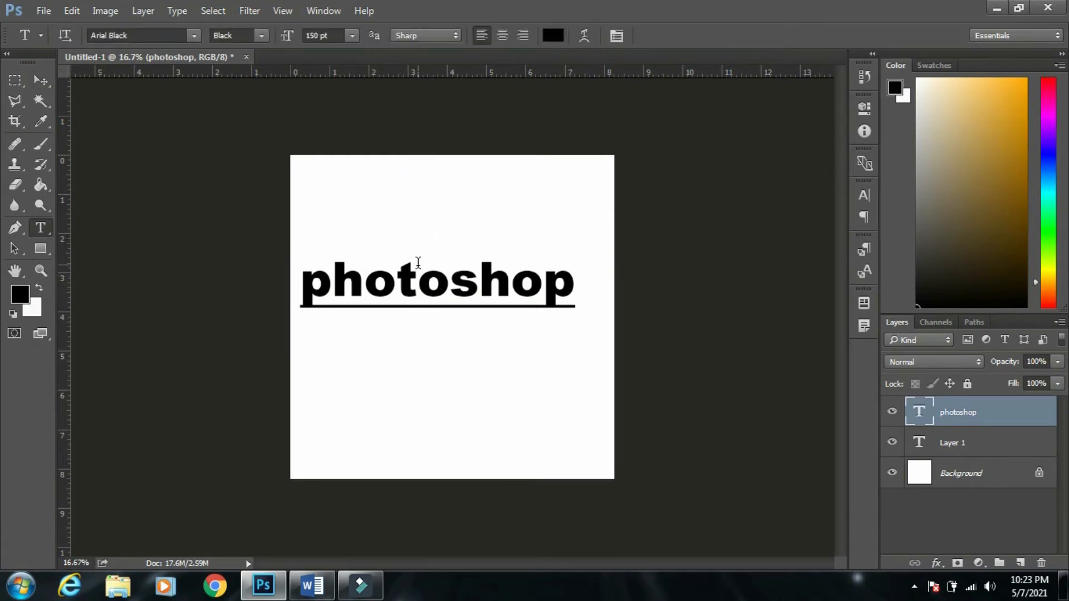
pyautogui.click(426, 287)
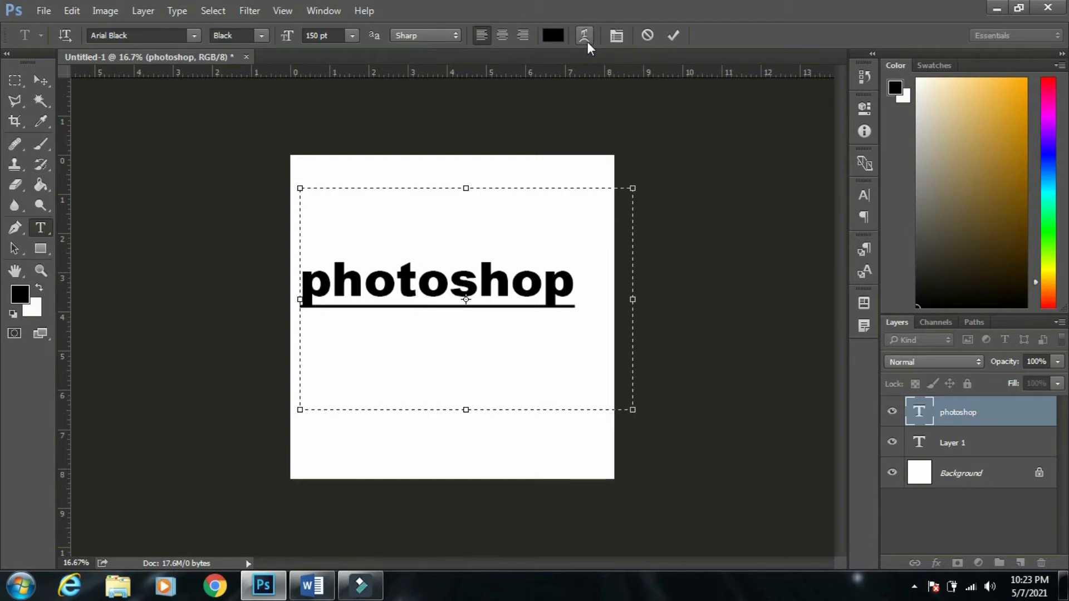
pyautogui.click(587, 41)
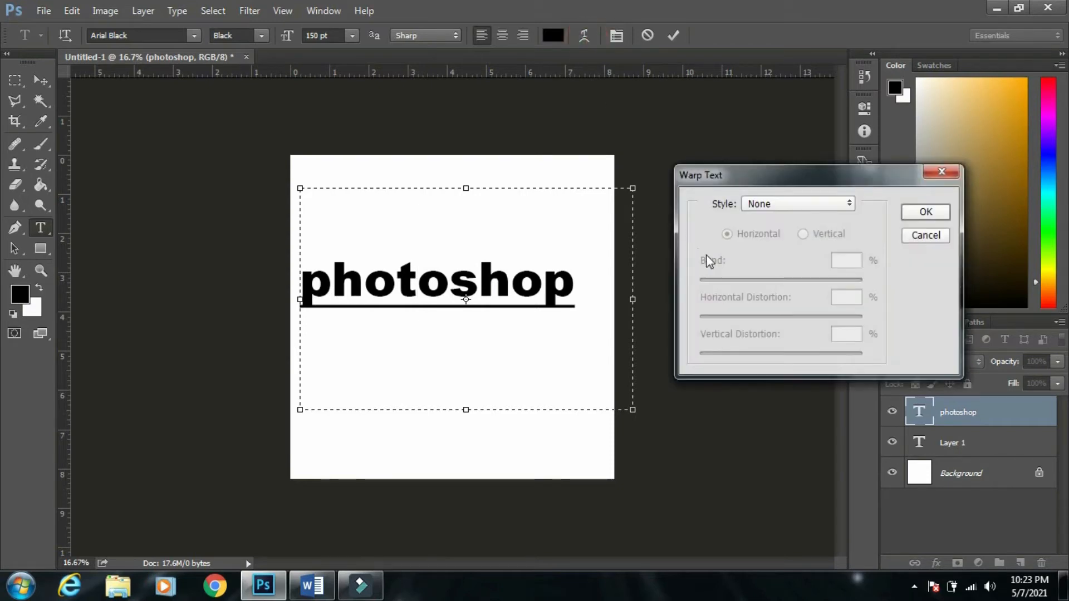
pyautogui.moveTo(770, 179)
pyautogui.mouseDown()
pyautogui.moveTo(746, 160)
pyautogui.moveTo(781, 176)
pyautogui.mouseUp()
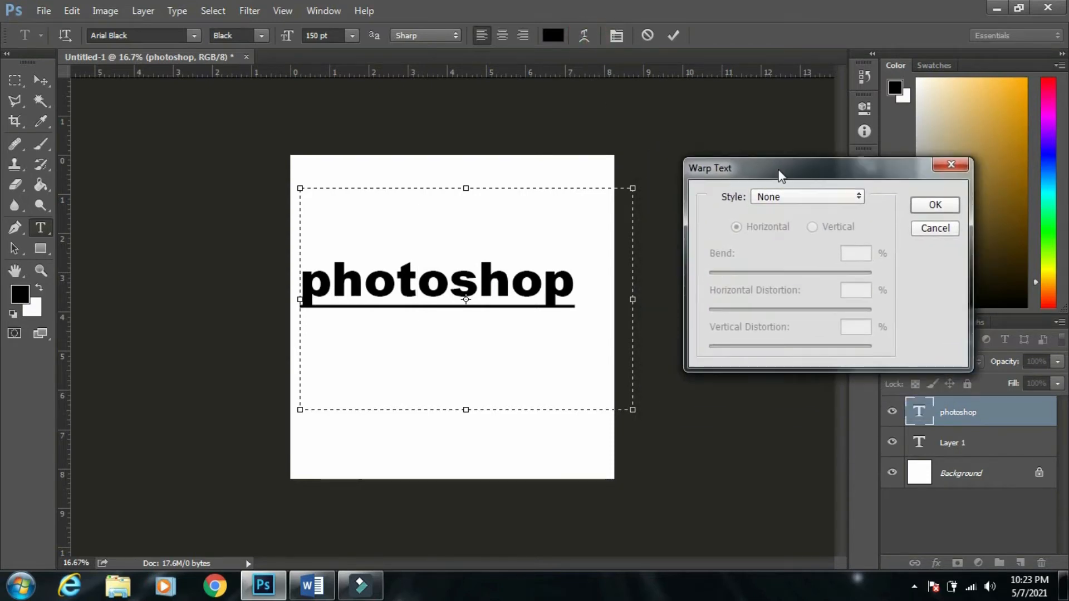
pyautogui.click(806, 204)
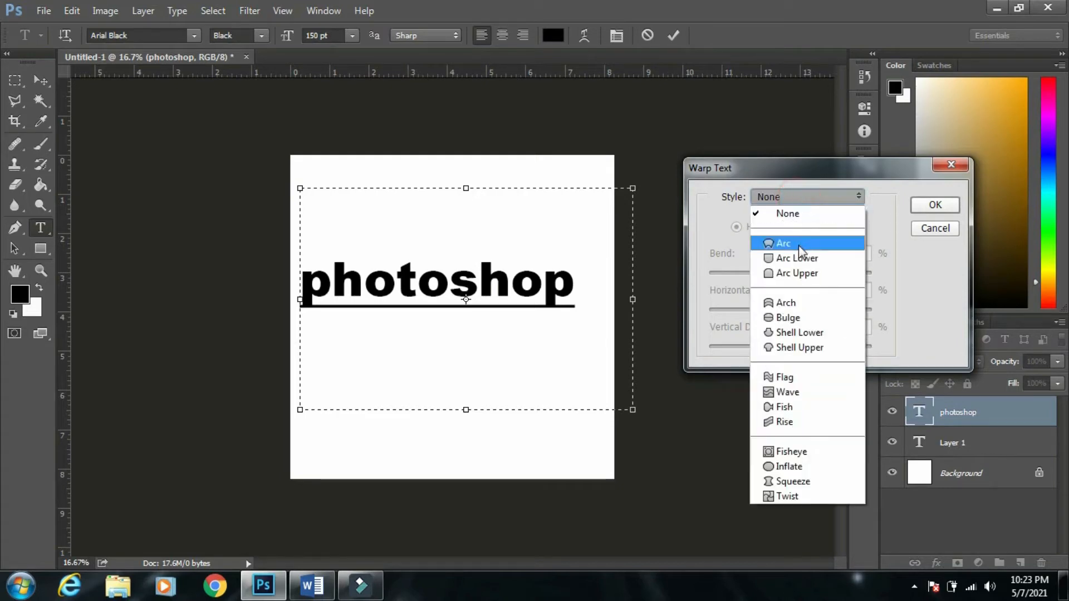
pyautogui.click(794, 245)
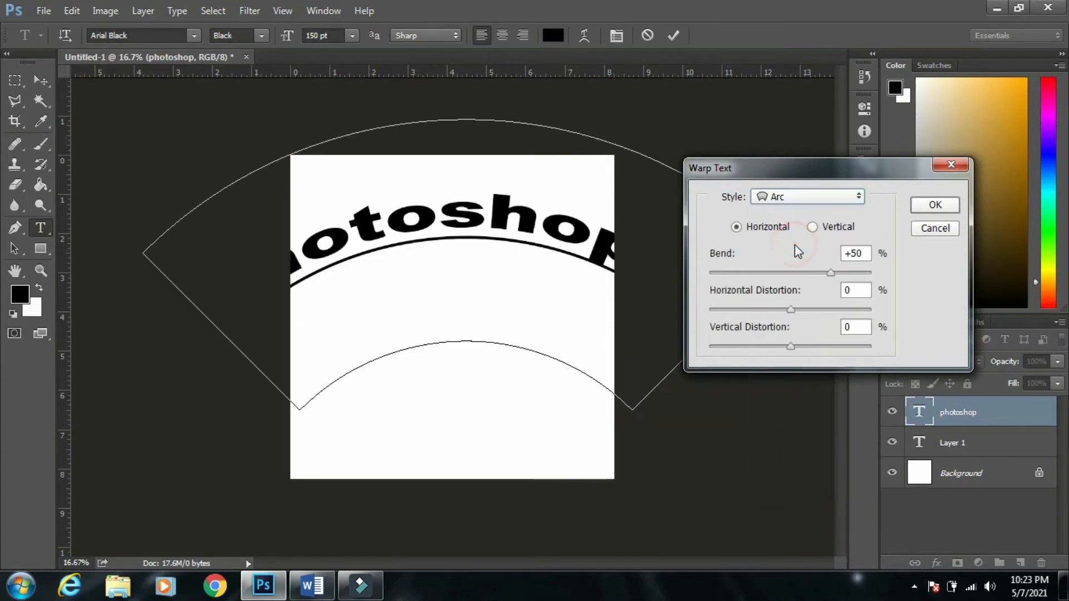
# Set the Arc warp to Vertical with +8% bend, -53% horizontal distortion and +71% vertical distortion, and commit the warped text.
pyautogui.moveTo(830, 273); pyautogui.dragTo(780, 272)
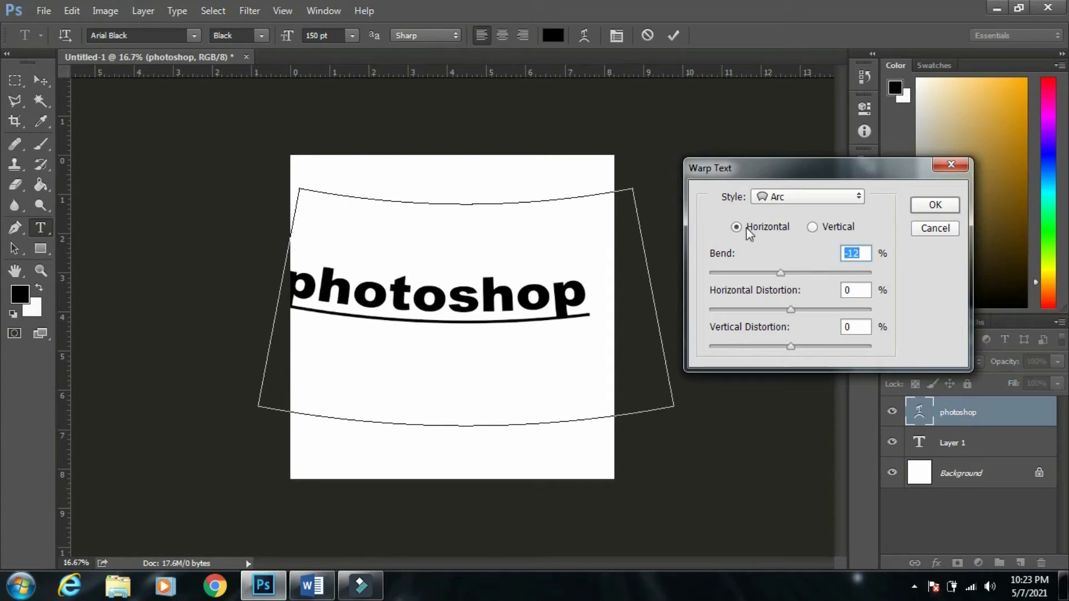
pyautogui.click(811, 228)
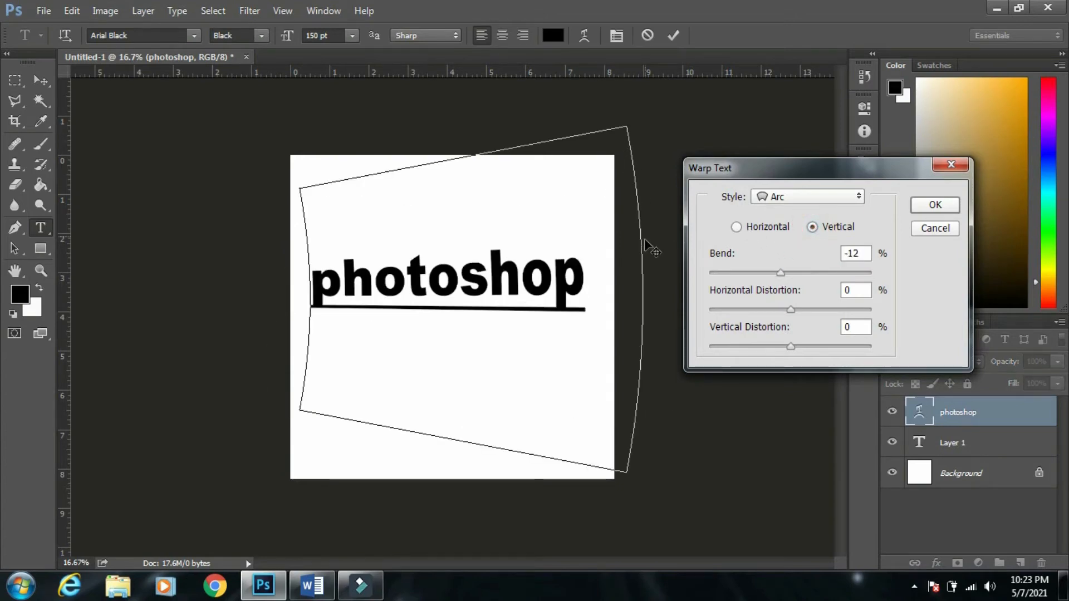
pyautogui.moveTo(789, 274)
pyautogui.mouseDown()
pyautogui.moveTo(832, 274)
pyautogui.moveTo(796, 280)
pyautogui.mouseUp()
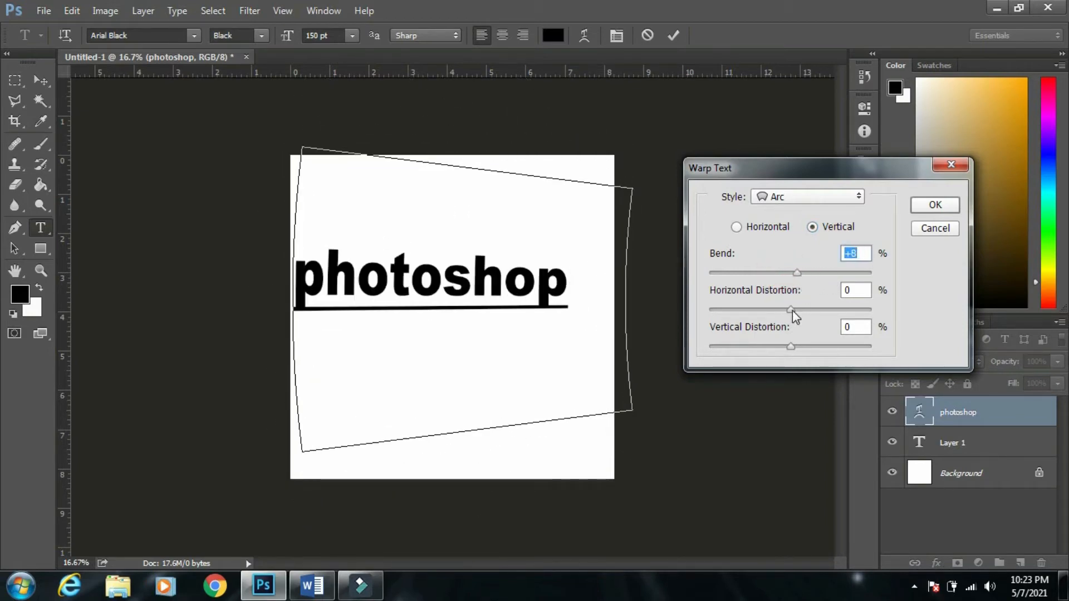
pyautogui.moveTo(793, 310); pyautogui.dragTo(747, 309)
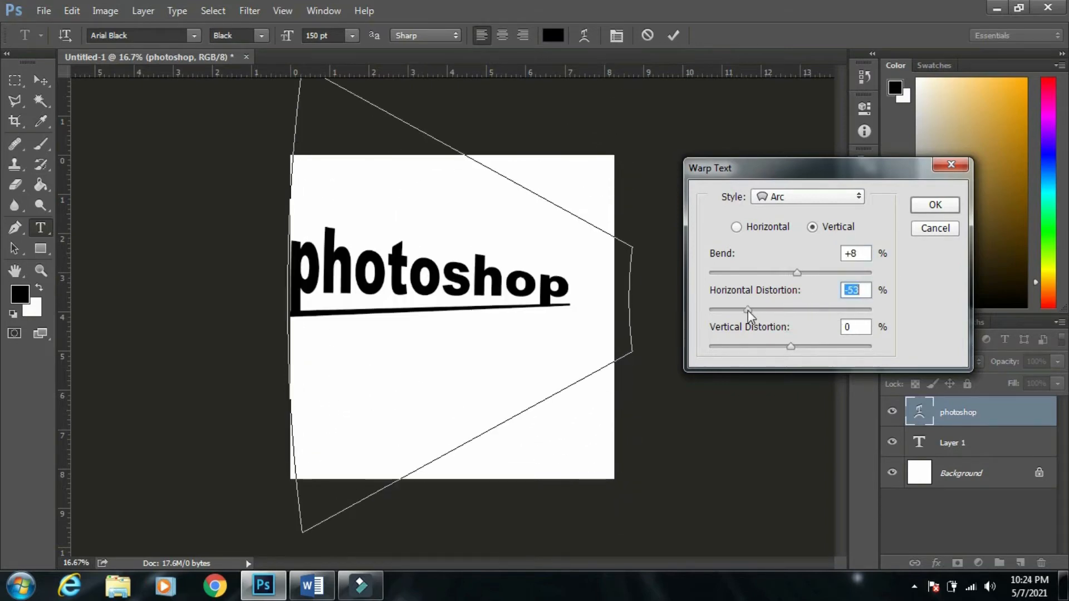
pyautogui.moveTo(790, 346); pyautogui.dragTo(847, 346)
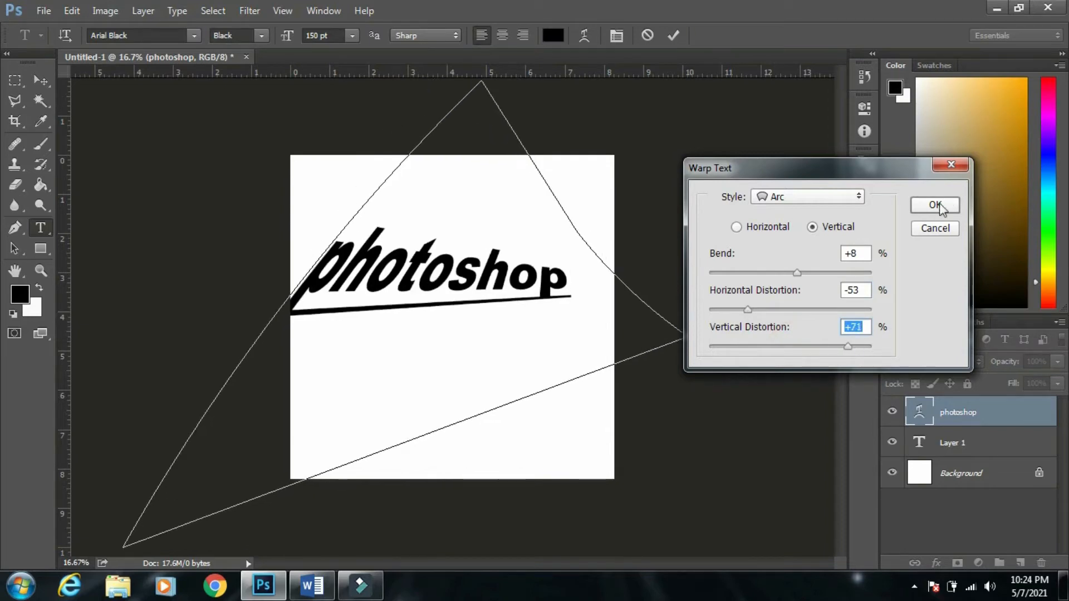
pyautogui.click(938, 206)
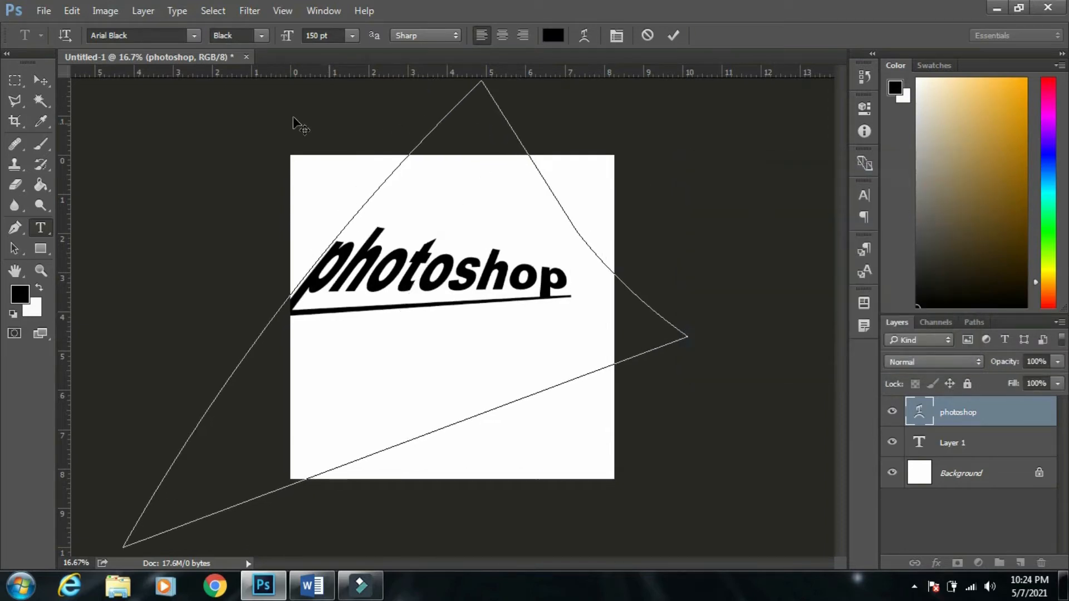
pyautogui.click(40, 79)
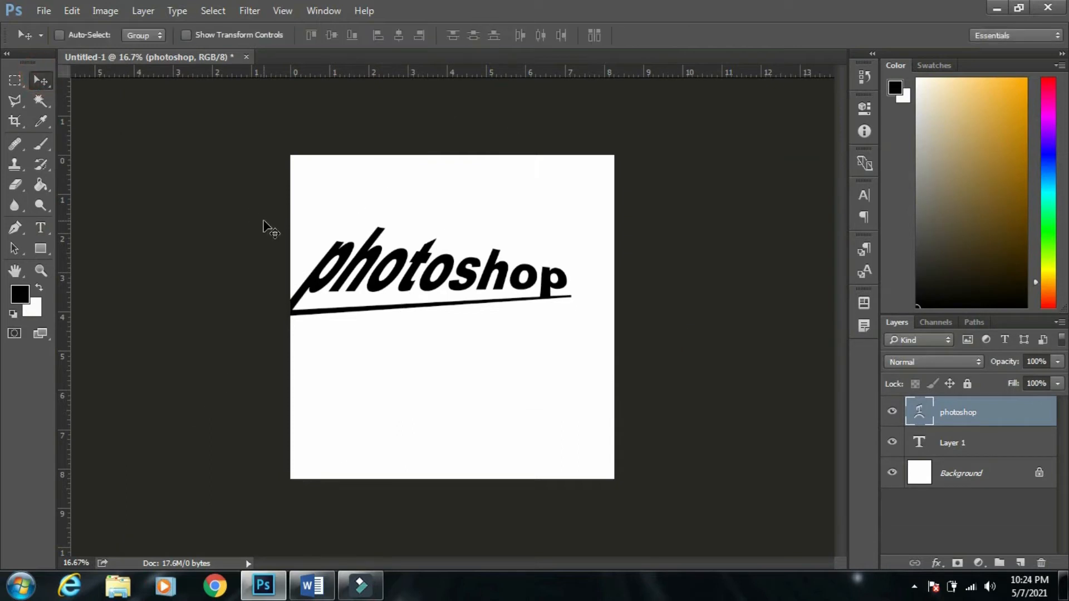
pyautogui.click(264, 221)
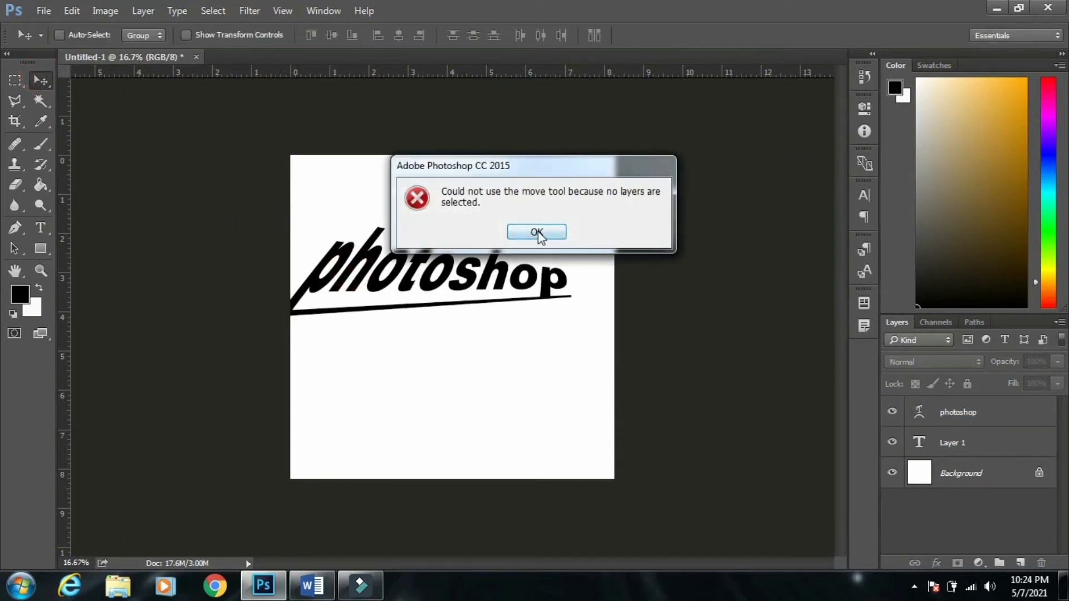
pyautogui.click(537, 231)
pyautogui.click(994, 445)
pyautogui.moveTo(425, 294); pyautogui.dragTo(367, 343)
pyautogui.click(517, 235)
# Scale the warped "photoshop" text down to about 52% with Free Transform and move it to the canvas's upper left area.
pyautogui.click(959, 415)
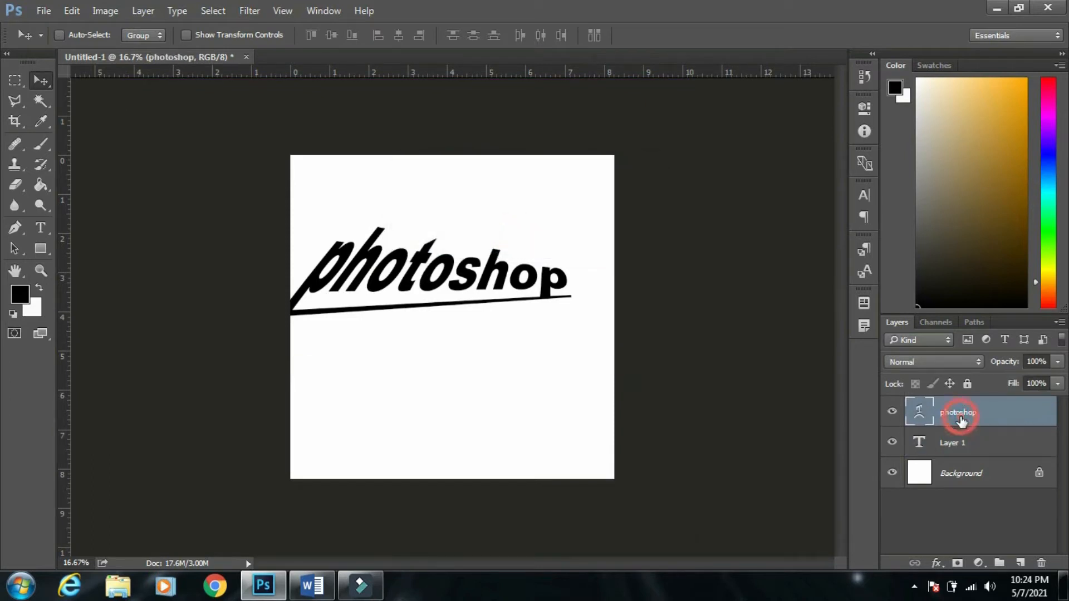
pyautogui.hotkey('ctrl', 't')
pyautogui.moveTo(125, 84); pyautogui.dragTo(296, 215)
pyautogui.moveTo(486, 332); pyautogui.dragTo(386, 214)
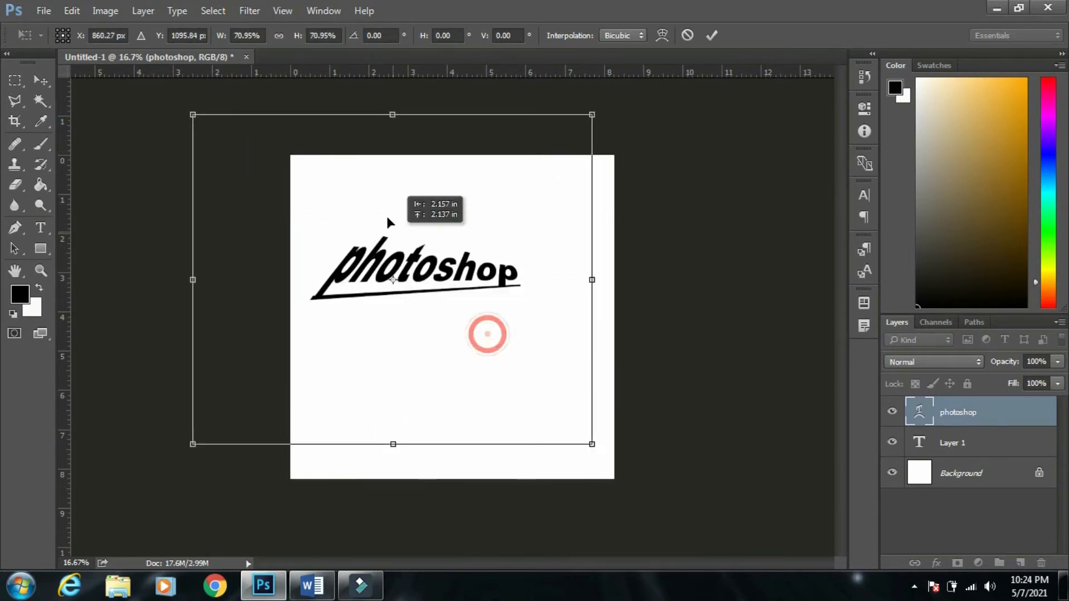
pyautogui.moveTo(186, 95); pyautogui.dragTo(296, 187)
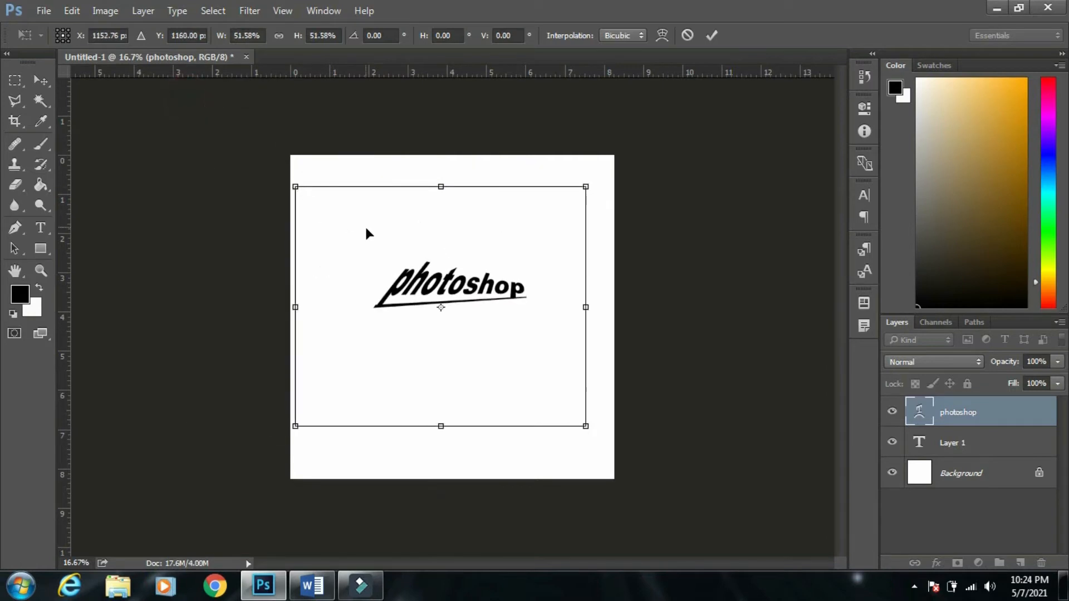
pyautogui.doubleClick(432, 277)
pyautogui.moveTo(433, 278); pyautogui.dragTo(370, 209)
# Add the text "ADOBE" in a new wide text box below the warped "photoshop" text.
pyautogui.press('t')
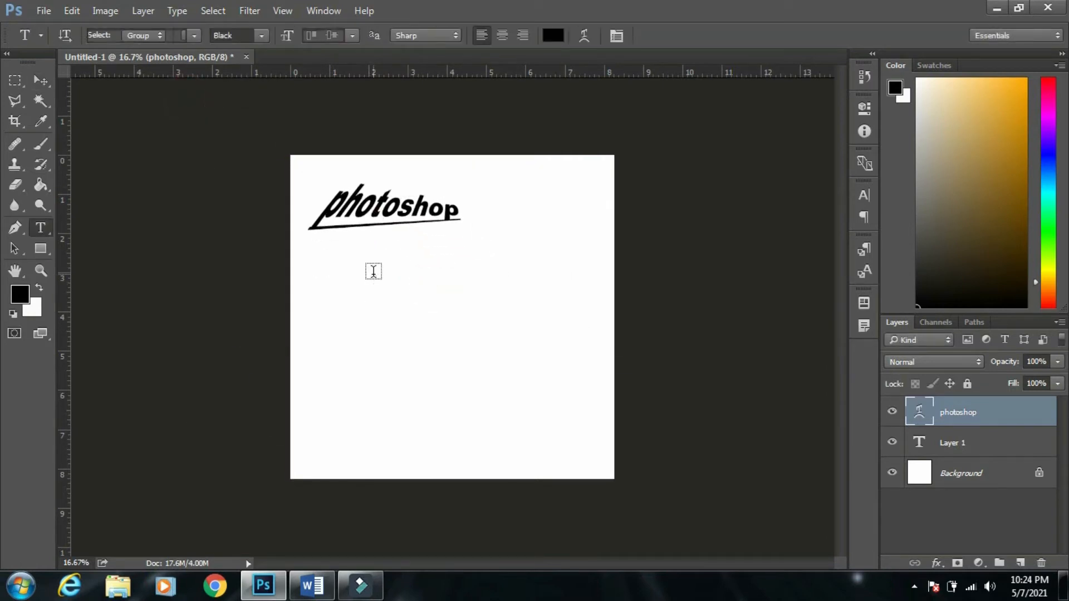
pyautogui.moveTo(330, 290); pyautogui.dragTo(555, 350)
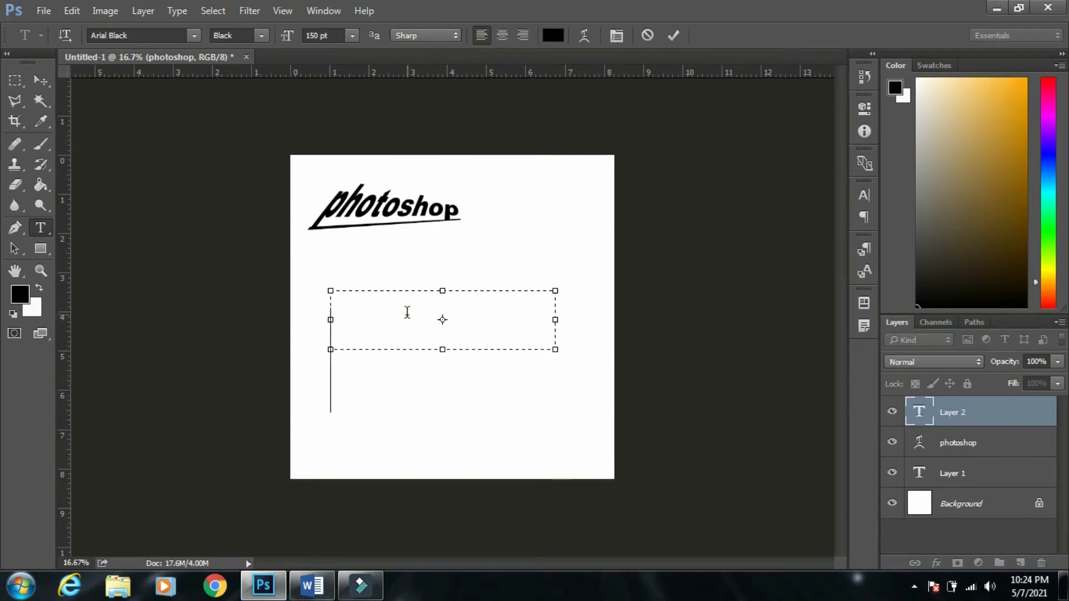
pyautogui.write('ADOBE')
# Enlarge the "ADOBE" text box mainly downward and set all of its text to 60 pt.
pyautogui.hotkey('ctrl', 'a')
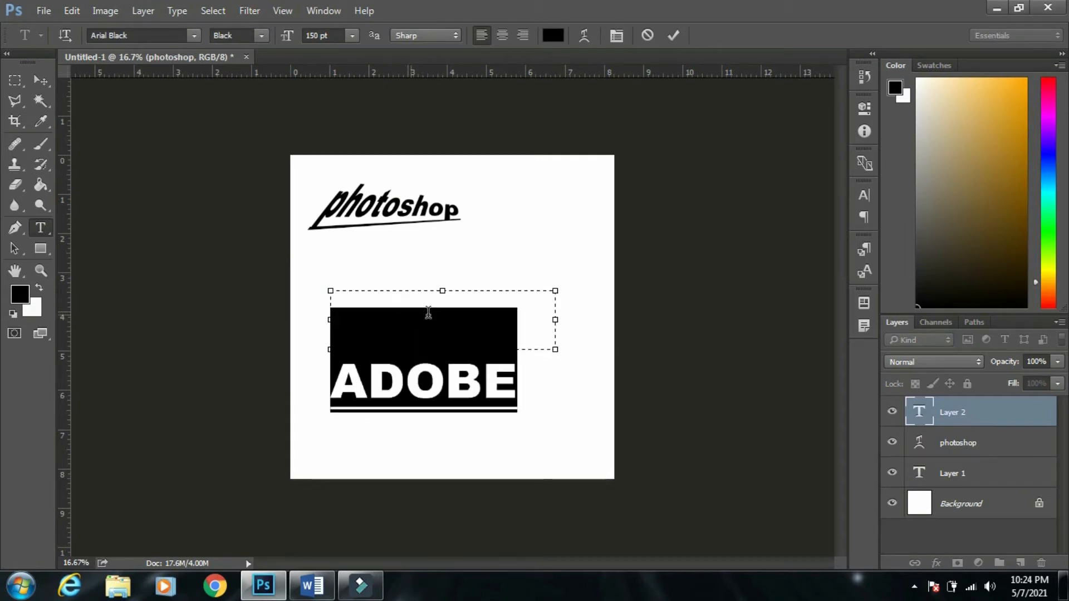
pyautogui.moveTo(555, 349); pyautogui.dragTo(584, 428)
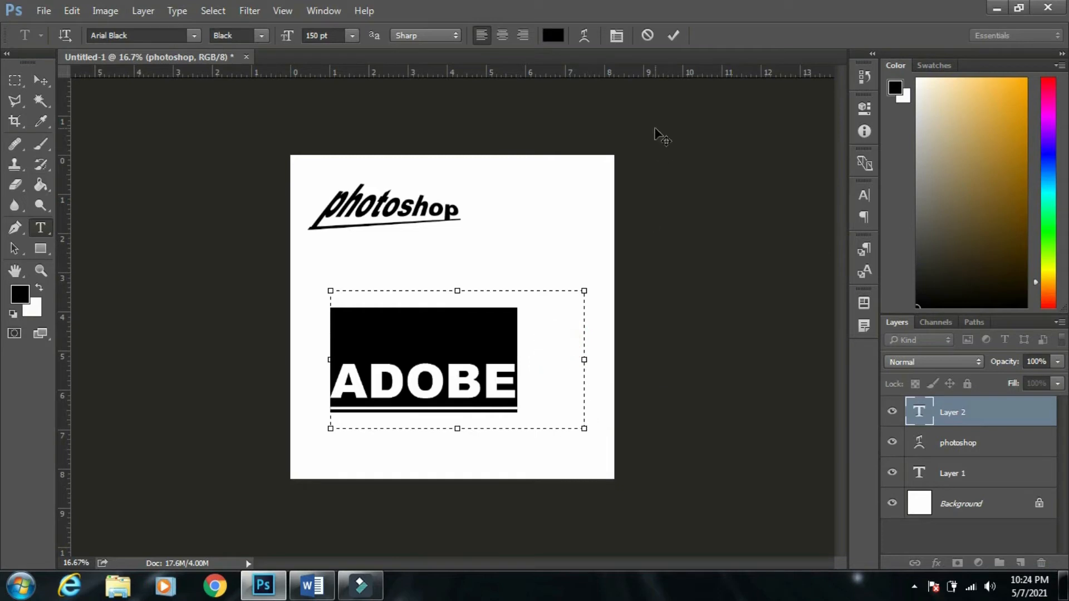
pyautogui.click(353, 36)
pyautogui.click(340, 283)
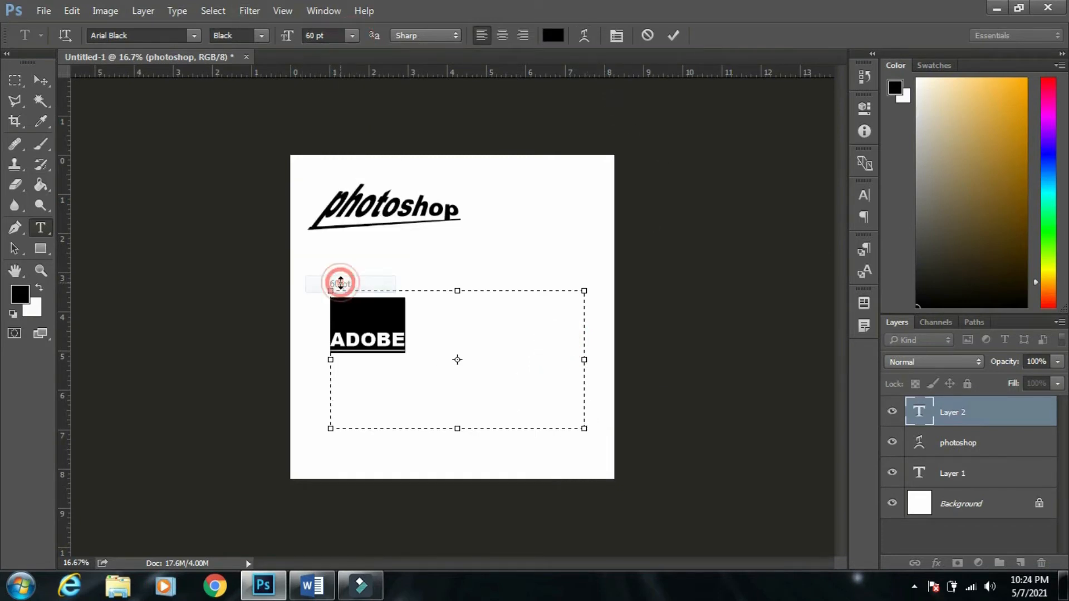
# Try the Arc Lower warp style and the Arc Upper style with -62% bend on the "ADOBE" text.
pyautogui.click(586, 36)
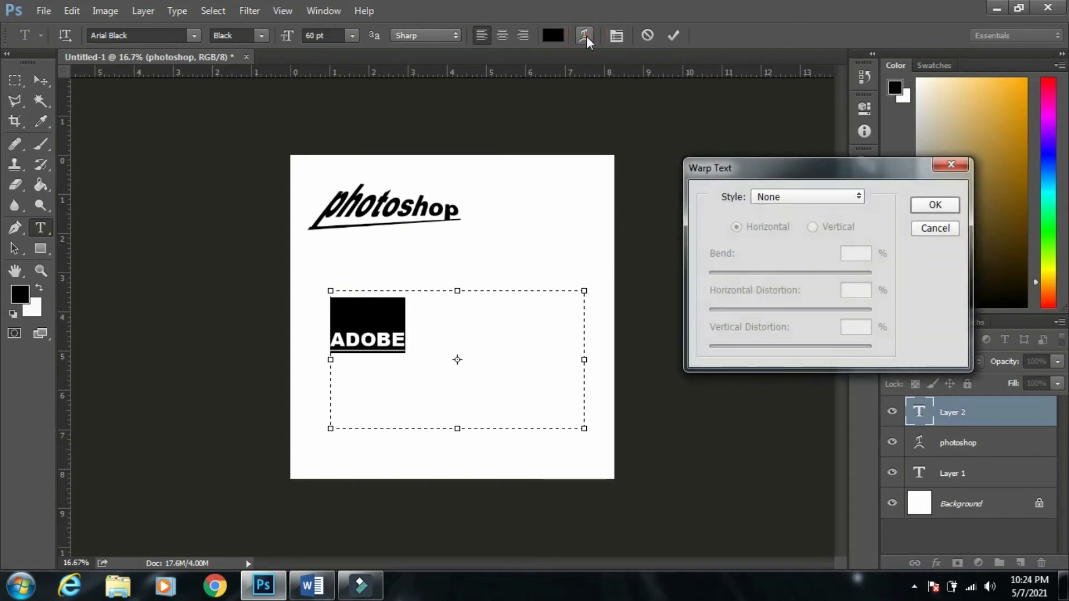
pyautogui.click(780, 196)
pyautogui.click(806, 260)
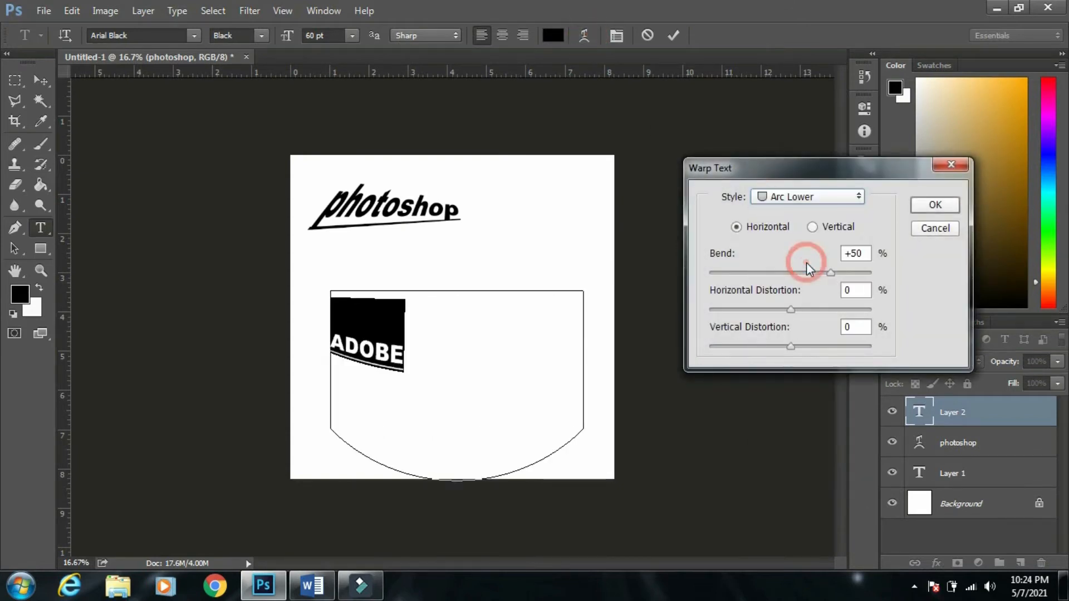
pyautogui.moveTo(830, 274)
pyautogui.mouseDown()
pyautogui.moveTo(762, 276)
pyautogui.moveTo(823, 278)
pyautogui.mouseUp()
pyautogui.click(802, 198)
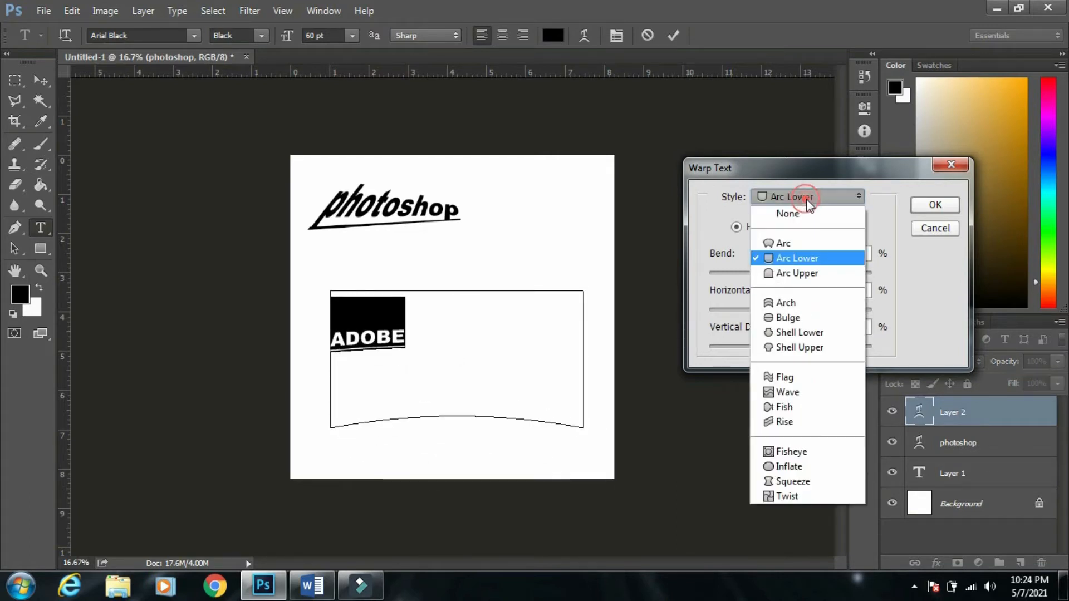
pyautogui.click(802, 272)
pyautogui.moveTo(784, 272); pyautogui.dragTo(741, 278)
# Change the warp style to Arch, set to Vertical with +65% bend and -11% vertical distortion.
pyautogui.click(804, 197)
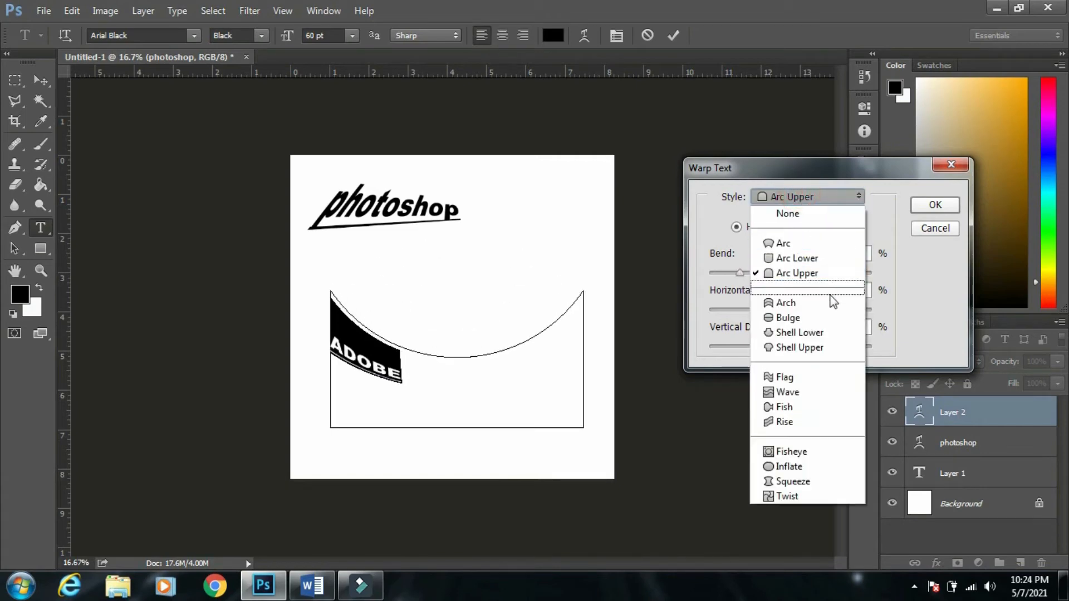
pyautogui.click(800, 306)
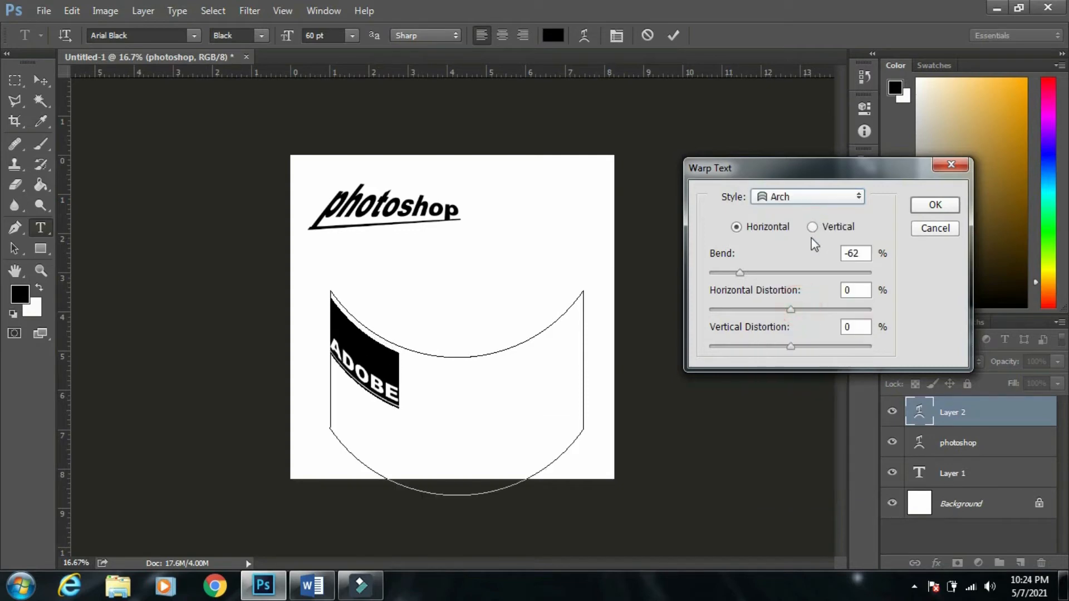
pyautogui.moveTo(740, 273); pyautogui.dragTo(843, 274)
pyautogui.click(813, 227)
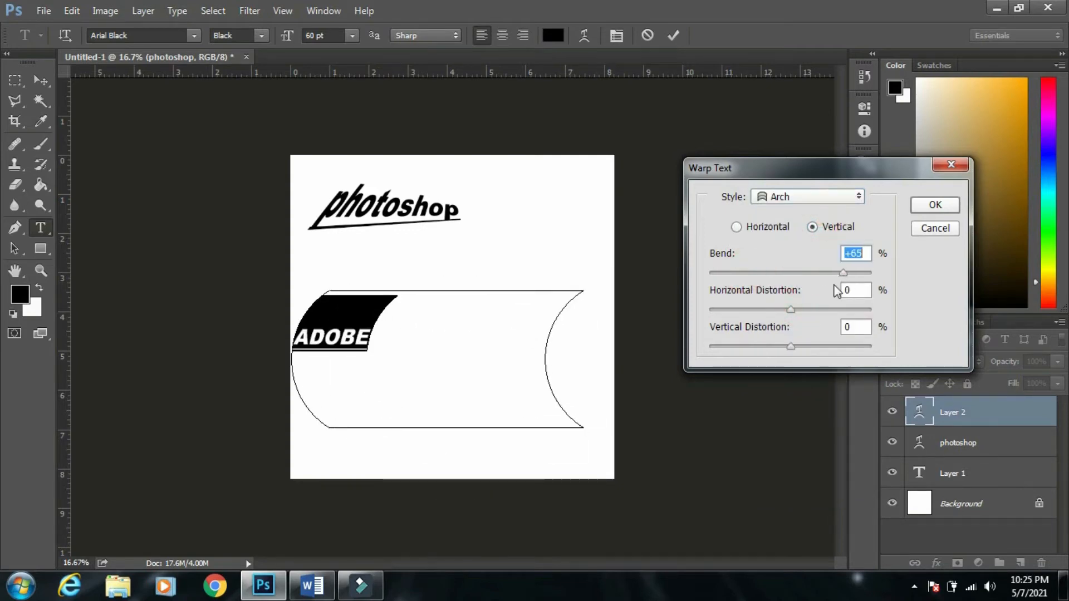
pyautogui.moveTo(789, 345)
pyautogui.mouseDown()
pyautogui.moveTo(767, 346)
pyautogui.moveTo(840, 346)
pyautogui.moveTo(781, 346)
pyautogui.mouseUp()
# Try the Fish warp style on the "ADOBE" text with a -25% bend.
pyautogui.click(807, 197)
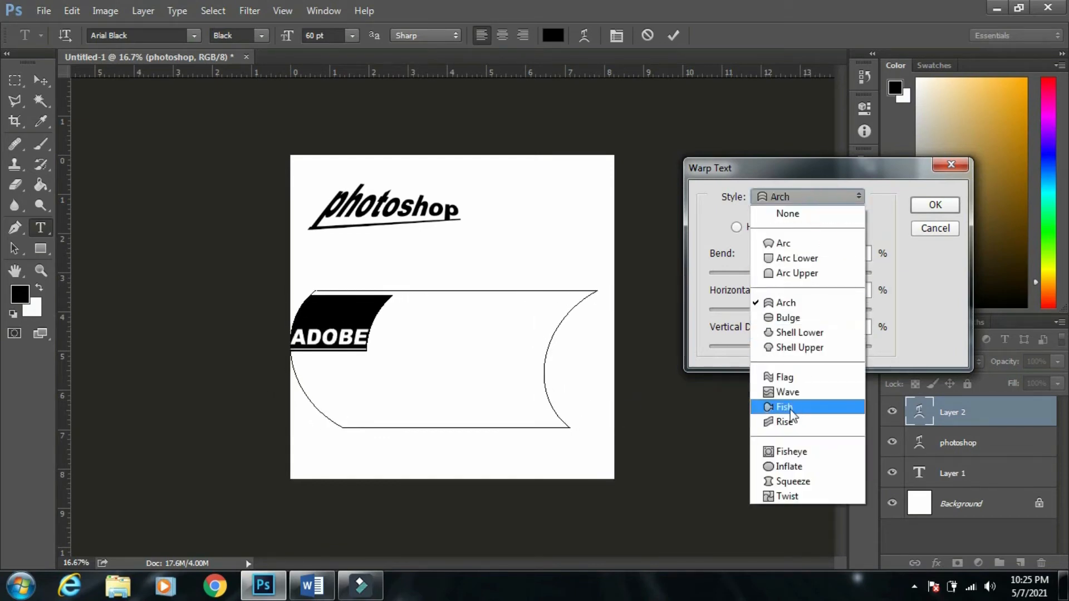
pyautogui.click(789, 408)
pyautogui.moveTo(843, 273); pyautogui.dragTo(772, 277)
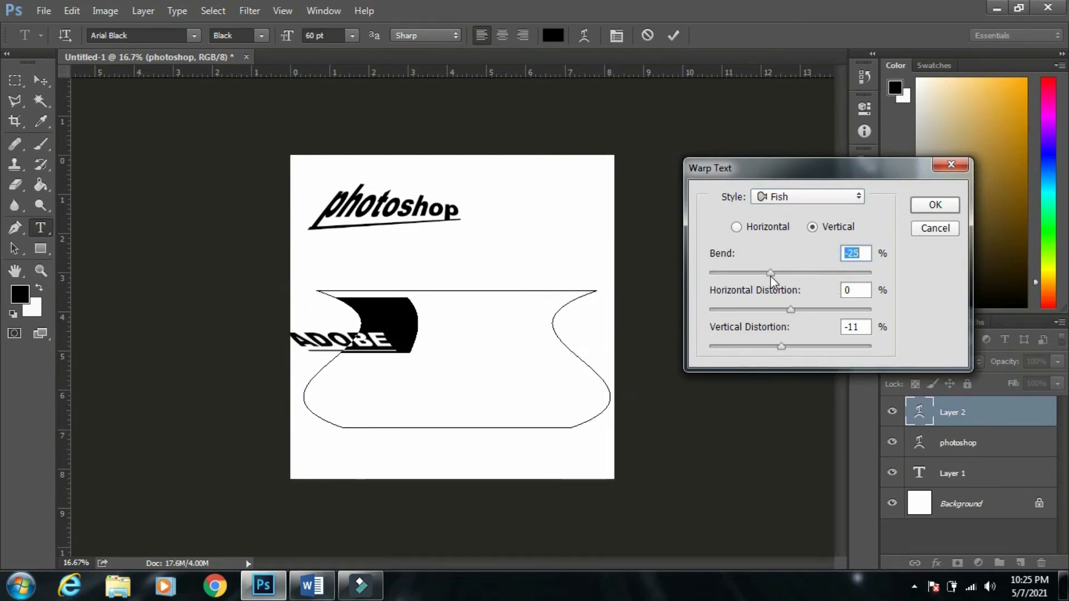
# Change the "ADOBE" text's warp style to Inflate, weaken its negative bend and apply the warp.
pyautogui.click(806, 198)
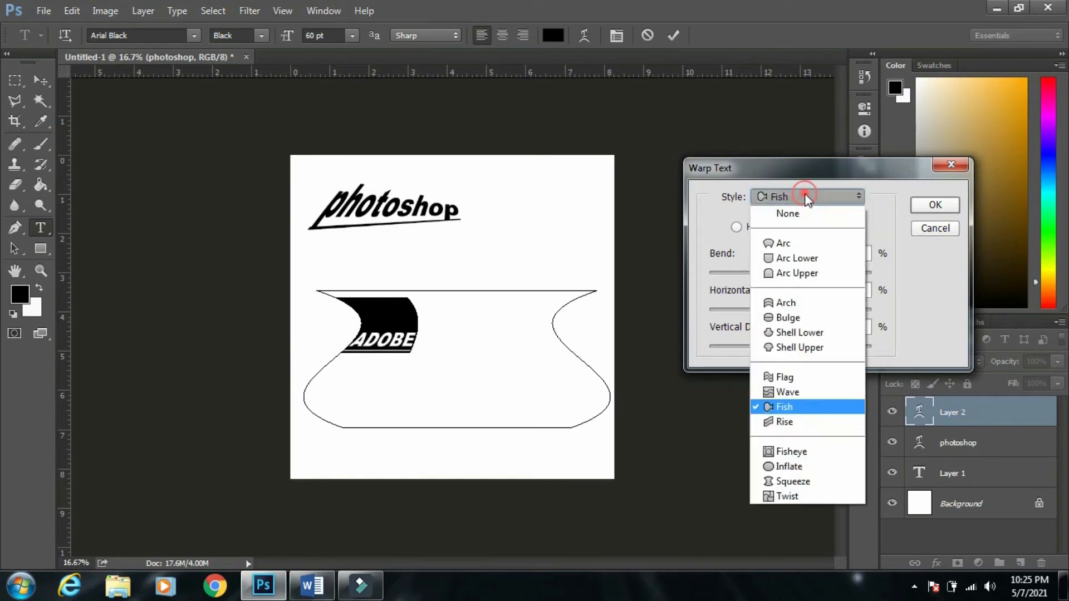
pyautogui.click(817, 469)
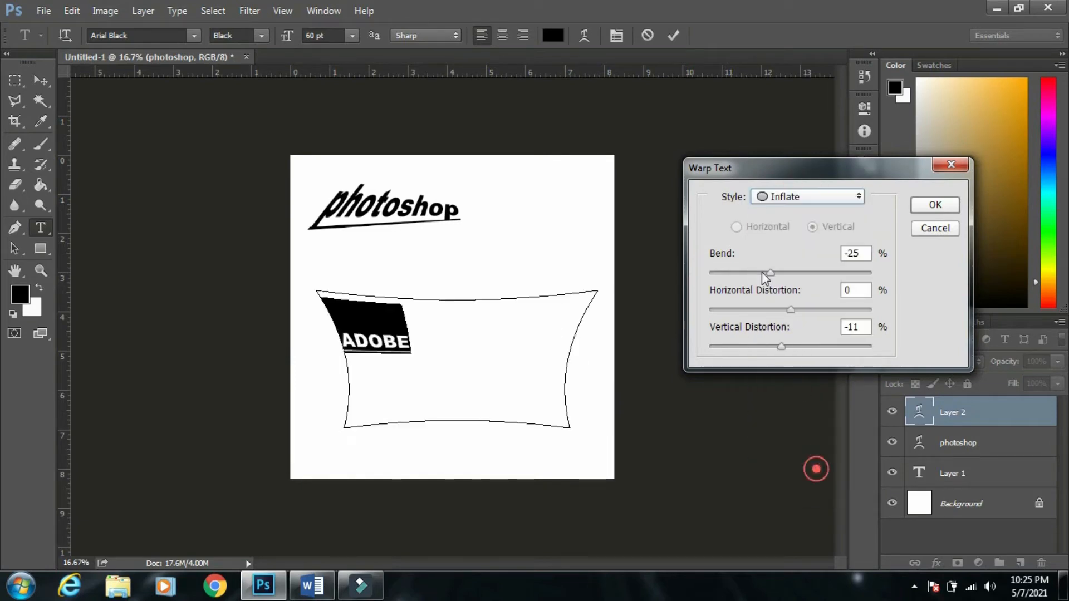
pyautogui.moveTo(772, 273); pyautogui.dragTo(787, 293)
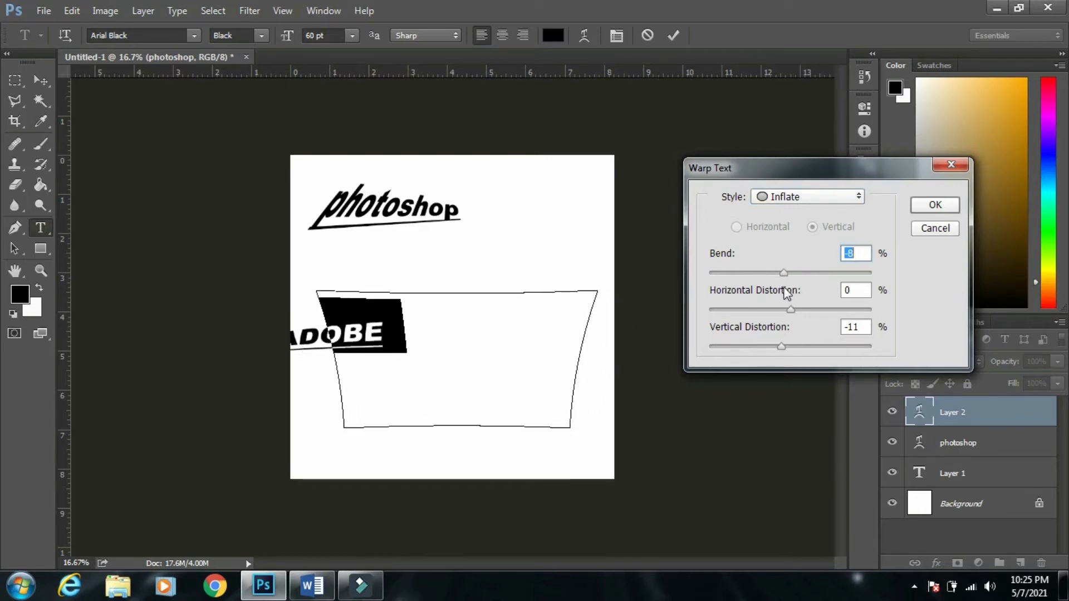
pyautogui.click(935, 205)
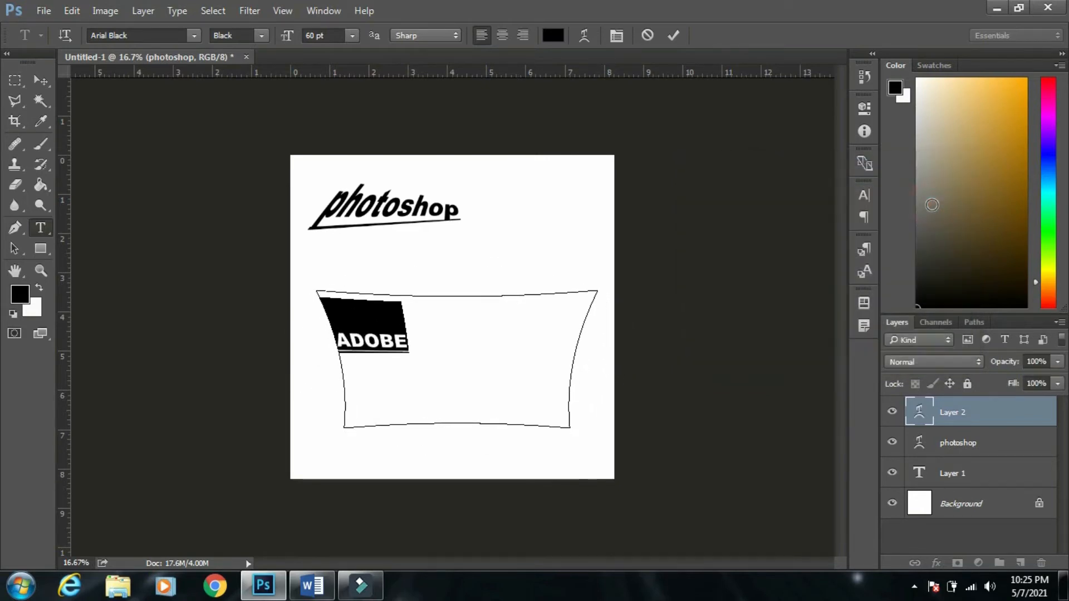
# Commit the warped text and delete the "ADOBE", "photoshop" and empty text layers, leaving only the background.
pyautogui.click(52, 74)
pyautogui.rightClick(351, 338)
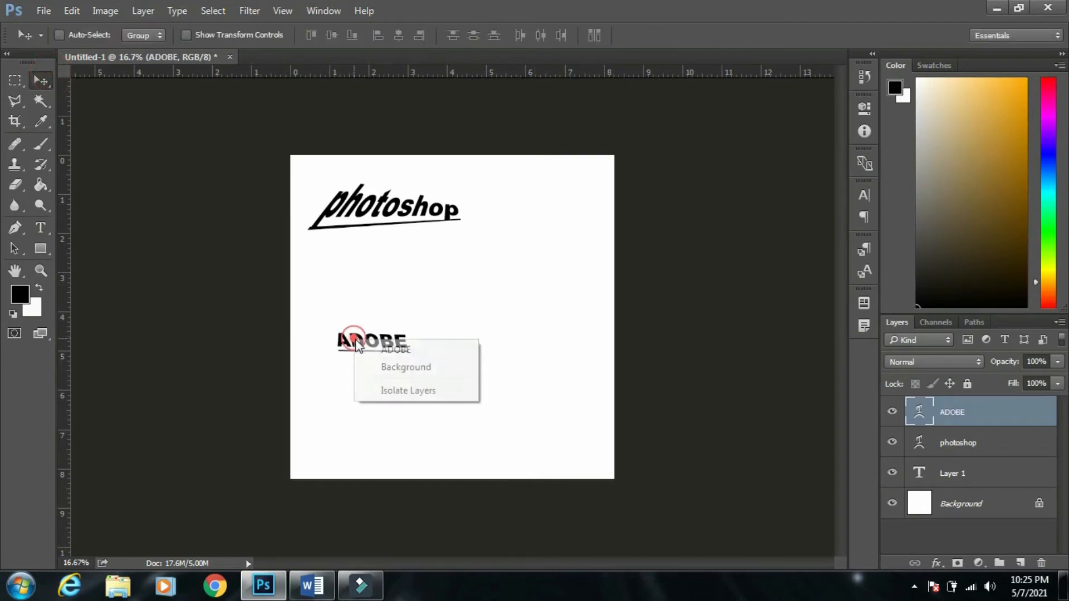
pyautogui.click(378, 349)
pyautogui.press('Delete')
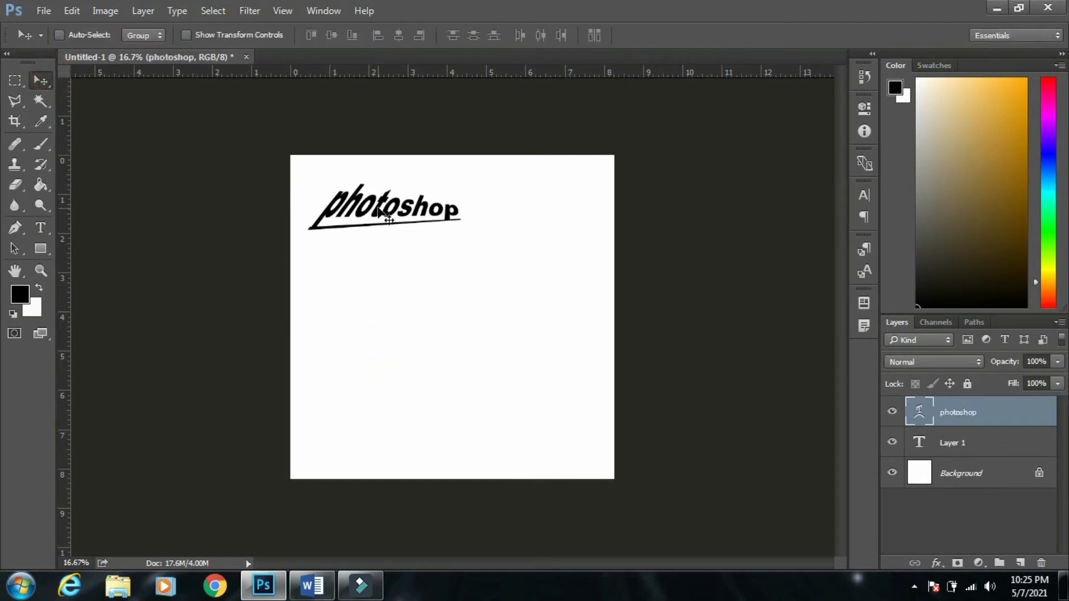
pyautogui.rightClick(378, 212)
pyautogui.click(388, 218)
pyautogui.press('Delete')
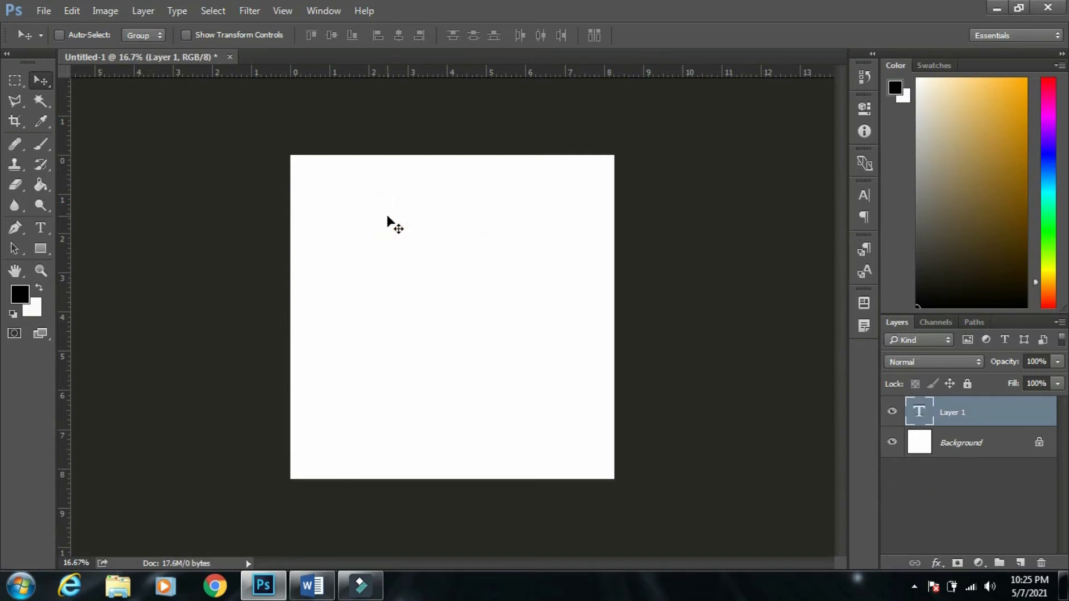
pyautogui.press('Delete')
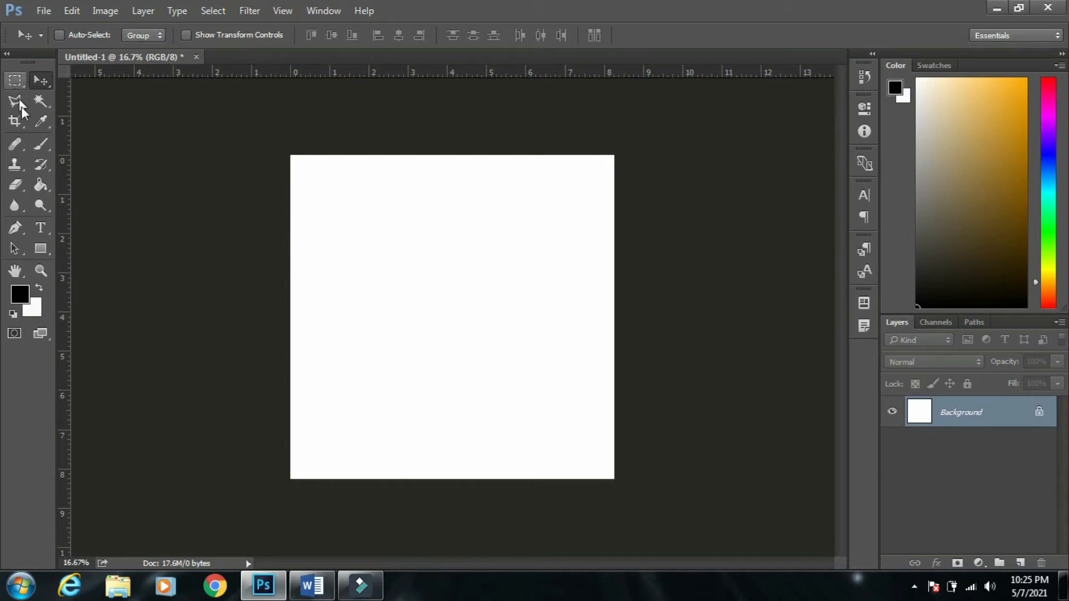
# Draw a large text box over most of the canvas and paste in the design definition paragraph copied from the Word document.
pyautogui.press('t')
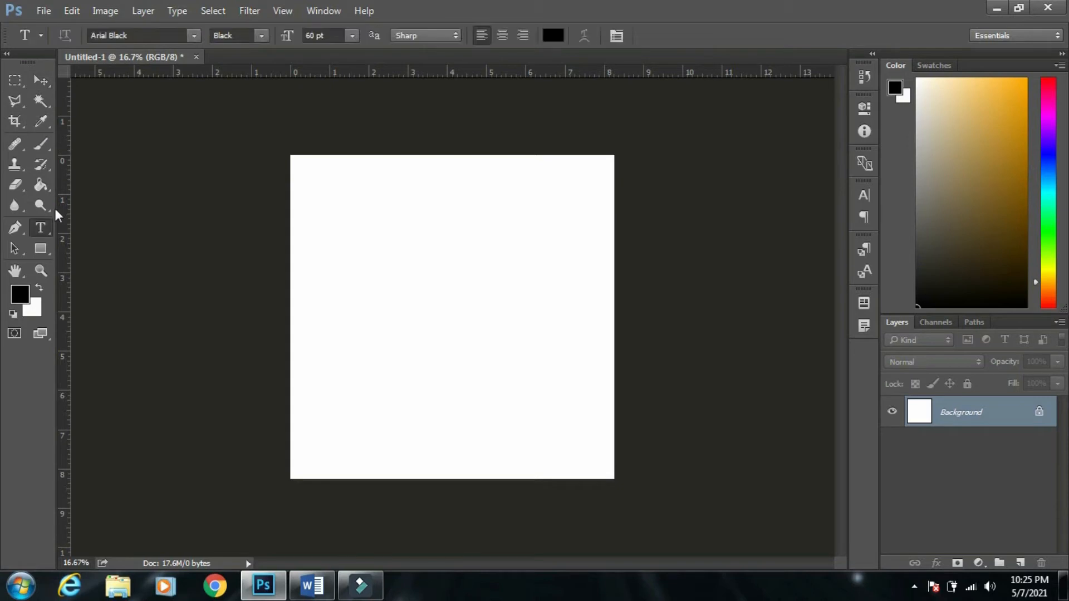
pyautogui.moveTo(310, 179); pyautogui.dragTo(590, 456)
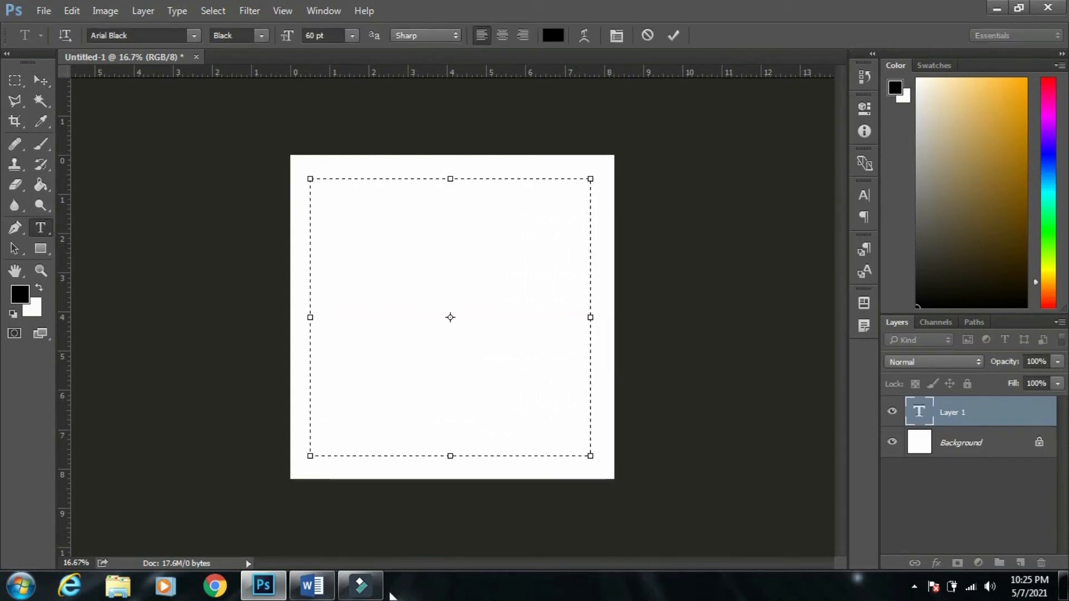
pyautogui.click(311, 586)
pyautogui.hotkey('ctrl', 'a')
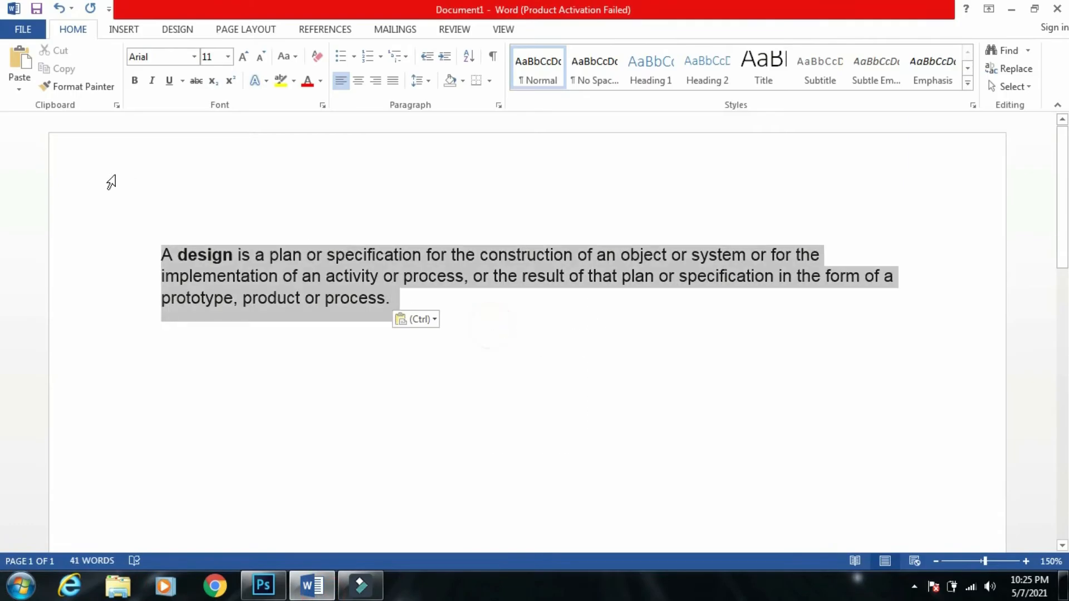
pyautogui.hotkey('ctrl', 'c')
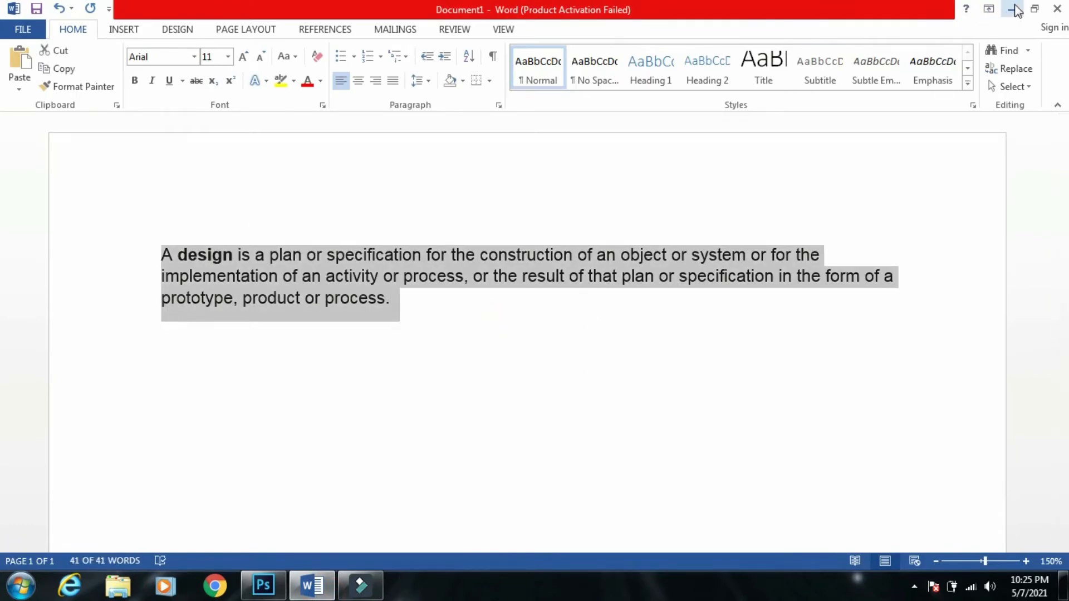
pyautogui.click(1011, 9)
pyautogui.hotkey('ctrl', 'v')
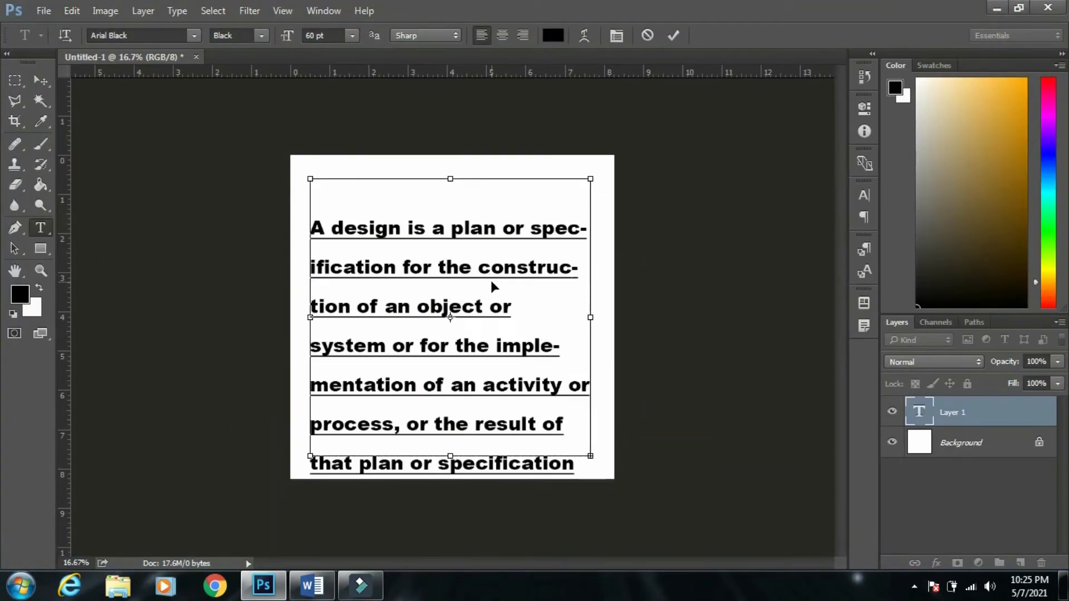
# Try 18 pt on the whole pasted paragraph, settle on a 48 pt font size, and slightly shorten the text box.
pyautogui.hotkey('ctrl', 'a')
pyautogui.click(352, 35)
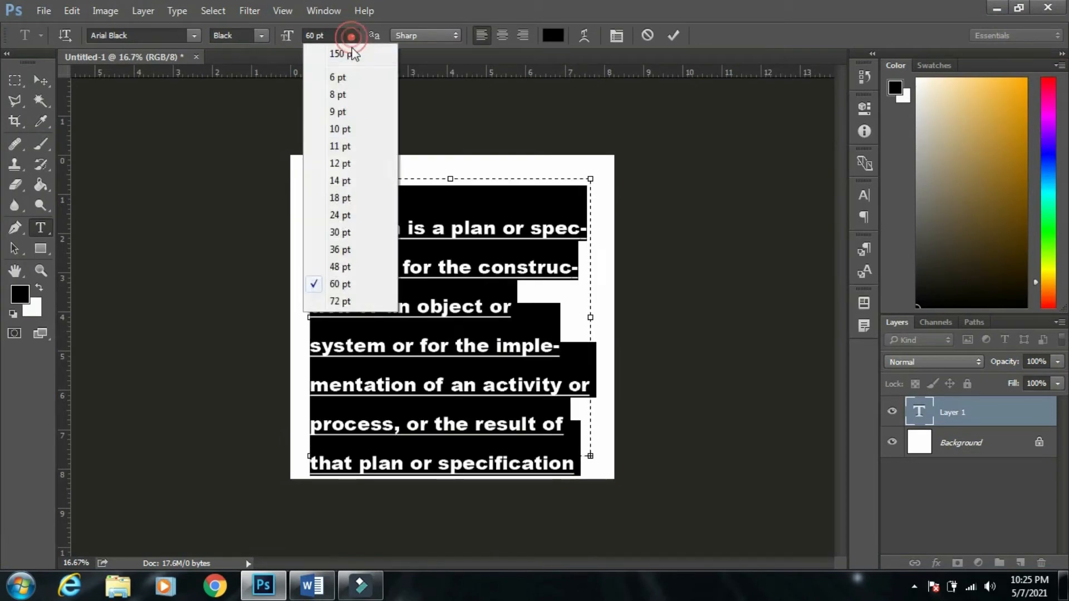
pyautogui.click(347, 196)
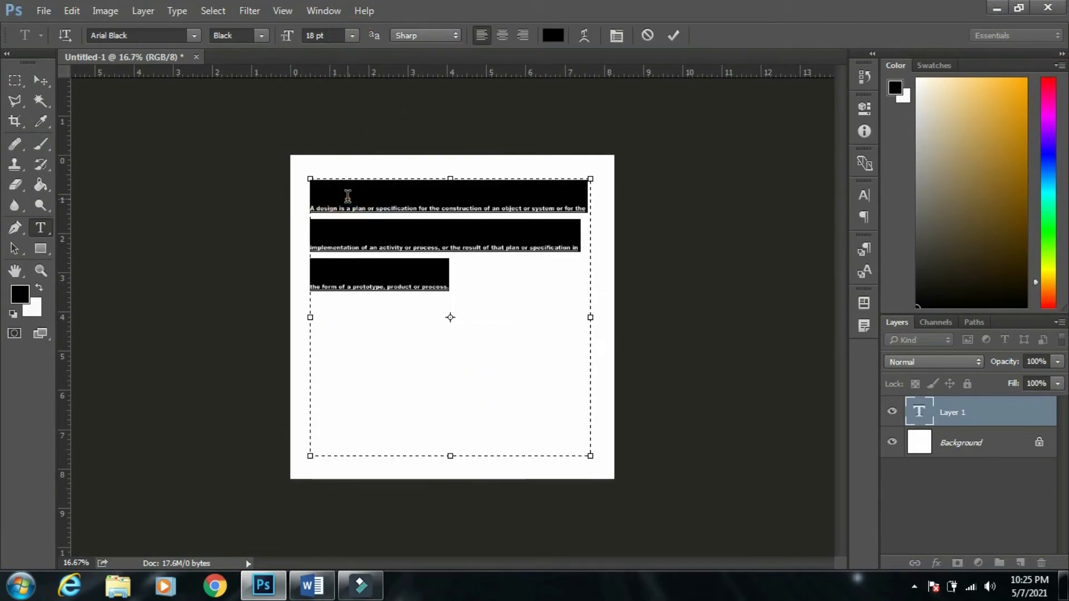
pyautogui.click(348, 42)
pyautogui.click(332, 272)
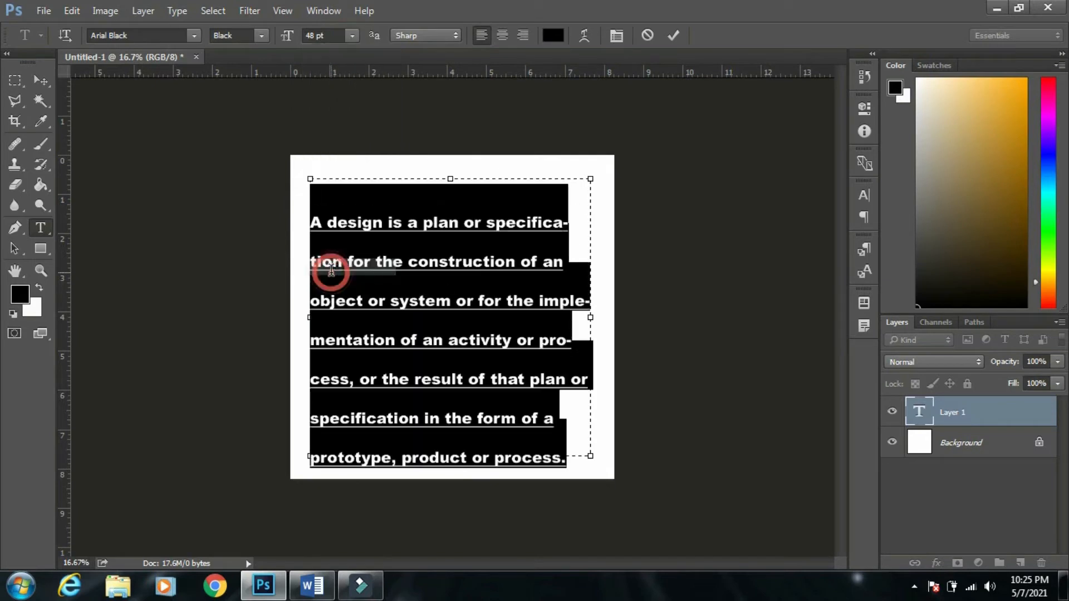
pyautogui.moveTo(591, 456); pyautogui.dragTo(591, 446)
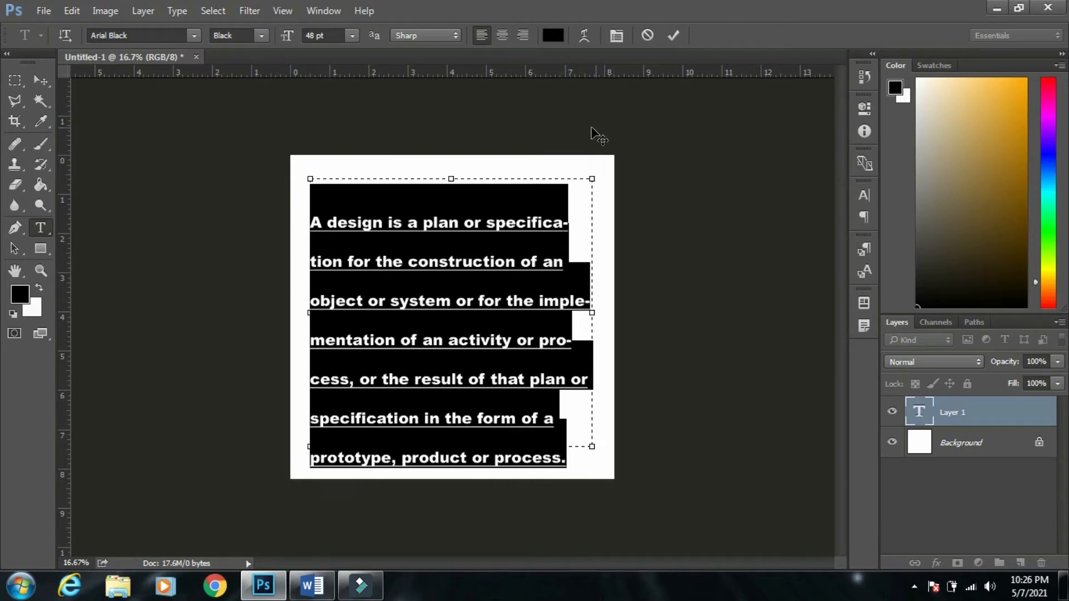
# Try center and right alignment on the paragraph before returning it to left alignment.
pyautogui.click(503, 35)
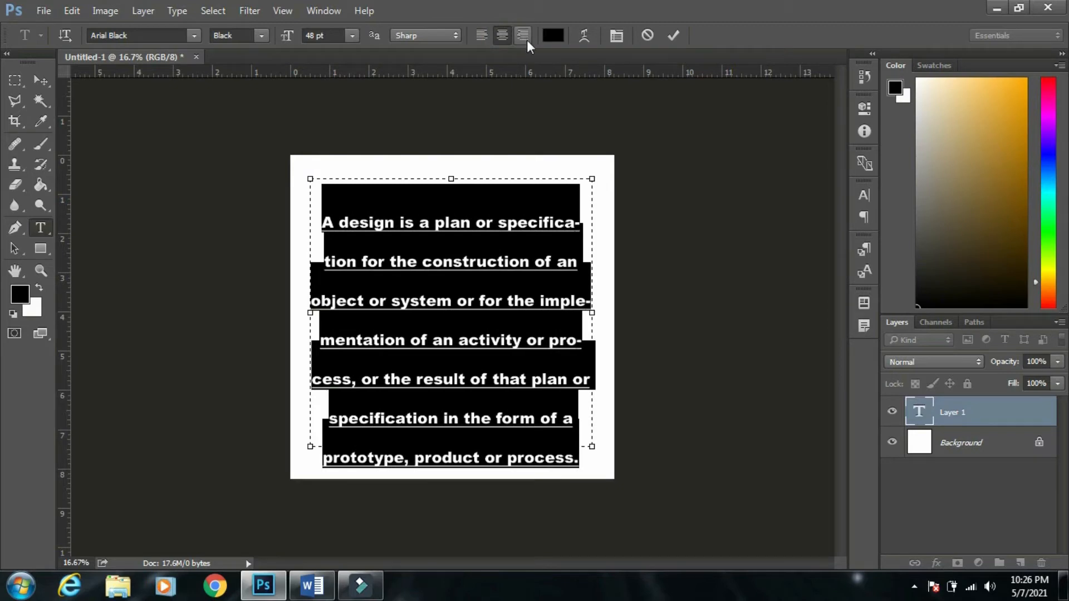
pyautogui.click(522, 38)
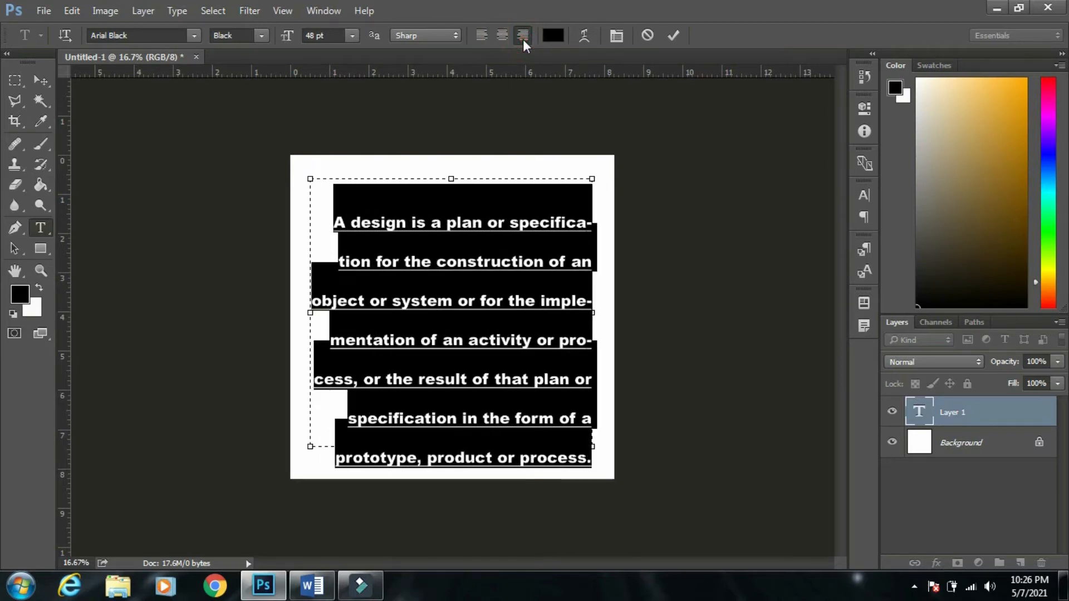
pyautogui.click(482, 35)
# Set the paragraph's anti-aliasing method to Crisp and commit the text.
pyautogui.click(445, 35)
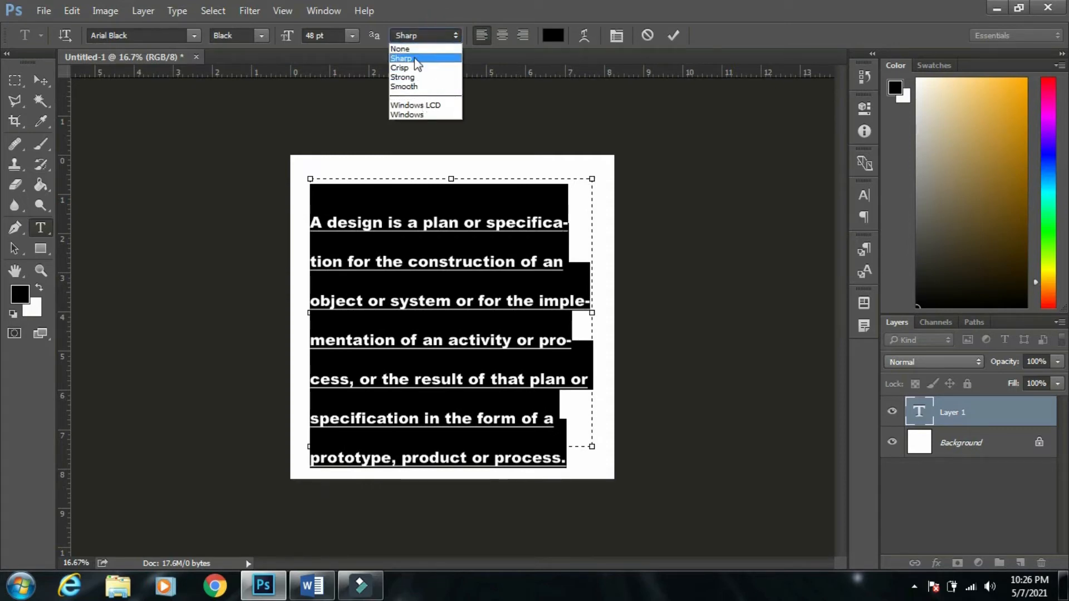
pyautogui.click(415, 59)
pyautogui.click(432, 37)
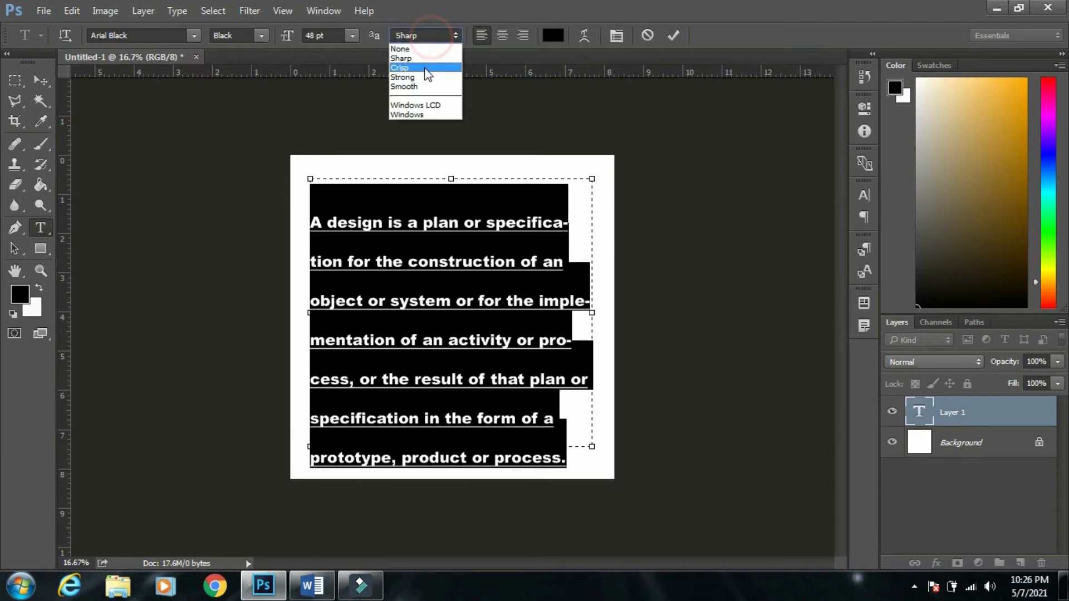
pyautogui.click(425, 68)
pyautogui.click(38, 78)
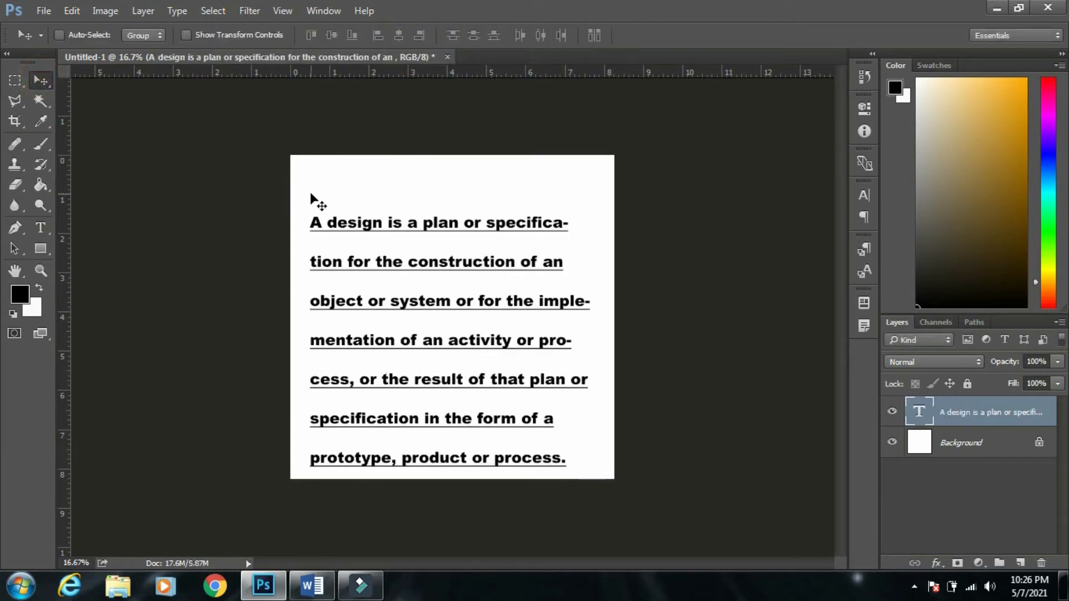
# Bring up the Paragraph settings for the text layer and switch to its Character settings.
pyautogui.click(328, 11)
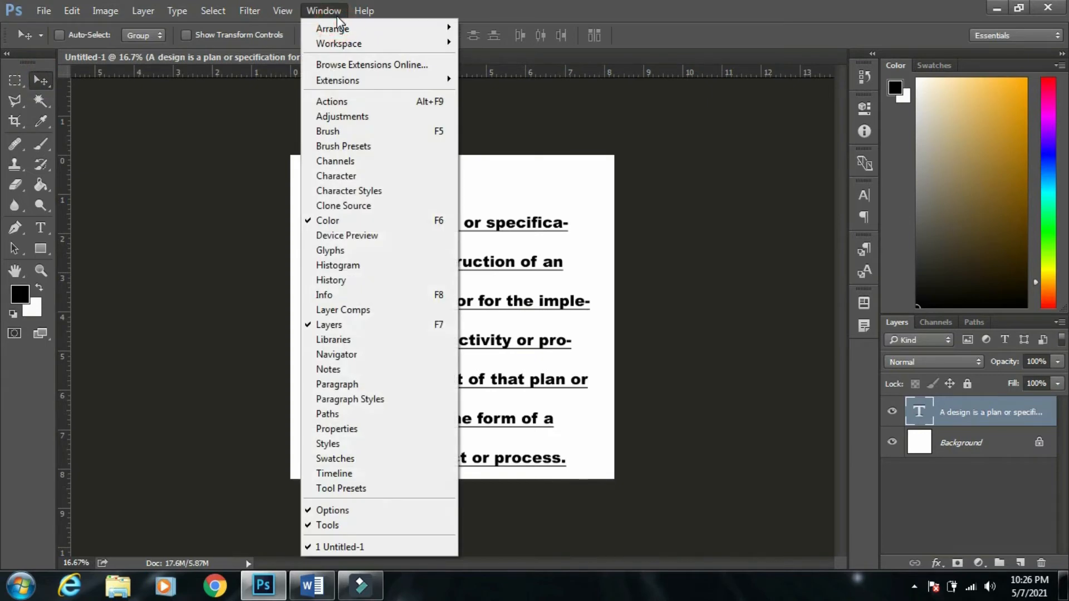
pyautogui.click(347, 385)
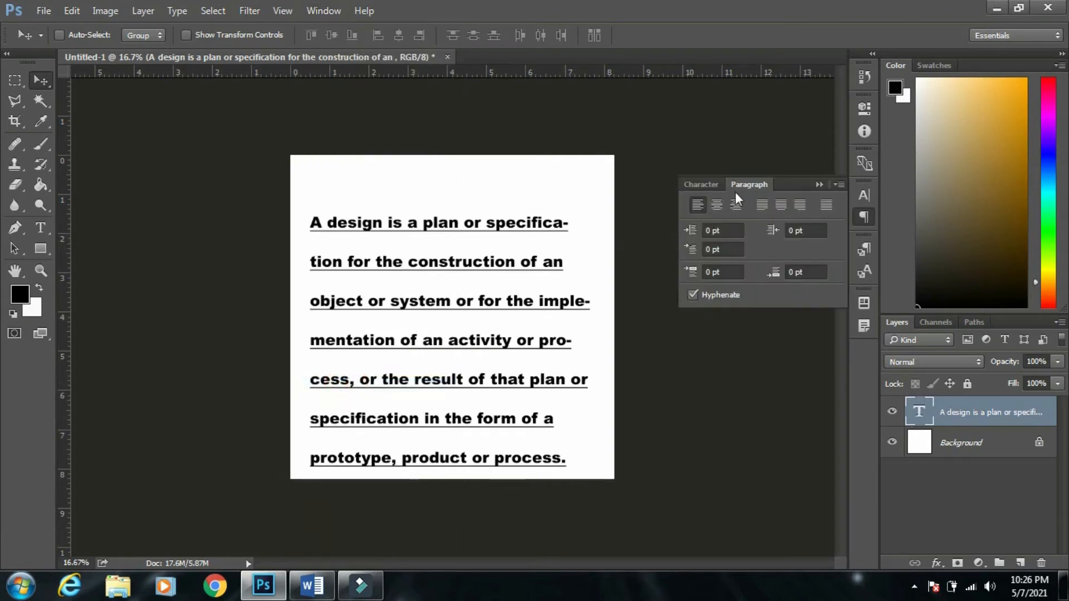
pyautogui.click(710, 185)
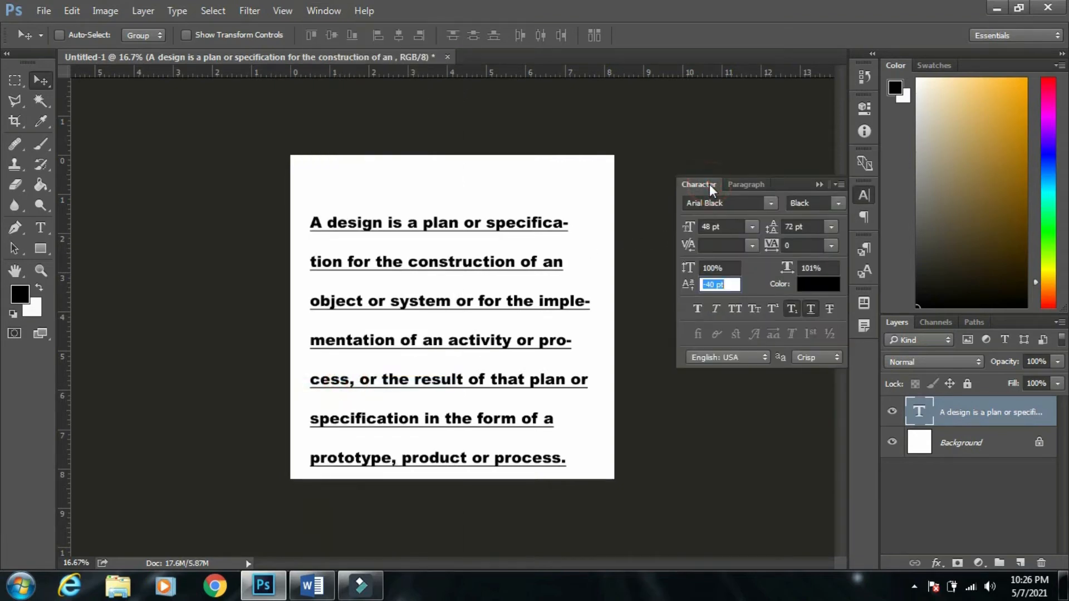
pyautogui.write('TT')
pyautogui.click(403, 309)
pyautogui.click(526, 245)
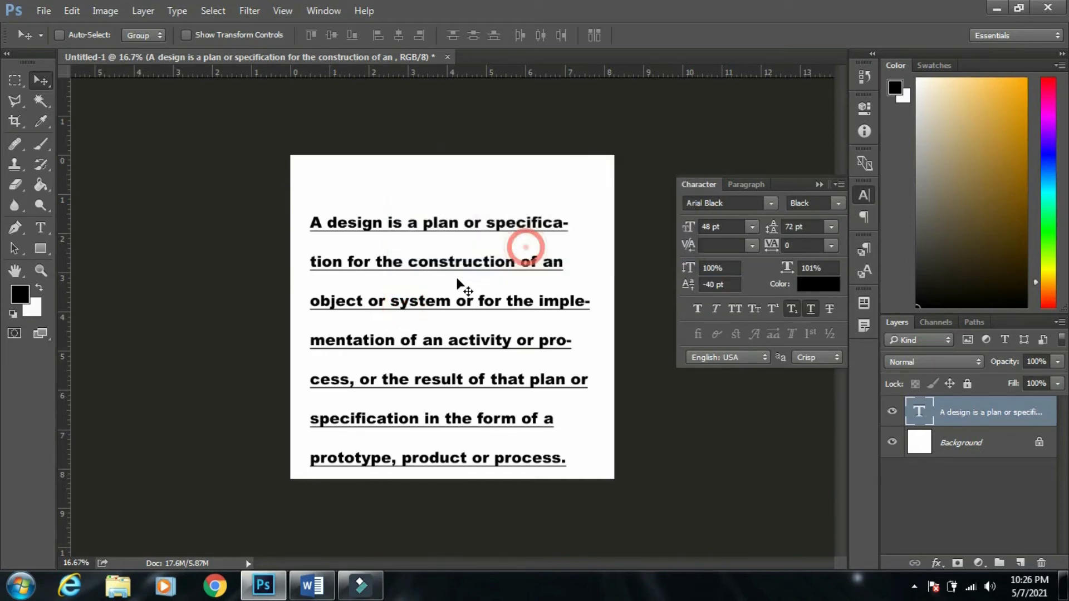
# Select all of the paragraph's text and change its font to Arial Italic.
pyautogui.doubleClick(439, 301)
pyautogui.hotkey('ctrl', 'a')
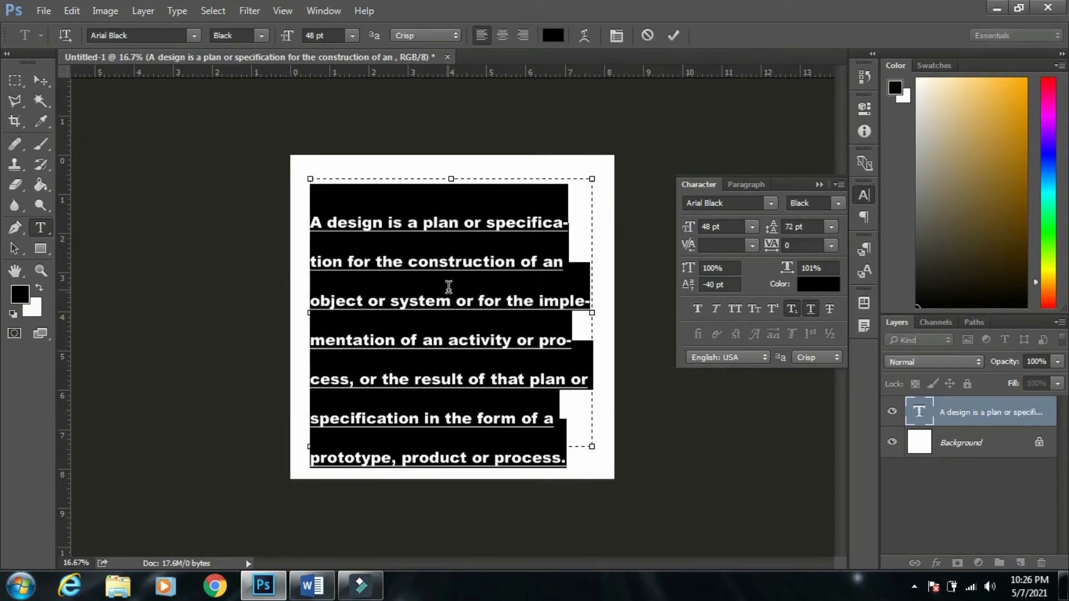
pyautogui.click(771, 203)
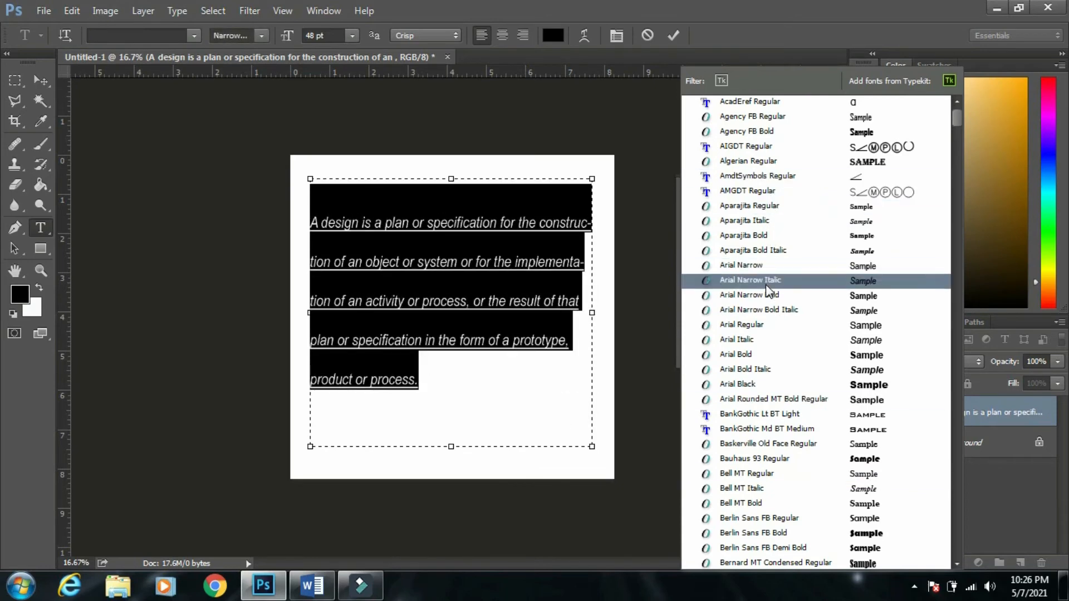
pyautogui.click(754, 338)
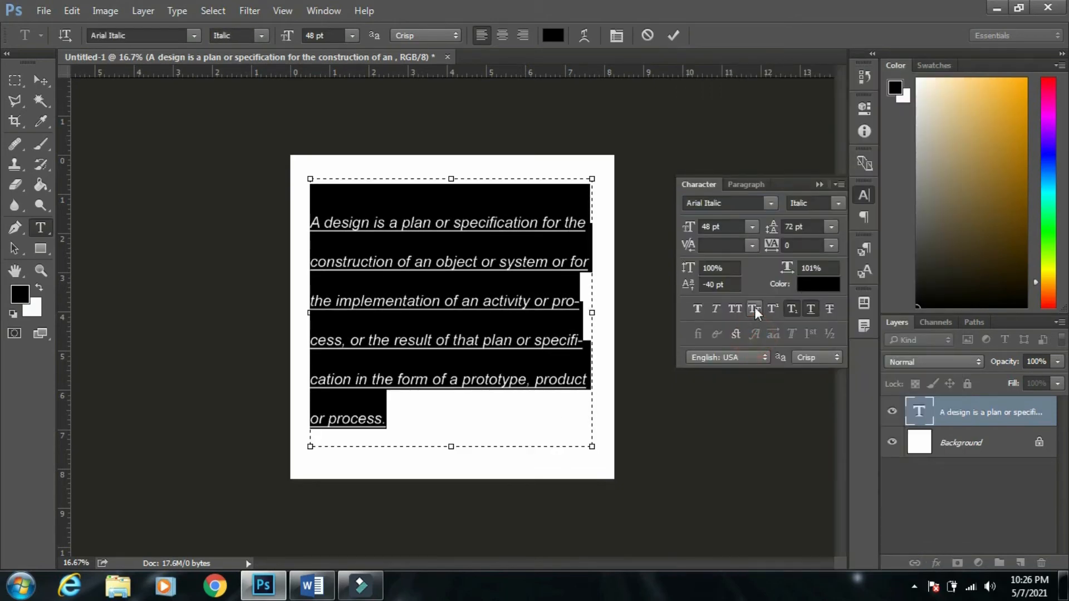
pyautogui.click(835, 204)
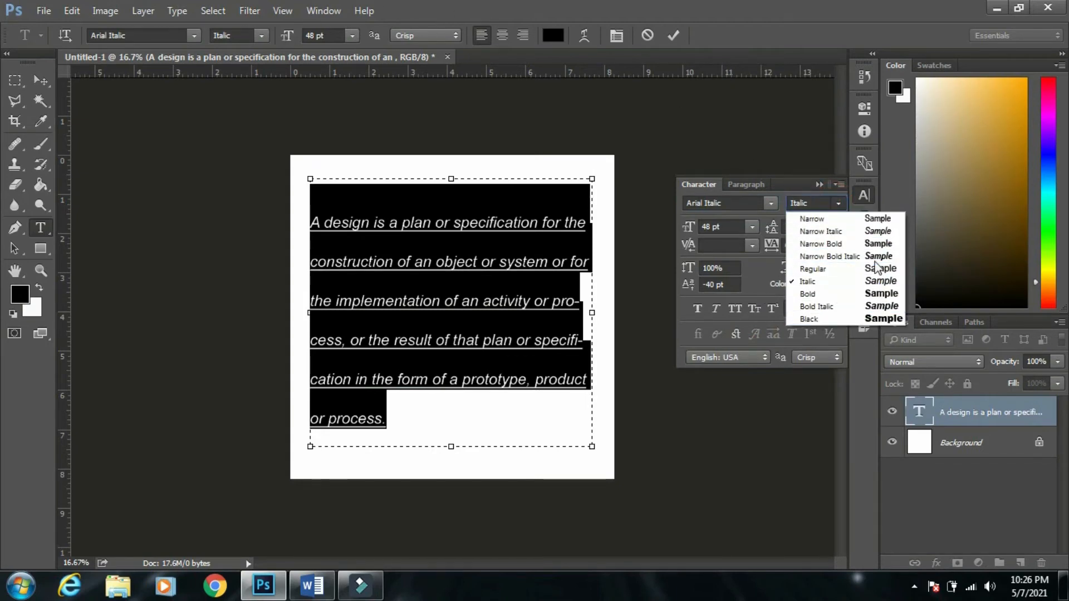
pyautogui.click(839, 204)
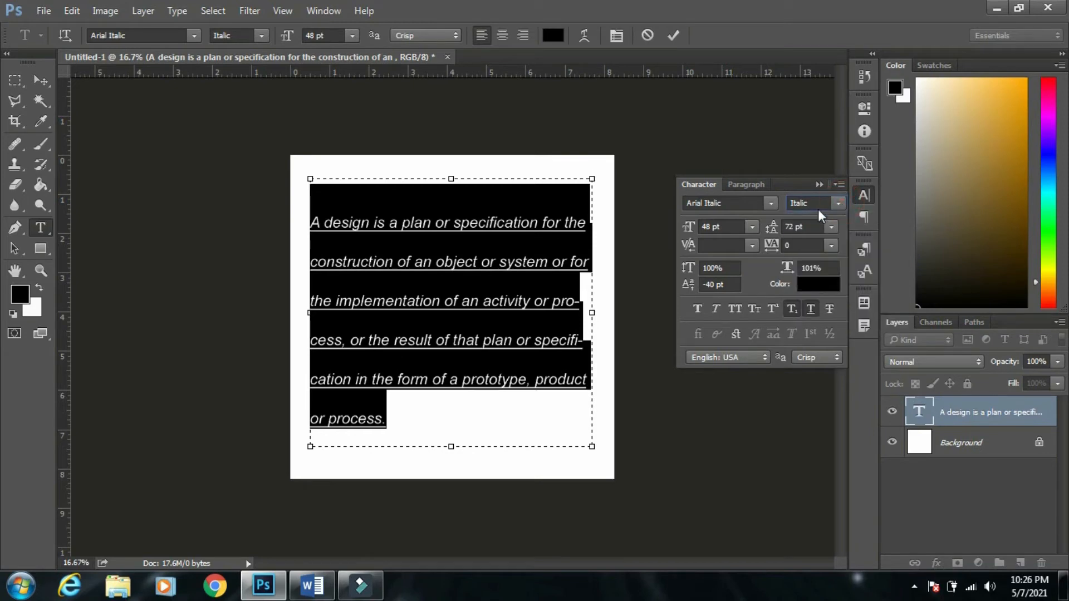
pyautogui.click(752, 227)
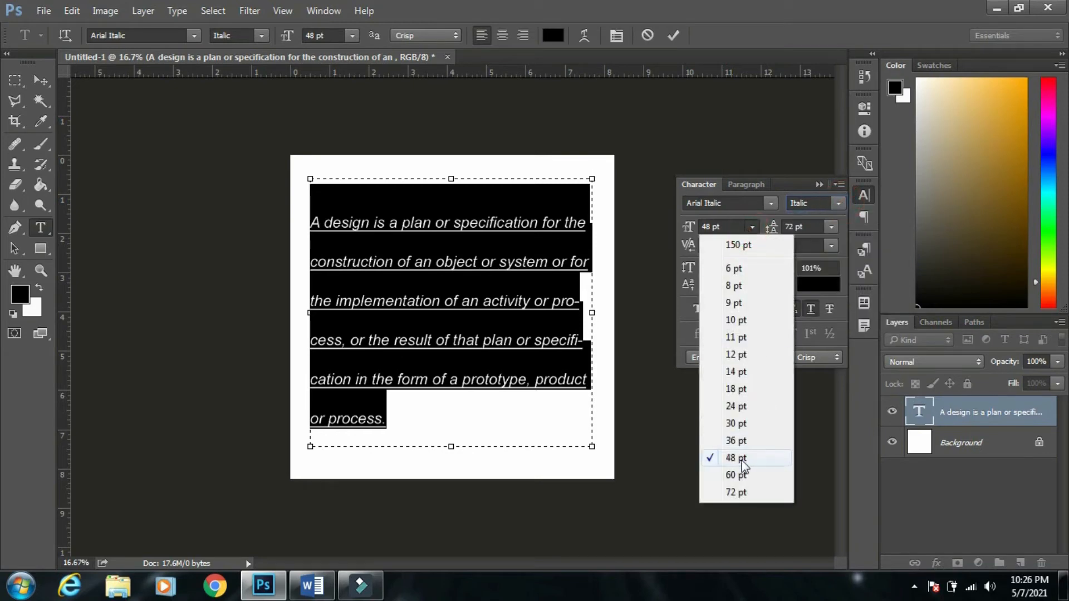
pyautogui.click(753, 227)
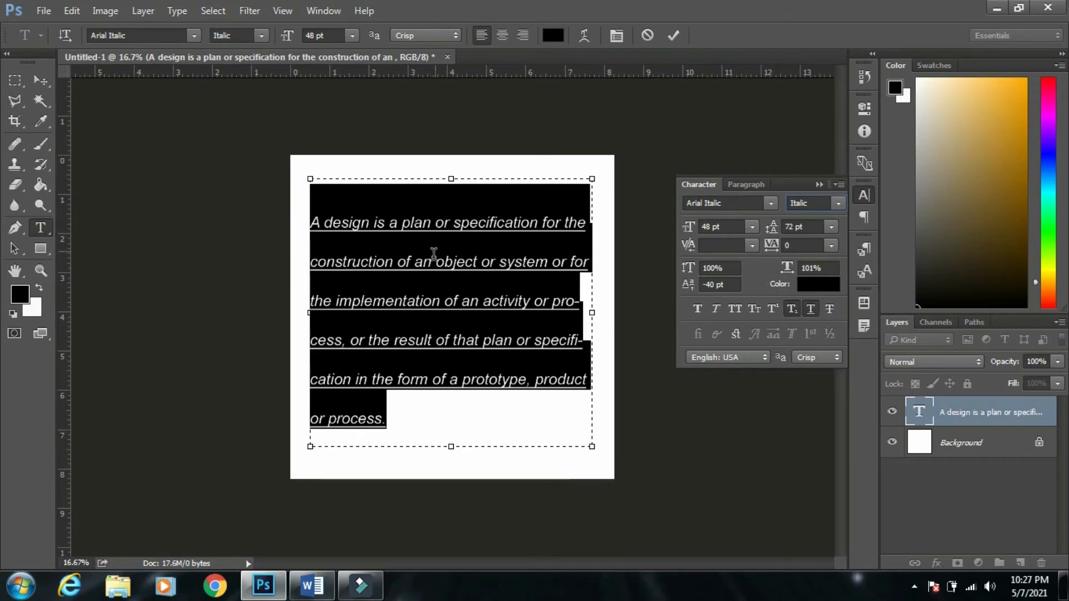
# Try leading values of 50 pt, 40 pt and 20 pt on the selected paragraph.
pyautogui.doubleClick(798, 226)
pyautogui.write('50')
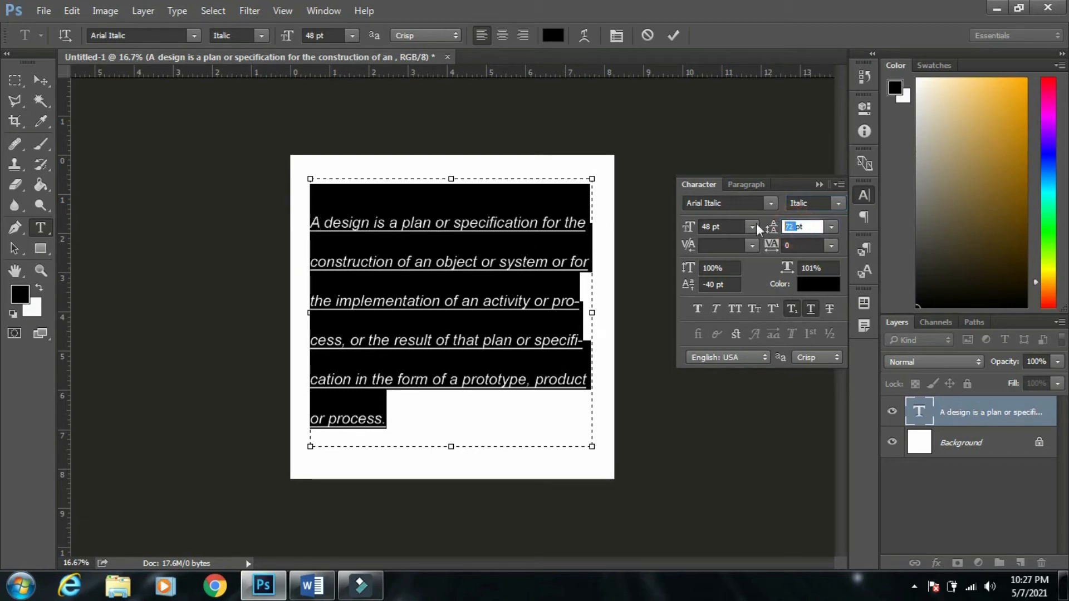
pyautogui.press('Return')
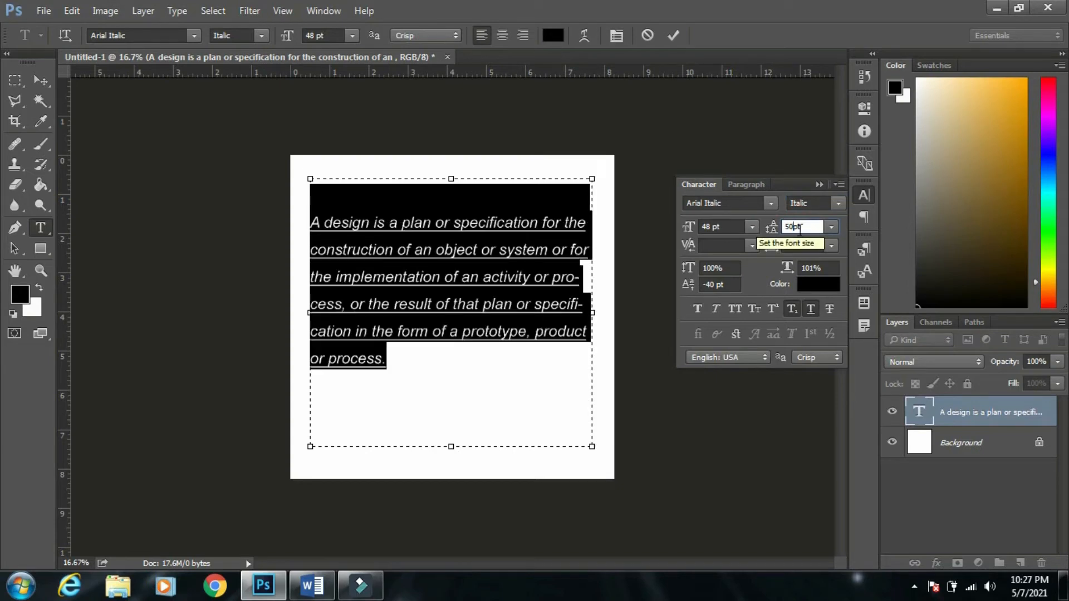
pyautogui.click(774, 228)
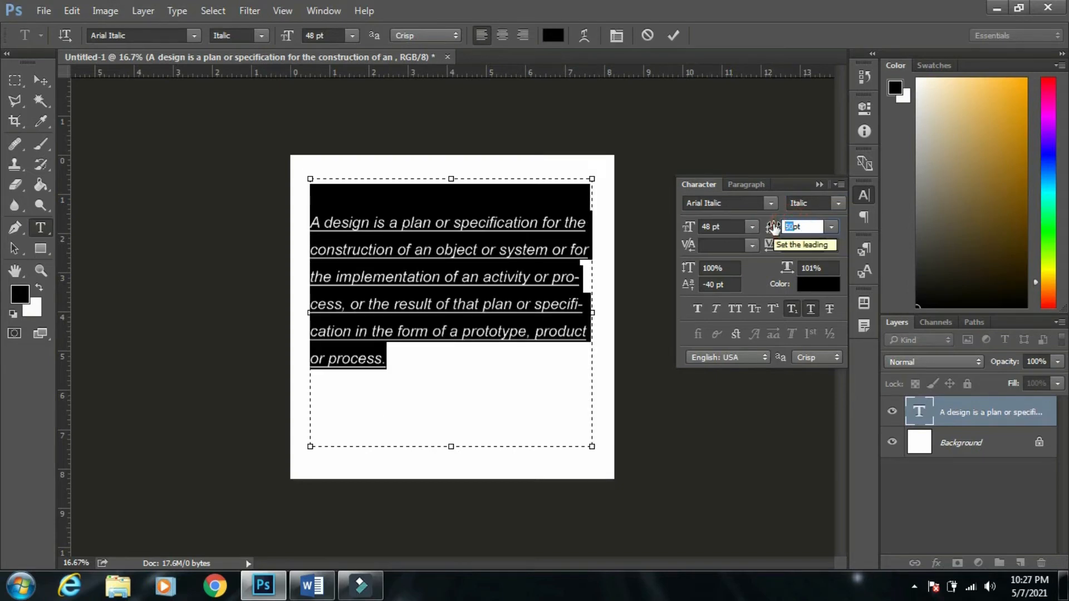
pyautogui.write('40')
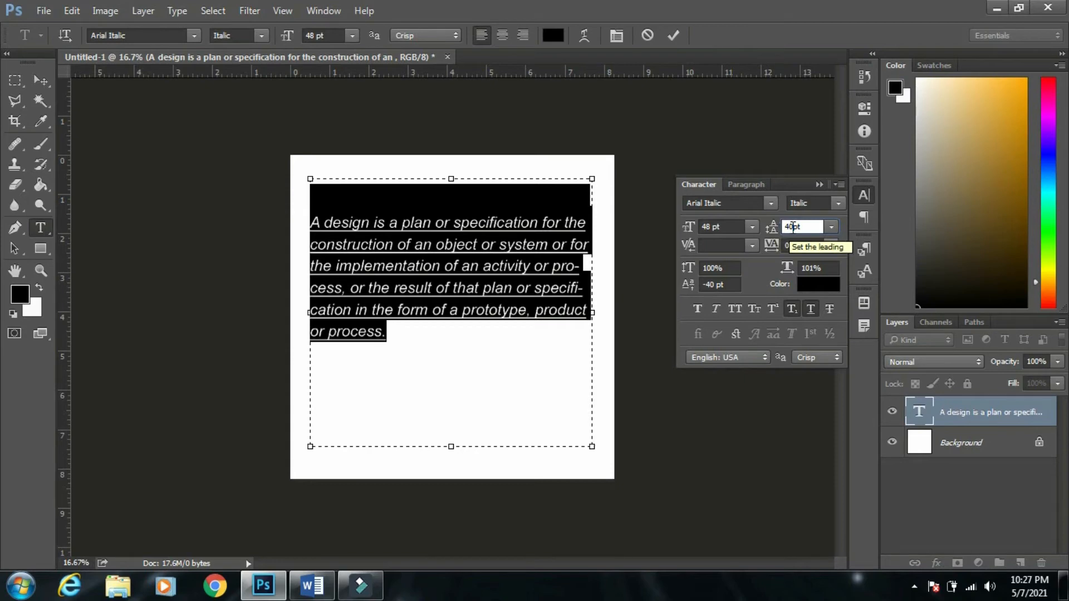
pyautogui.moveTo(793, 227); pyautogui.dragTo(767, 205)
pyautogui.write('20')
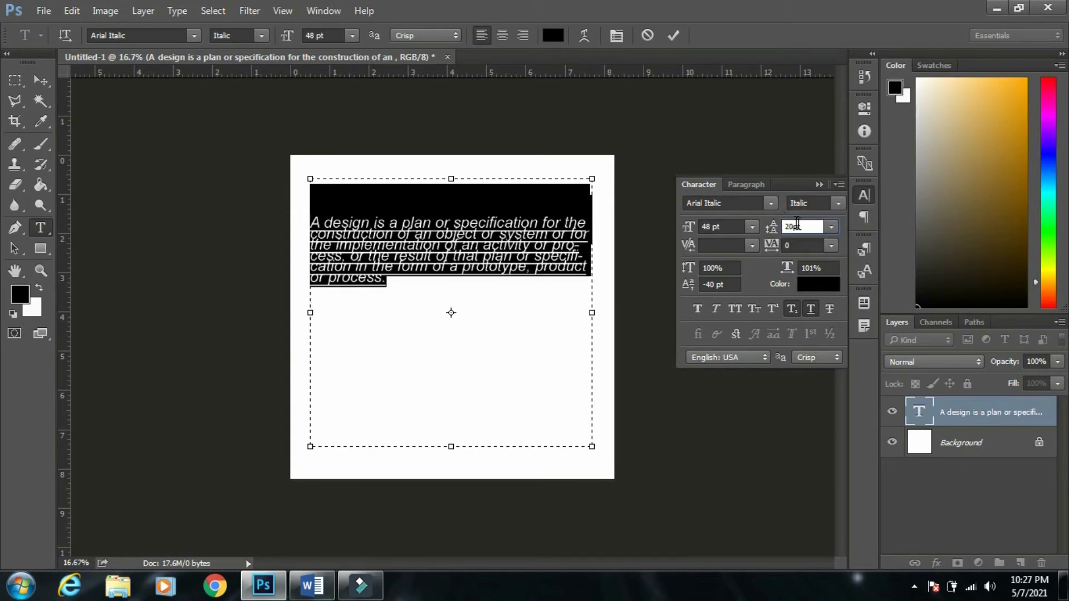
# Set the paragraph's leading to 40 pt and commit the text.
pyautogui.moveTo(795, 226); pyautogui.dragTo(777, 226)
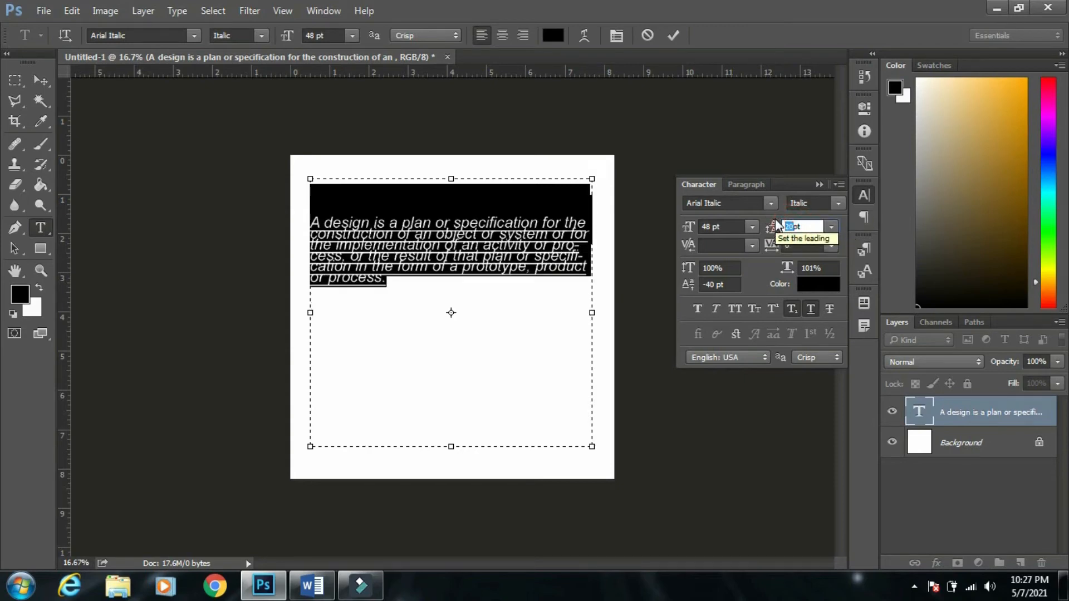
pyautogui.write('40')
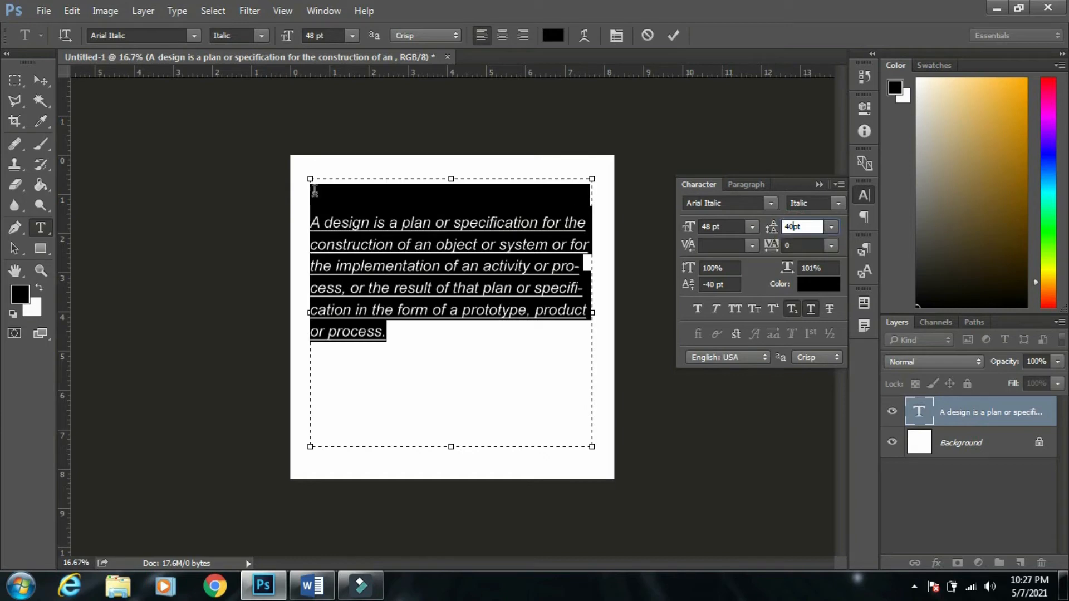
pyautogui.click(40, 80)
# Select all of the paragraph's text and try tracking values of 10, 50 and 100.
pyautogui.press('t')
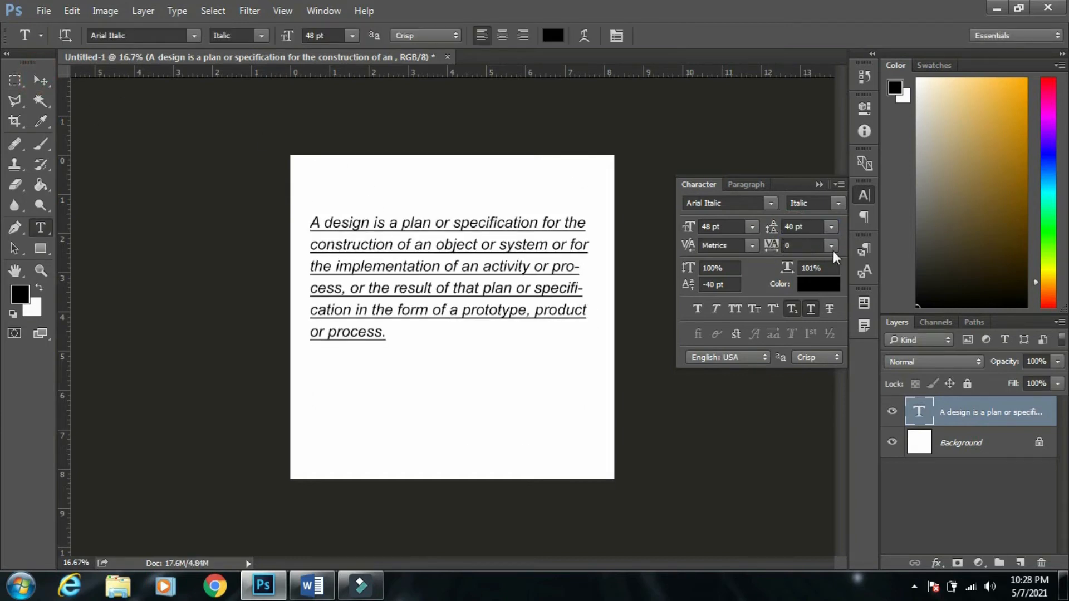
pyautogui.click(518, 245)
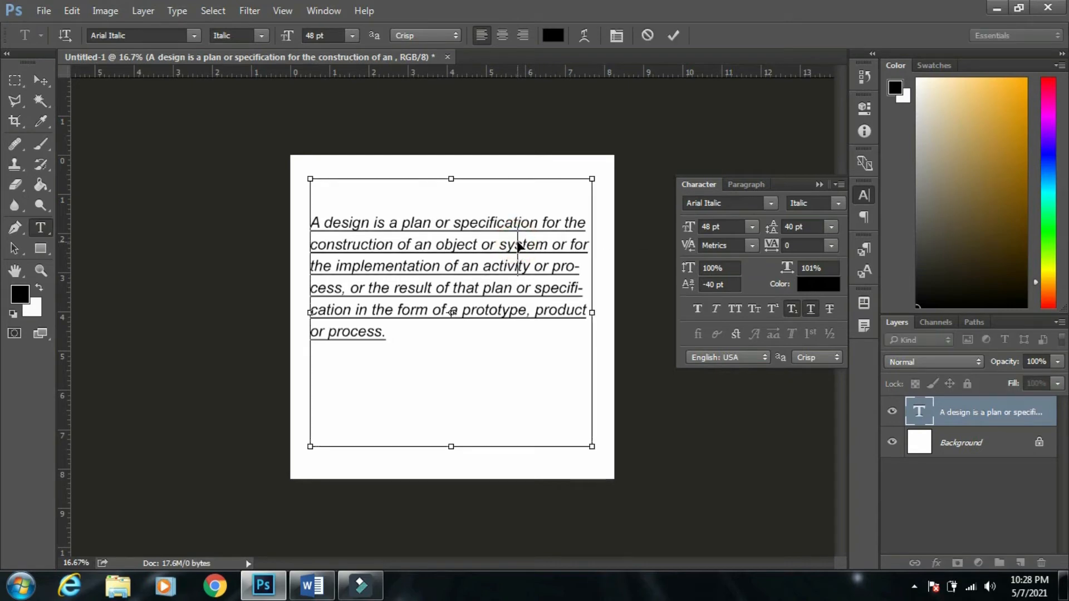
pyautogui.hotkey('ctrl', 'a')
pyautogui.click(831, 246)
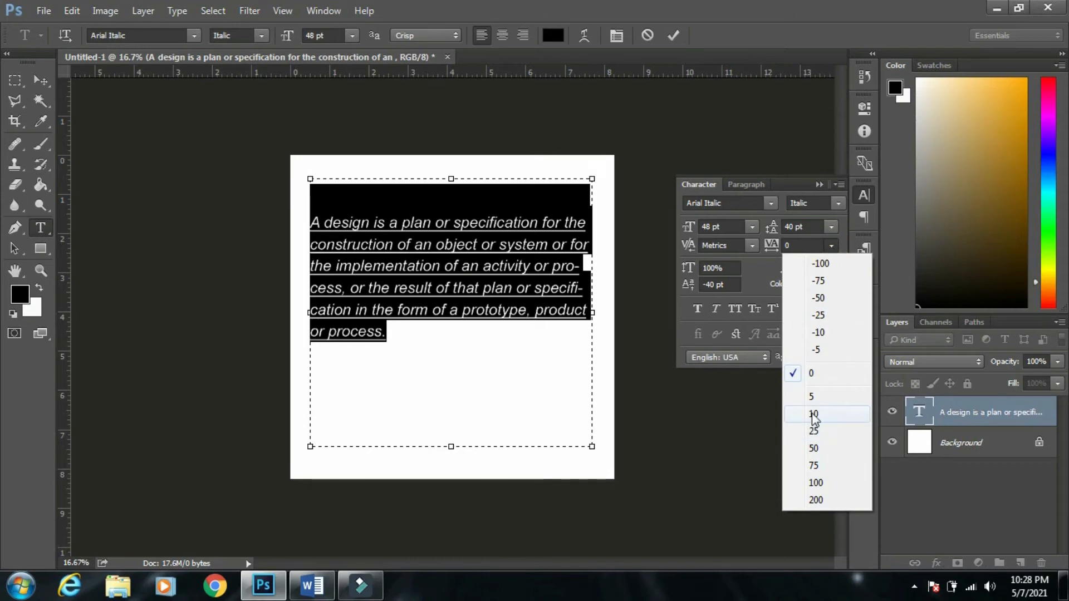
pyautogui.click(813, 414)
pyautogui.click(823, 245)
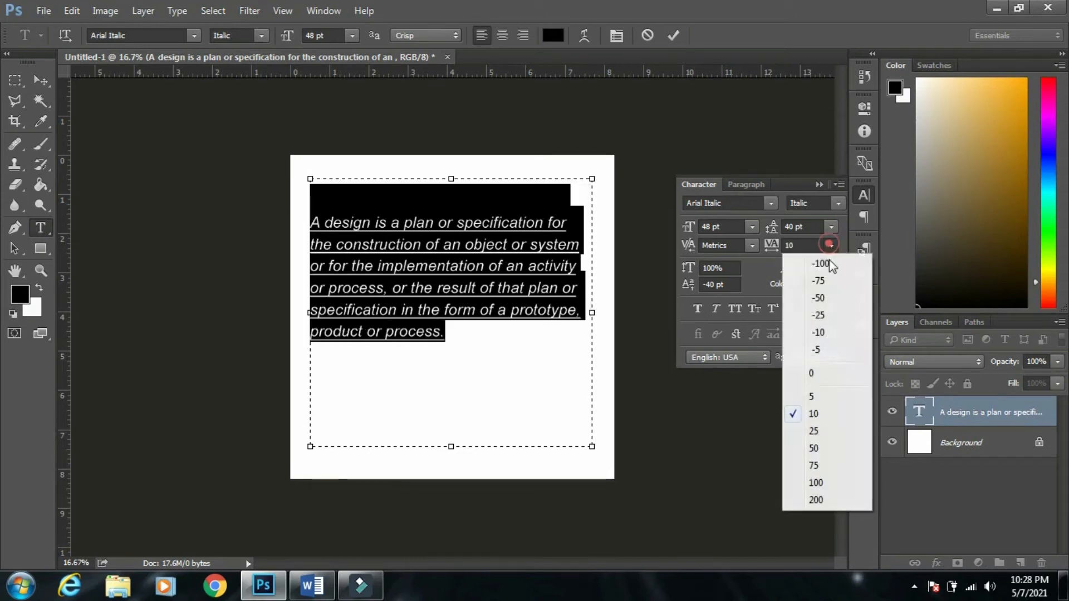
pyautogui.click(820, 450)
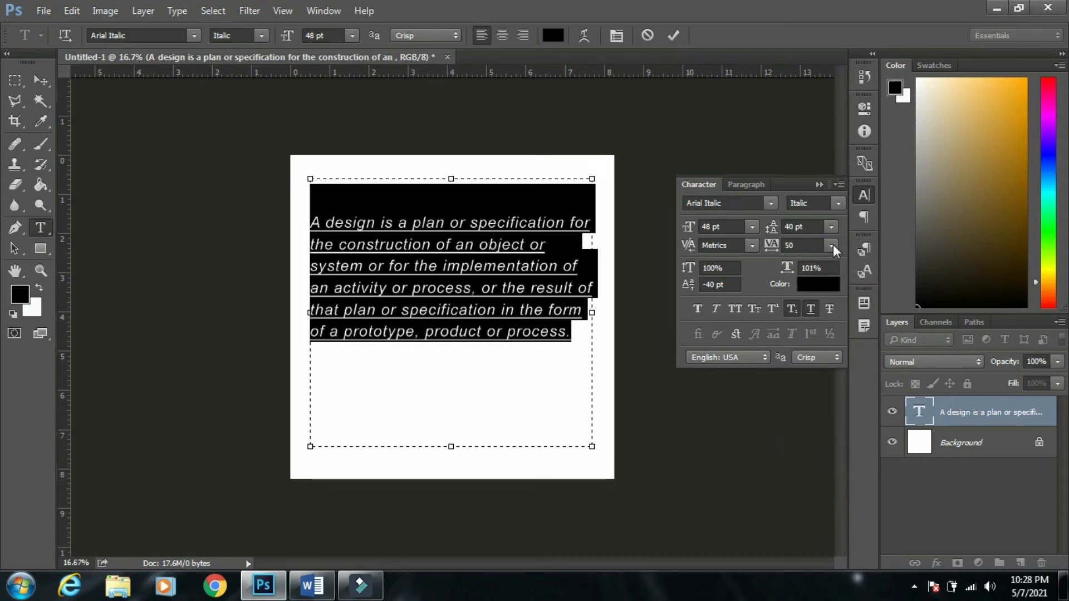
pyautogui.click(831, 245)
pyautogui.click(808, 482)
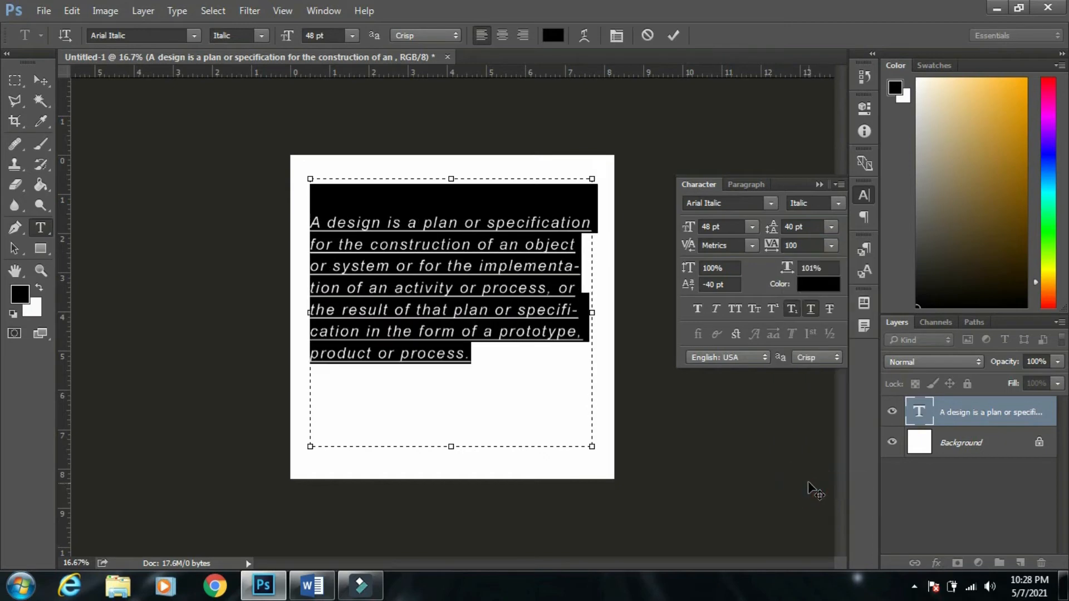
# Try a tracking value of 500 on the paragraph, return it to 0 and commit the text.
pyautogui.moveTo(806, 242); pyautogui.dragTo(721, 240)
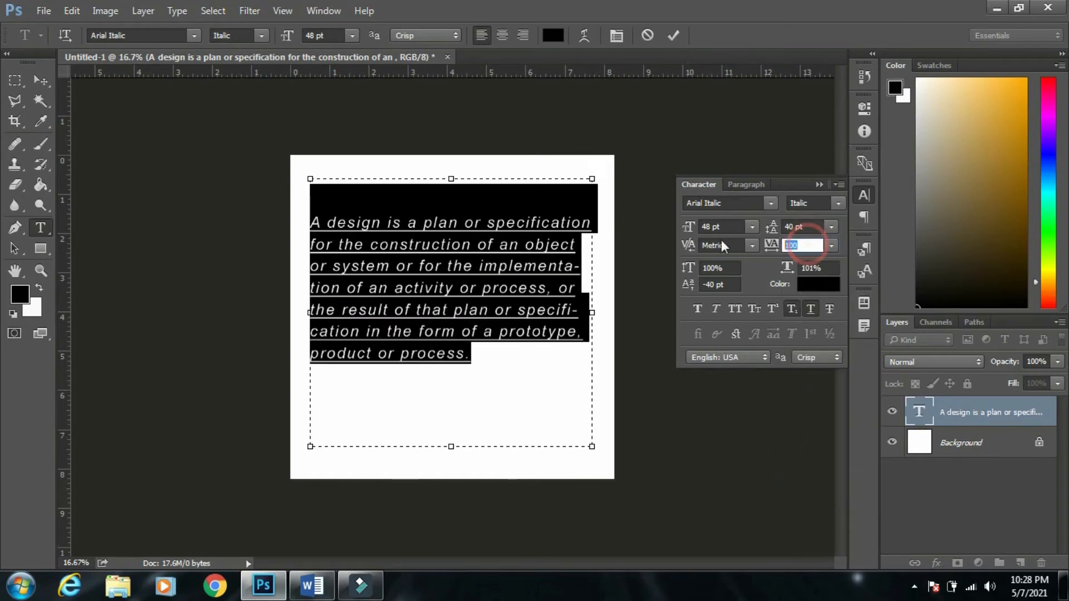
pyautogui.write('5600')
pyautogui.press('BackSpace')
pyautogui.press('BackSpace')
pyautogui.press('BackSpace')
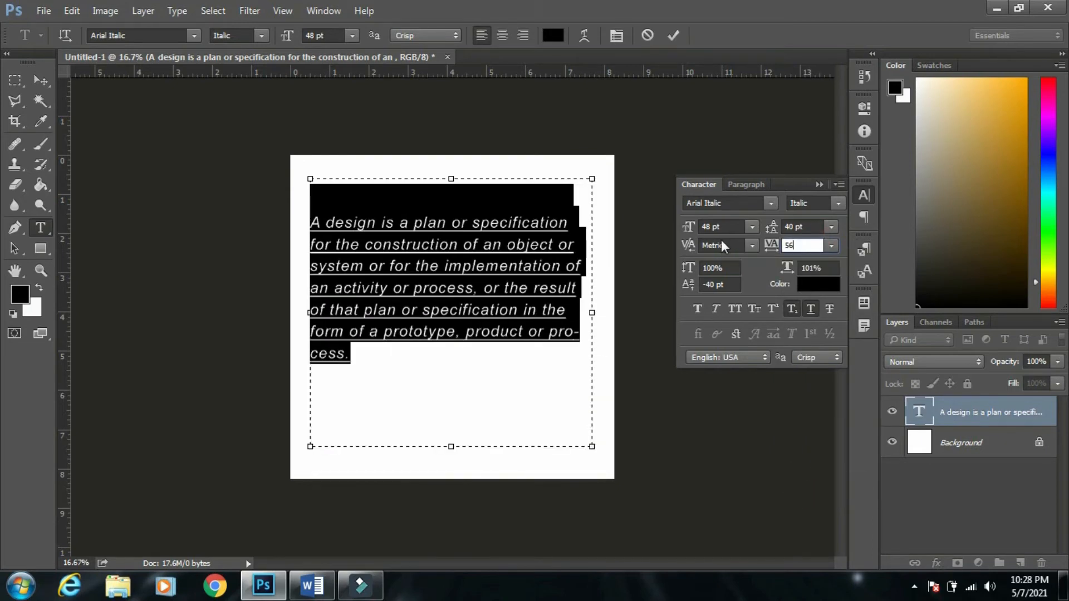
pyautogui.write('00')
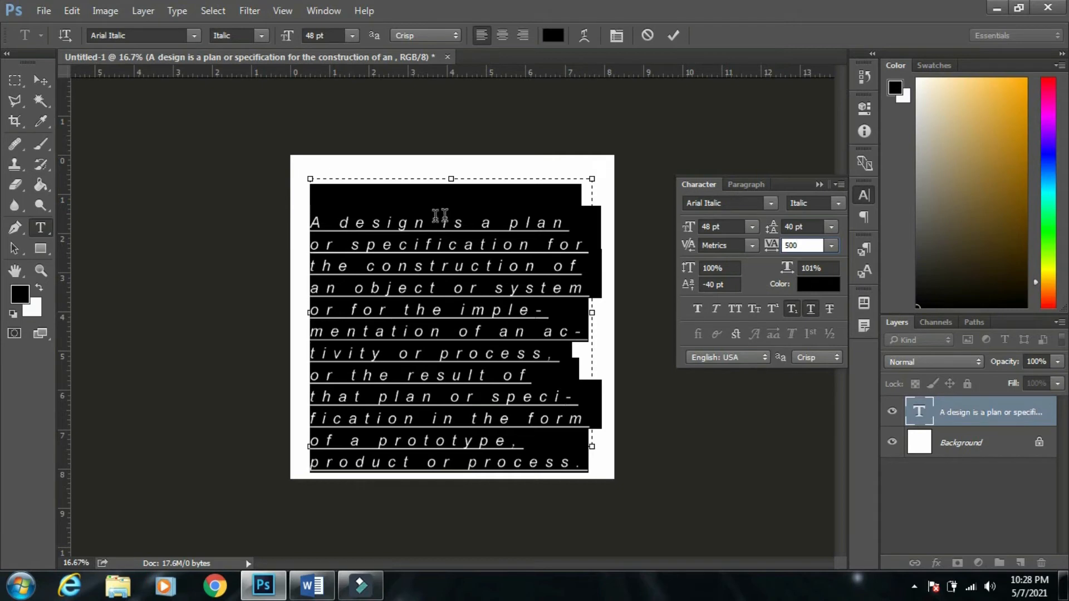
pyautogui.doubleClick(801, 245)
pyautogui.write('0')
pyautogui.press('Return')
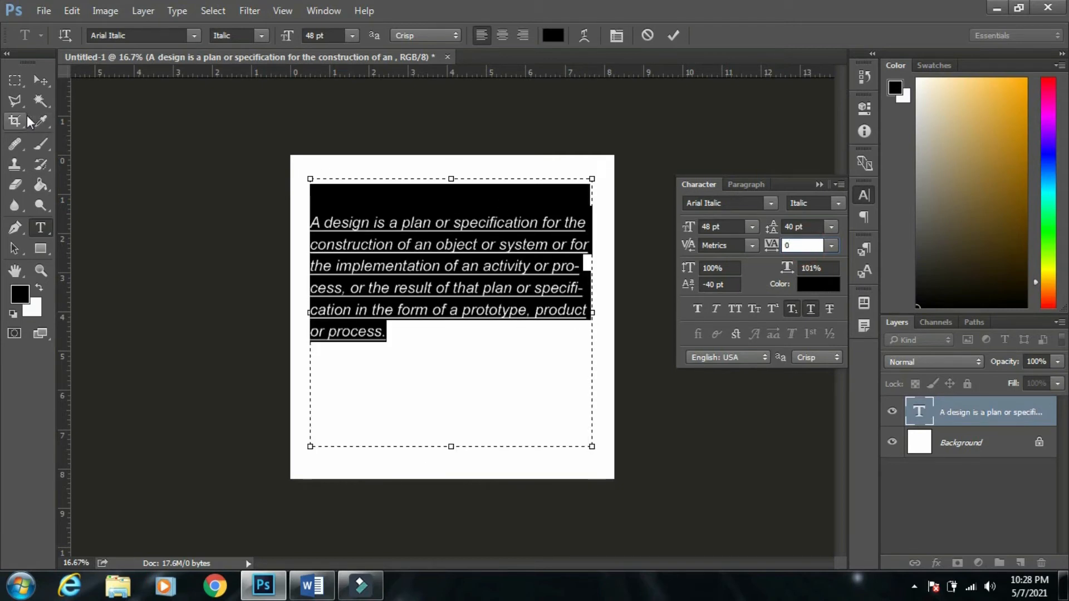
pyautogui.click(45, 82)
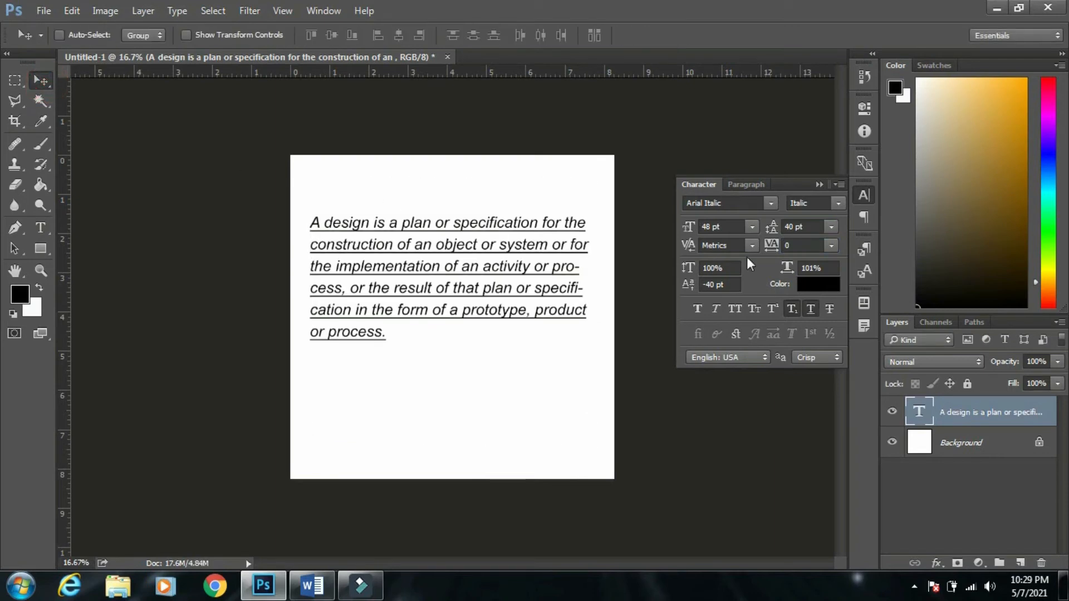
pyautogui.press('t')
pyautogui.click(468, 266)
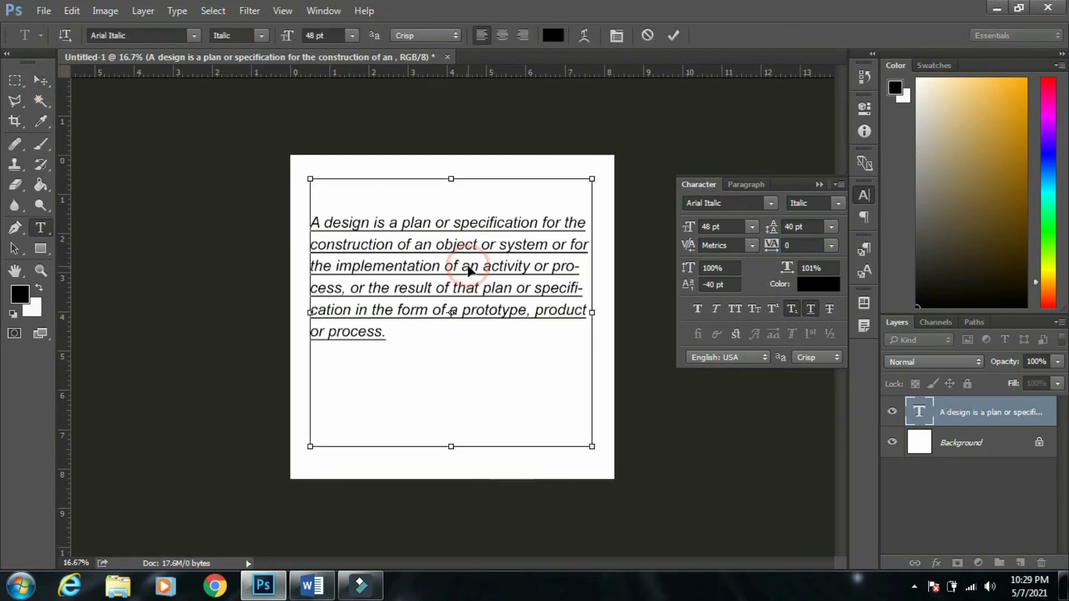
pyautogui.hotkey('ctrl', 'a')
pyautogui.moveTo(454, 271); pyautogui.dragTo(497, 295)
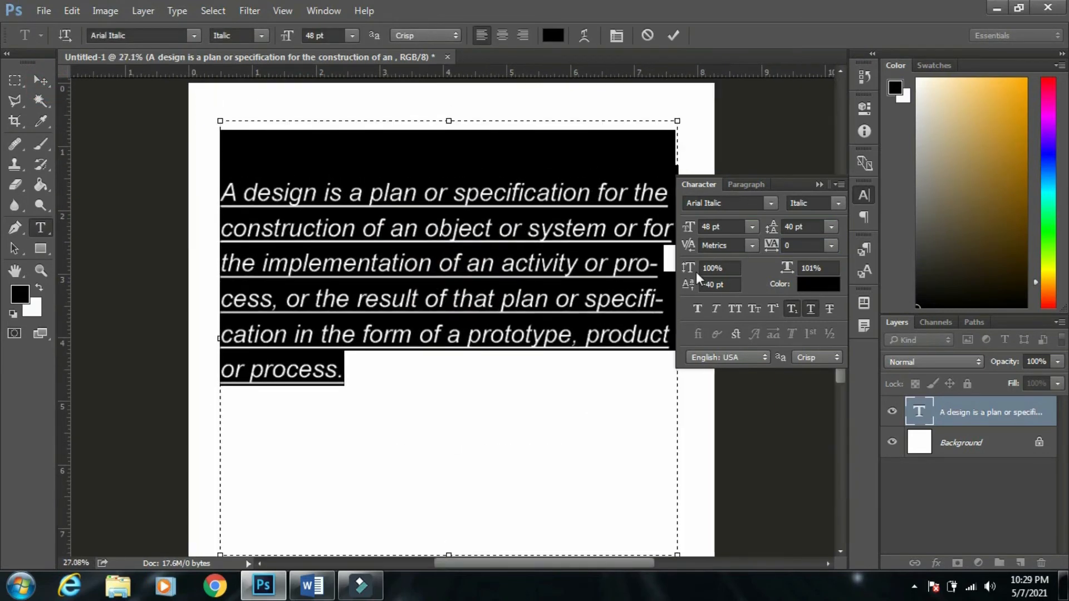
pyautogui.click(40, 81)
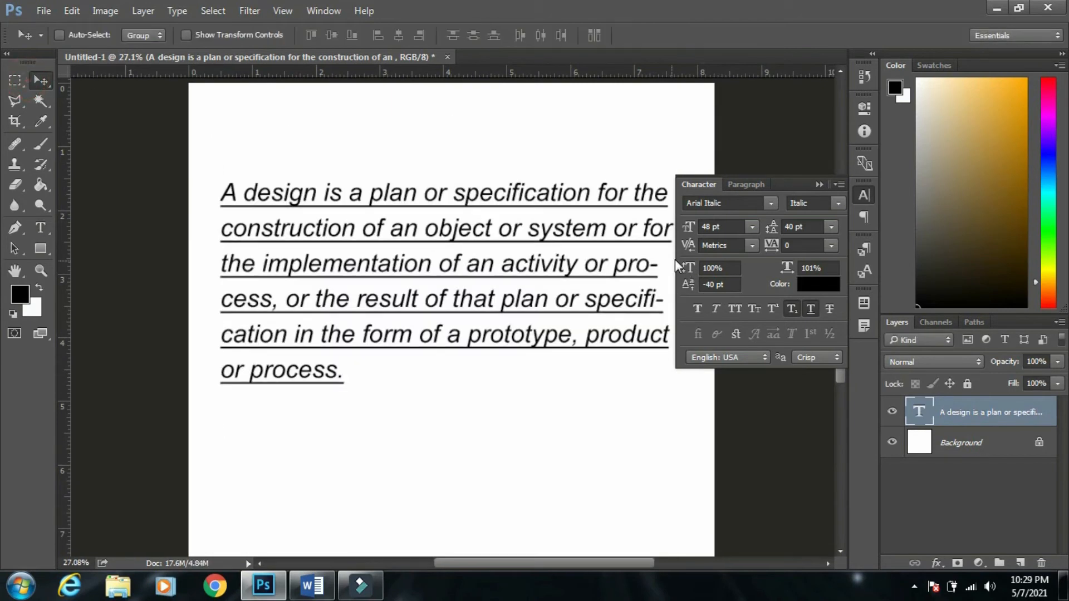
# Select all of the paragraph's text and set its vertical scale to 200%.
pyautogui.click(508, 241)
pyautogui.doubleClick(507, 242)
pyautogui.hotkey('ctrl', 'a')
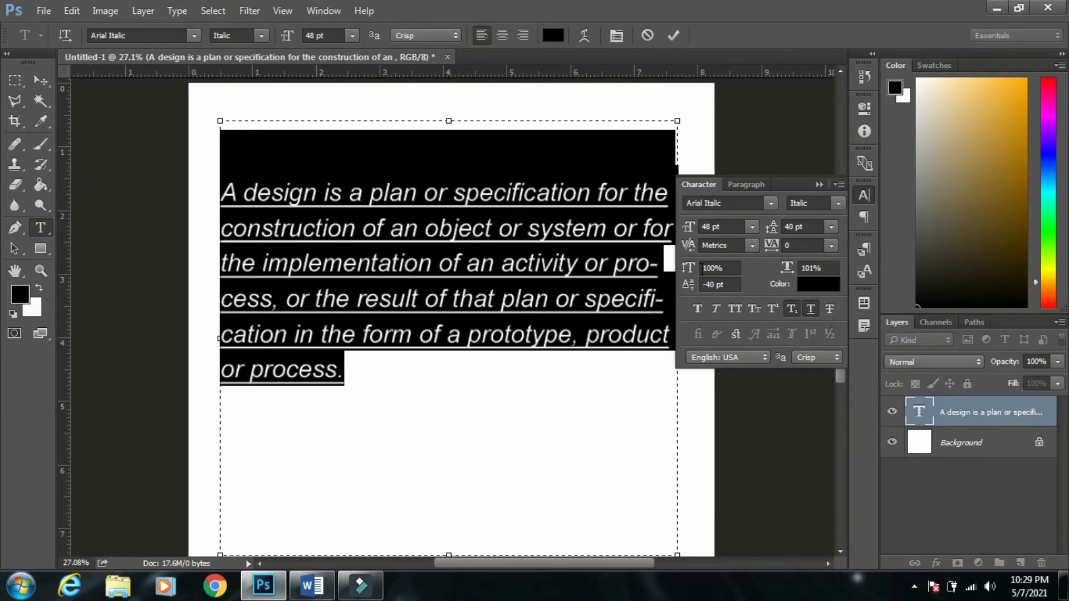
pyautogui.click(716, 267)
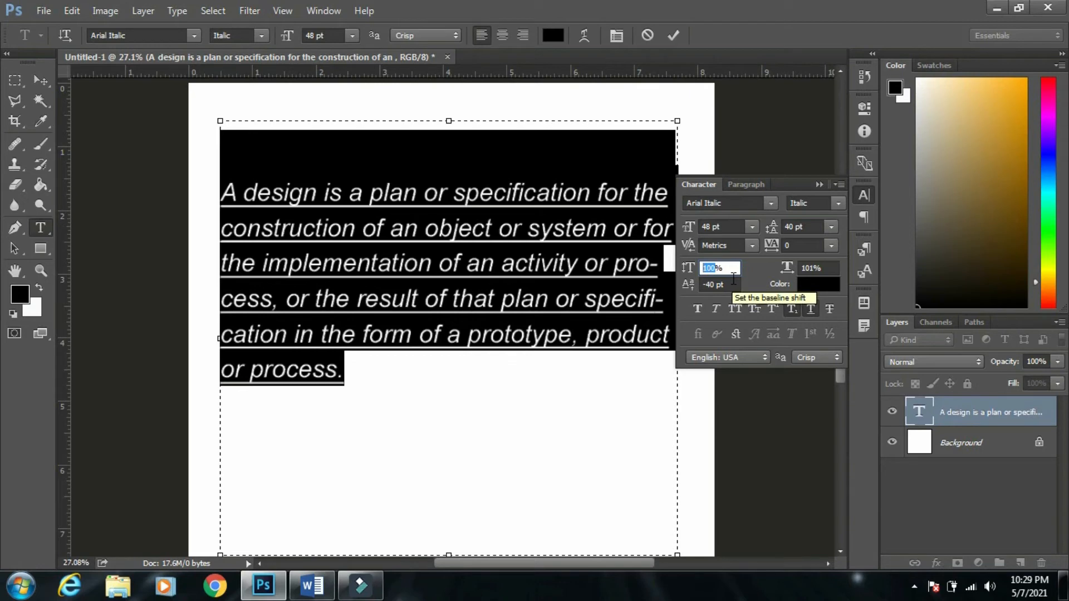
pyautogui.write('200')
pyautogui.press('Return')
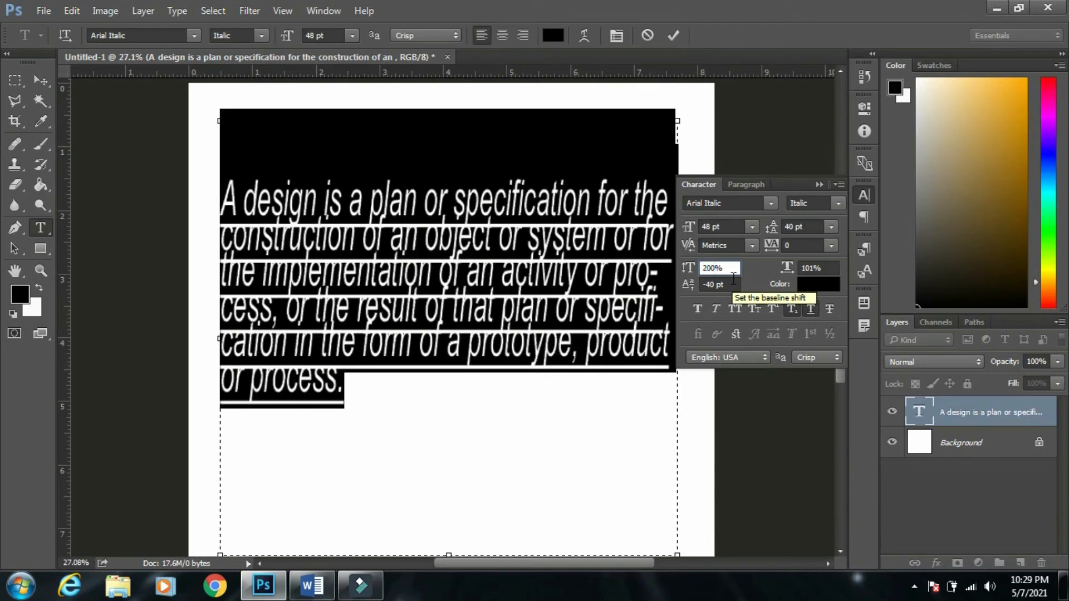
# Stretch the paragraph's vertical scale gradually to about 506%, then return it to 100%.
pyautogui.moveTo(689, 268); pyautogui.dragTo(772, 269)
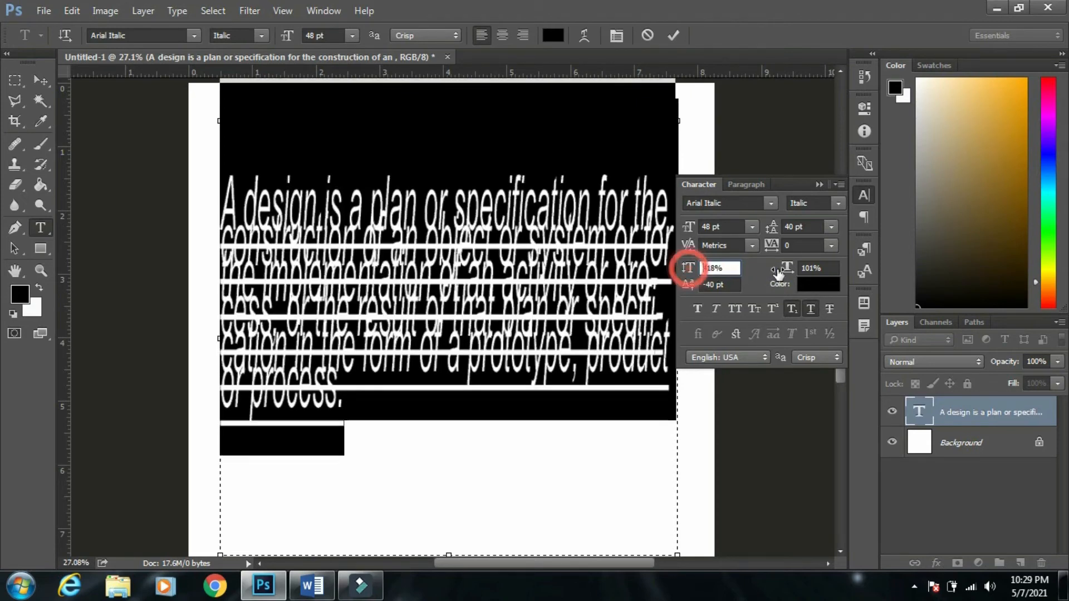
pyautogui.moveTo(690, 270); pyautogui.dragTo(753, 271)
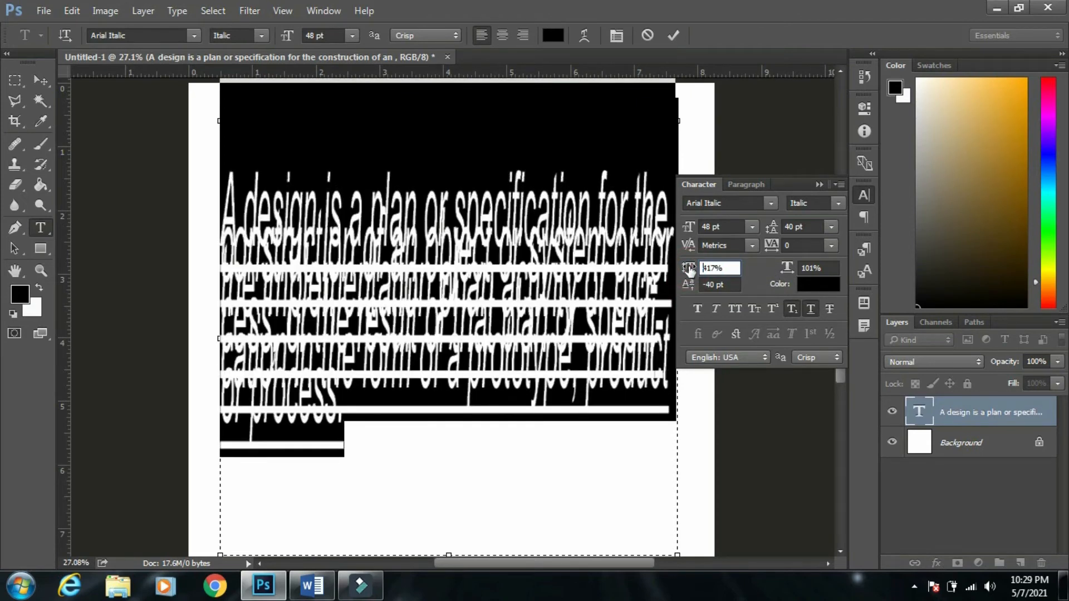
pyautogui.moveTo(689, 269); pyautogui.dragTo(761, 273)
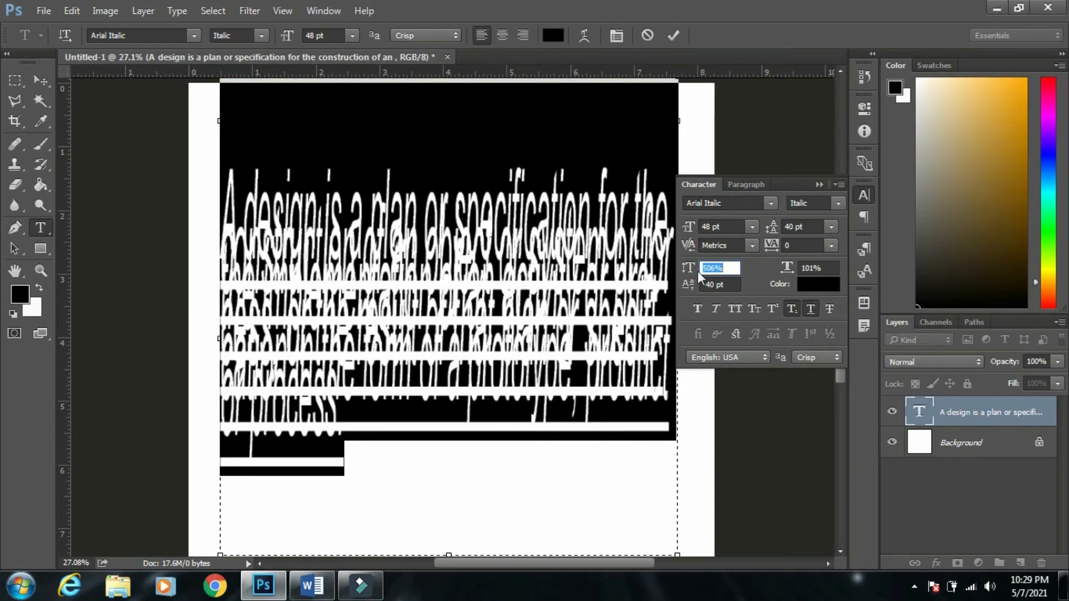
pyautogui.moveTo(689, 268); pyautogui.dragTo(643, 260)
pyautogui.write('100')
pyautogui.press('Return')
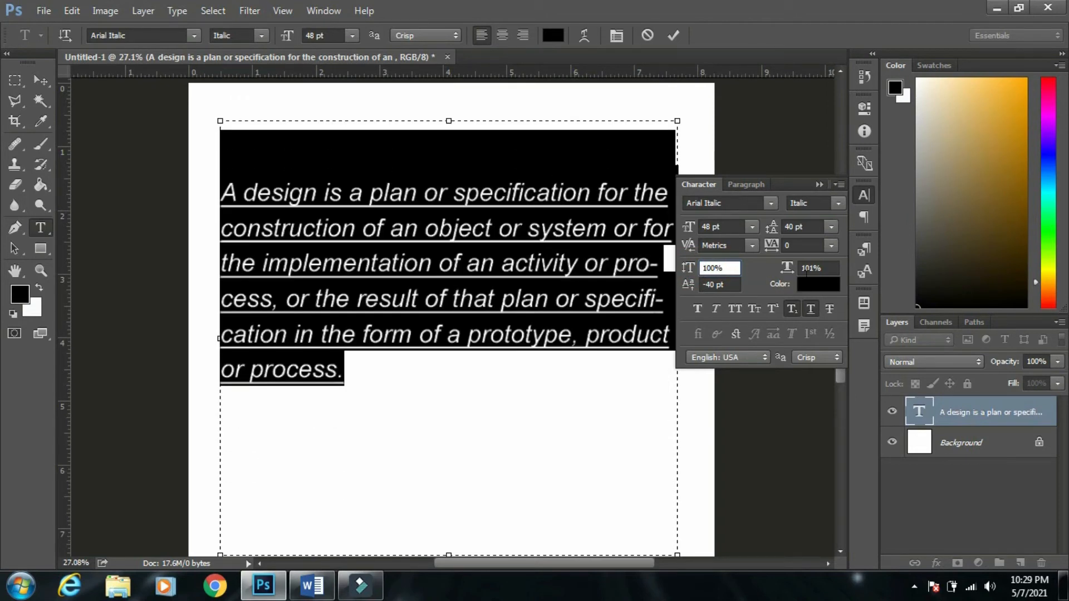
# Try horizontal scales of about 192% and 344% on the paragraph, then set it to 100% and commit the text.
pyautogui.moveTo(786, 268); pyautogui.dragTo(857, 271)
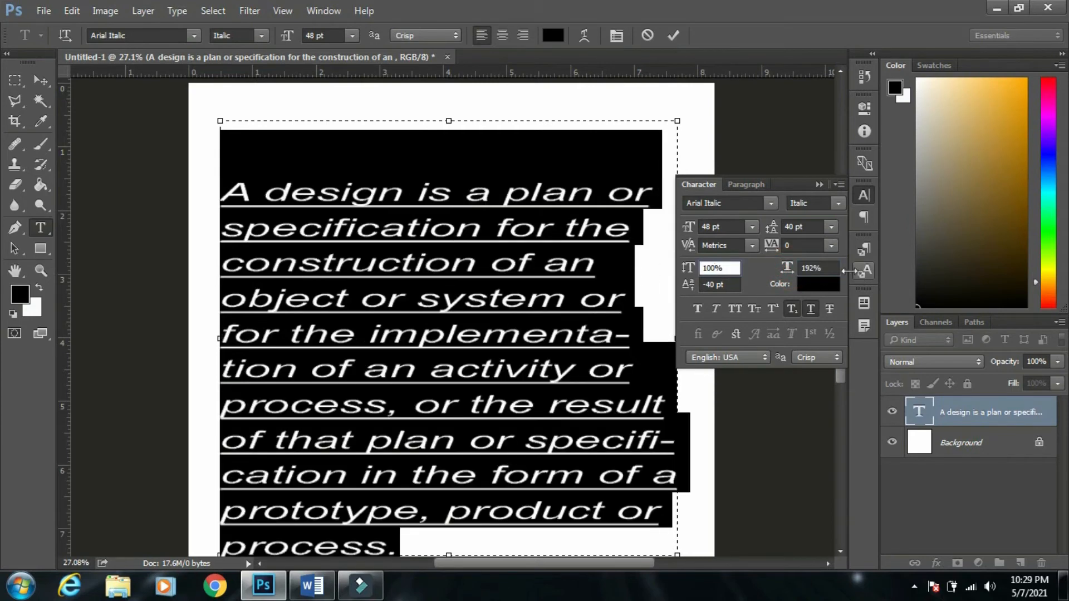
pyautogui.moveTo(787, 268); pyautogui.dragTo(860, 268)
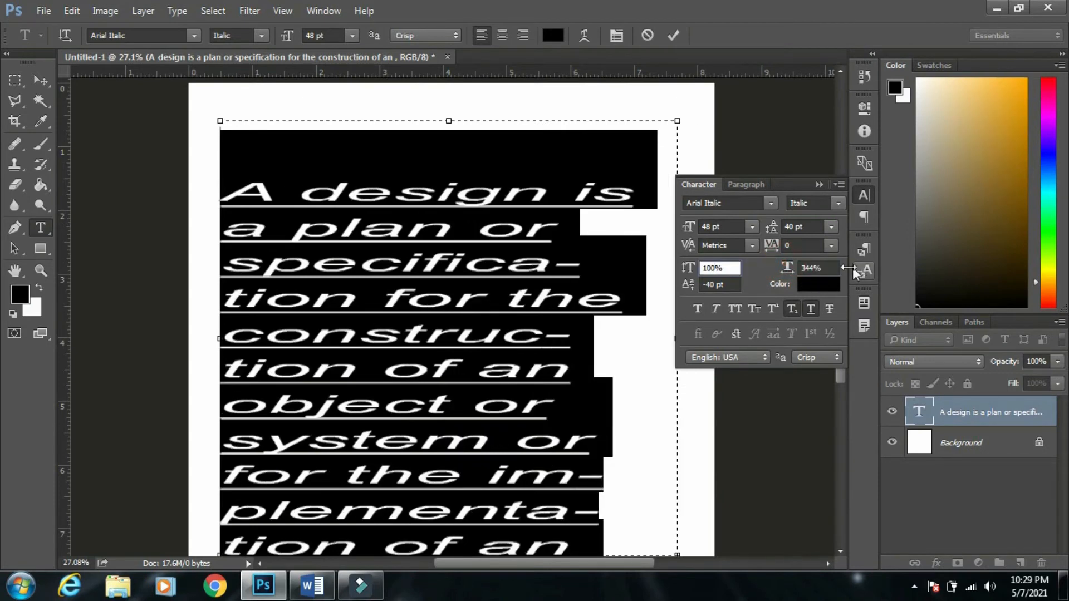
pyautogui.doubleClick(810, 268)
pyautogui.write('100')
pyautogui.press('Return')
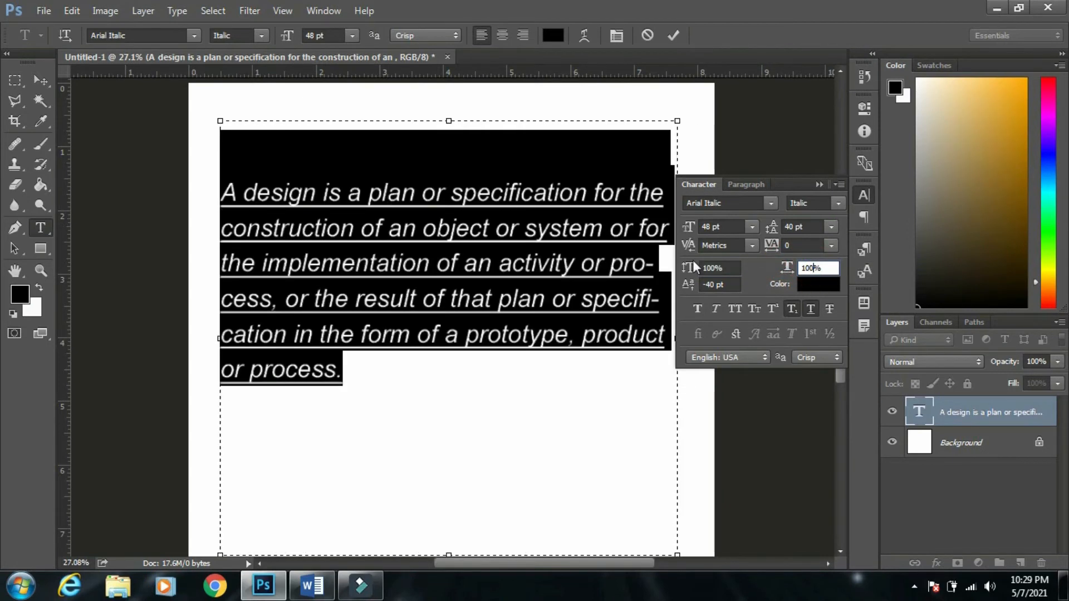
pyautogui.click(45, 79)
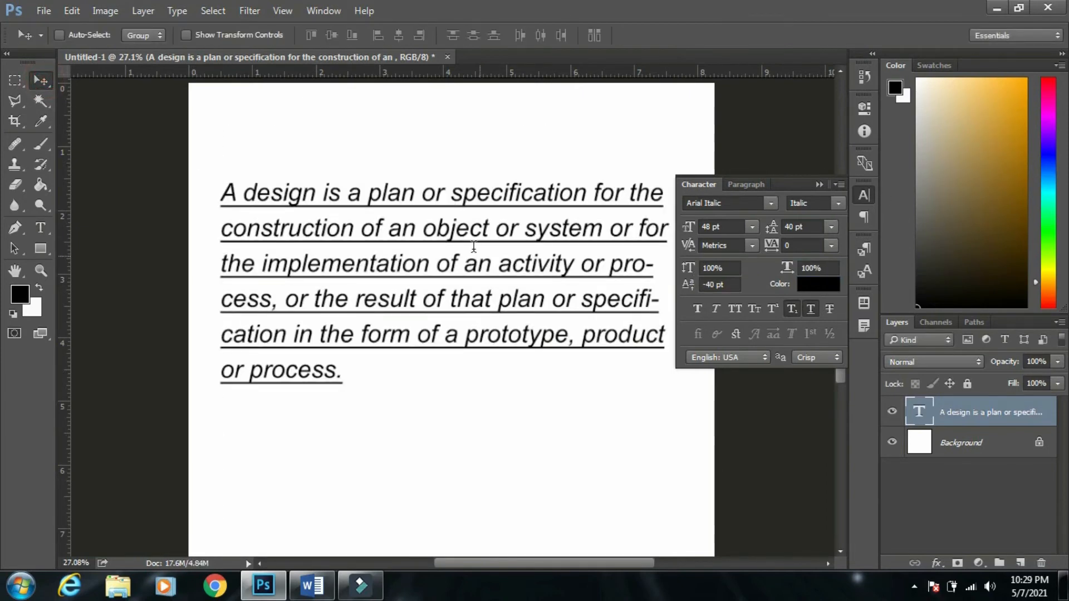
# Select all of the paragraph's text and apply Faux Bold and Faux Italic.
pyautogui.doubleClick(461, 239)
pyautogui.hotkey('ctrl', 'a')
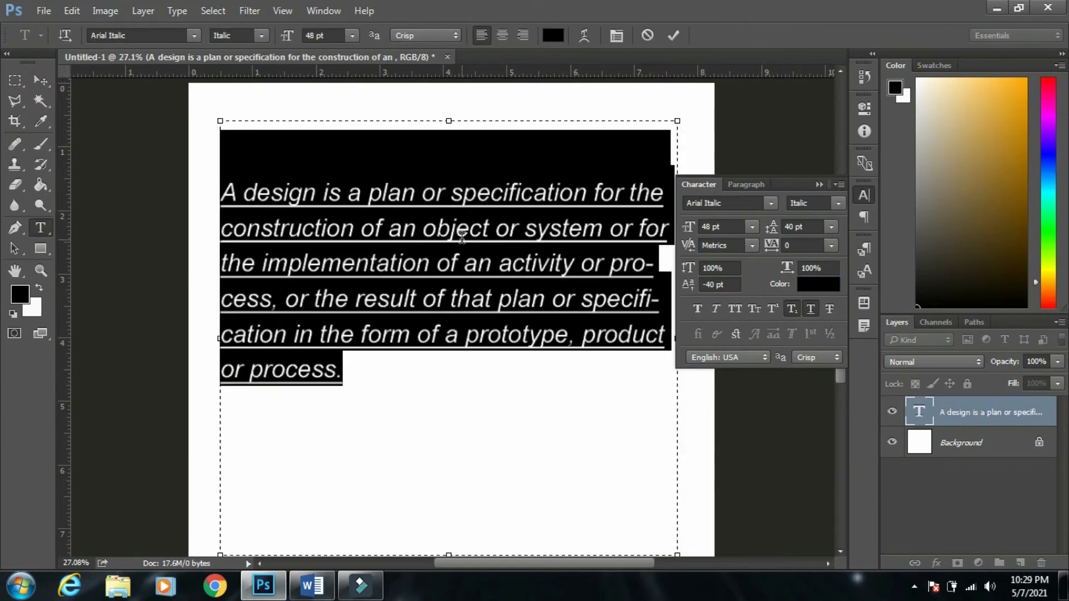
pyautogui.click(696, 309)
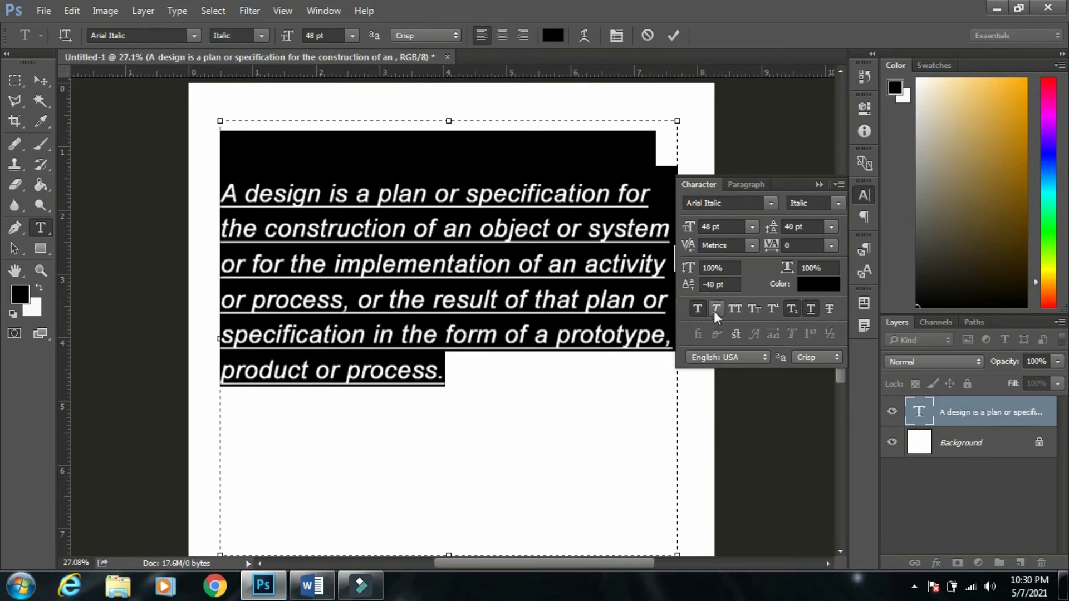
pyautogui.click(715, 314)
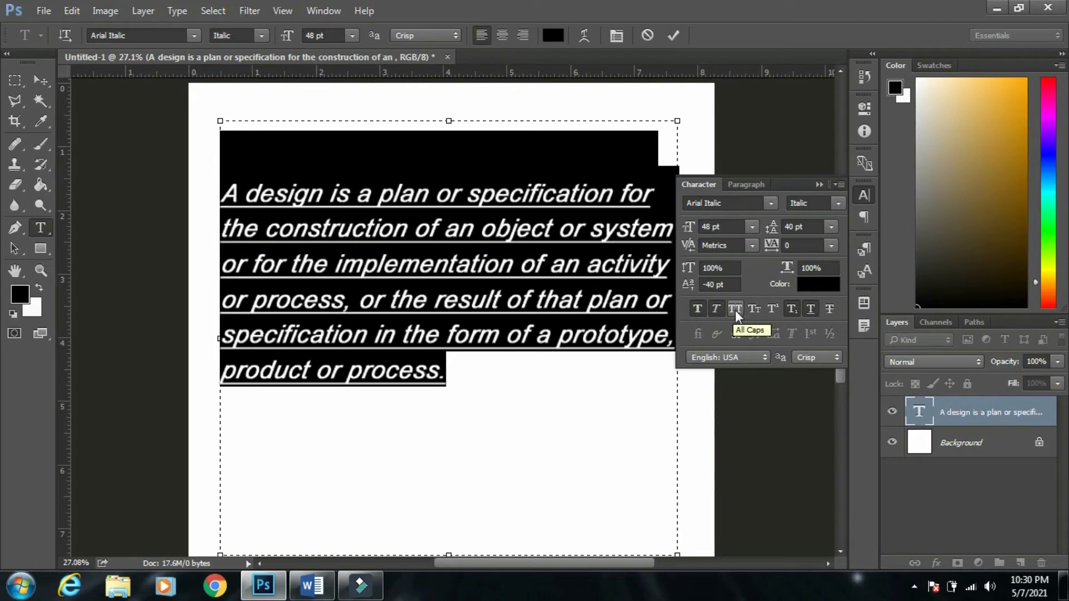
# Replace all of the paragraph's text with the word "photoshop".
pyautogui.press('Escape')
pyautogui.click(490, 284)
pyautogui.hotkey('ctrl', 'a')
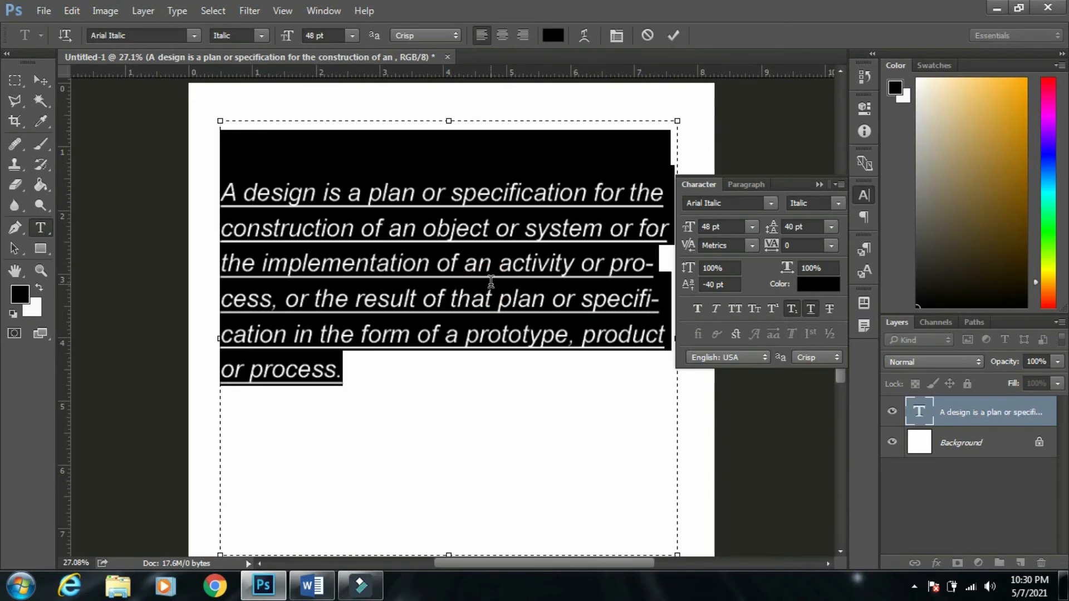
pyautogui.write('P')
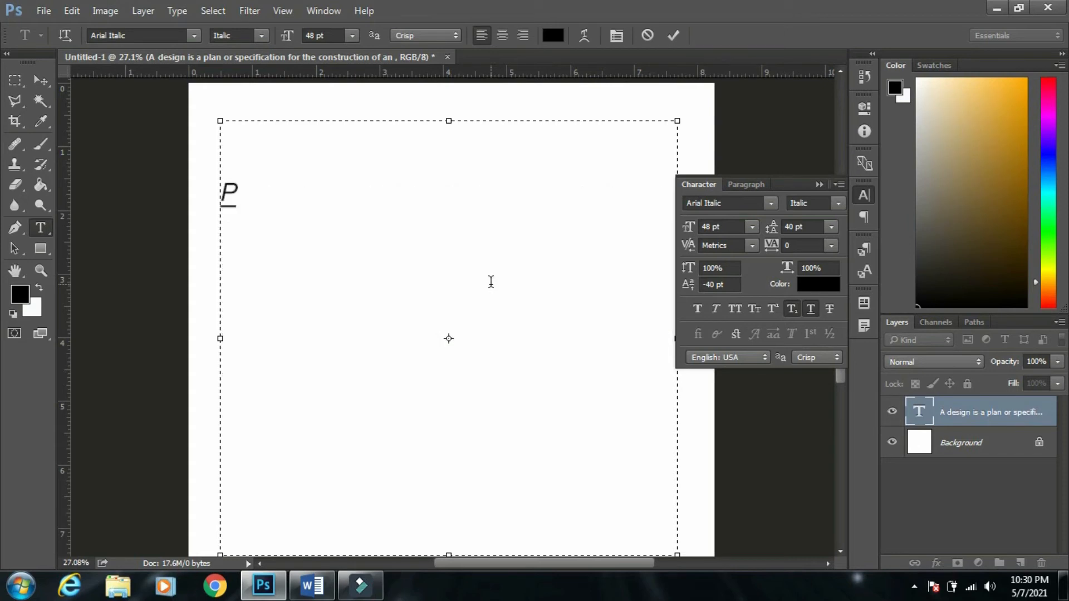
pyautogui.press('BackSpace')
pyautogui.write('photoshop')
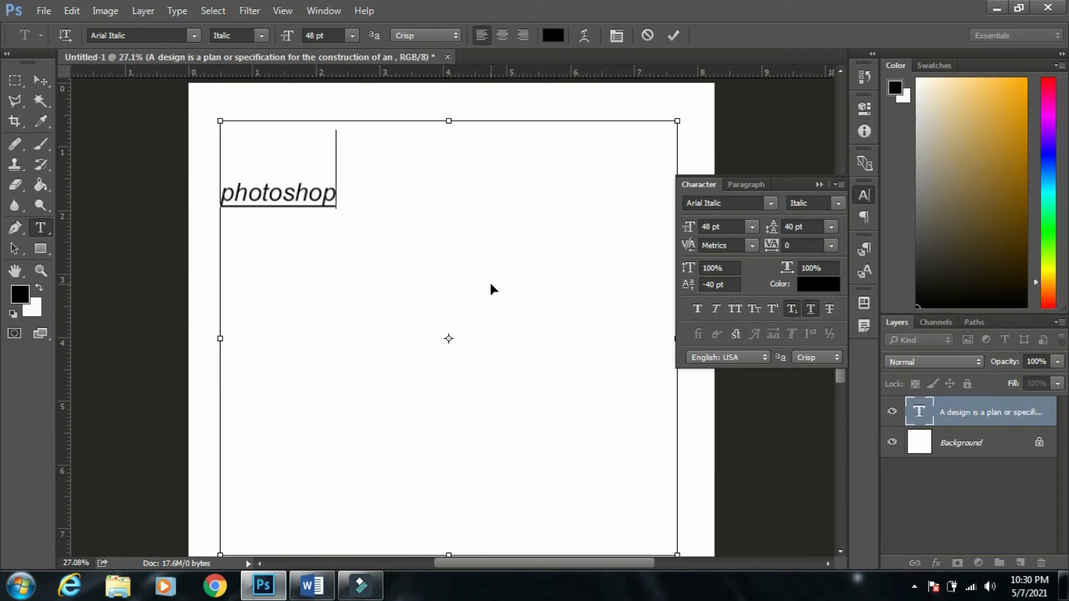
# Select the word "photoshop", try All Caps on it, then turn that off and apply Small Caps.
pyautogui.hotkey('ctrl', 'a')
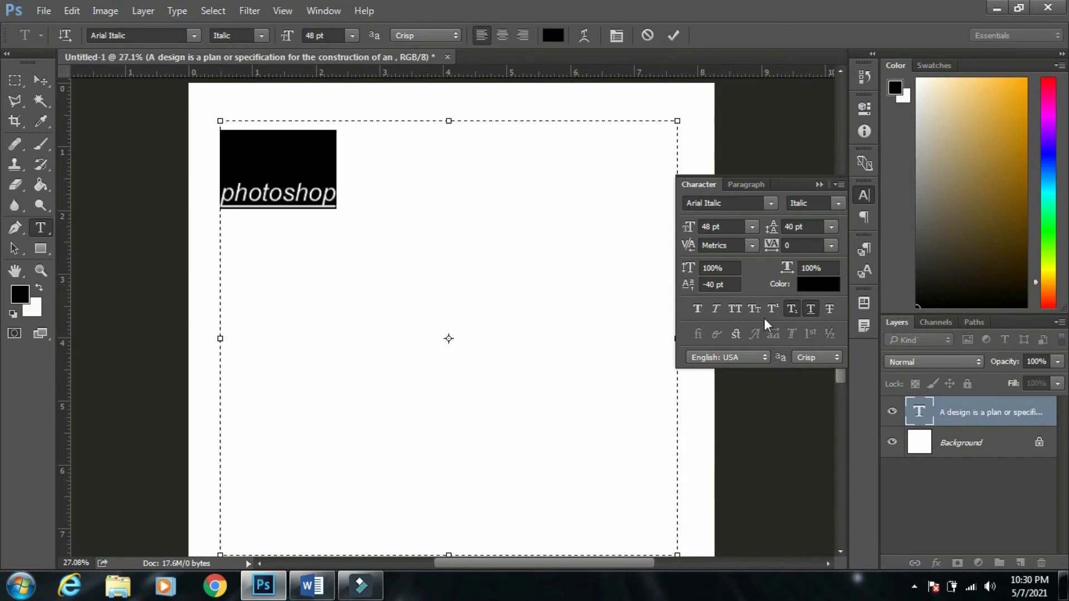
pyautogui.click(736, 308)
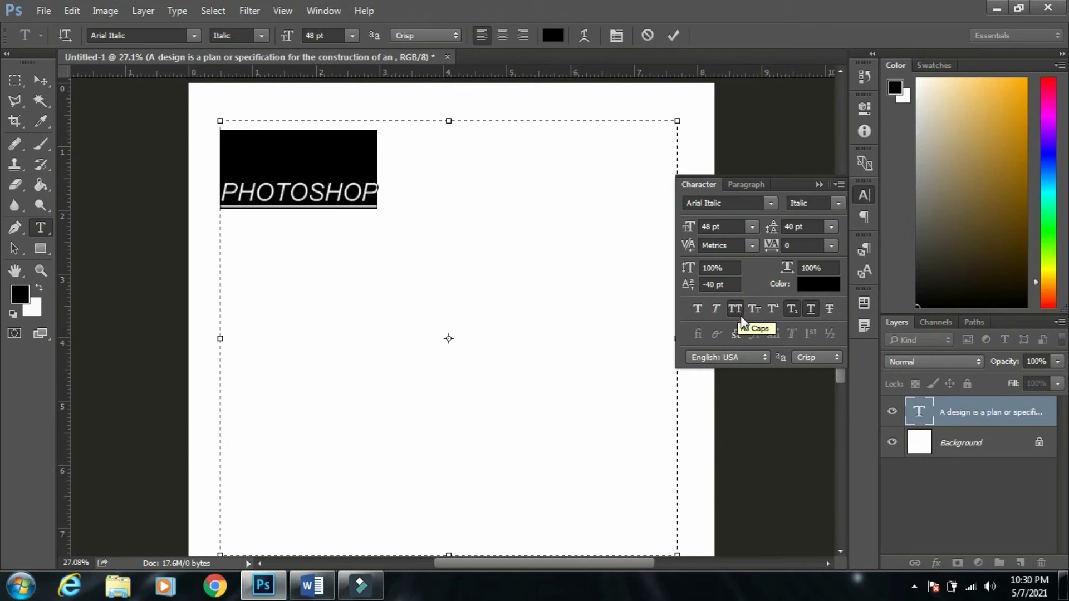
pyautogui.click(737, 309)
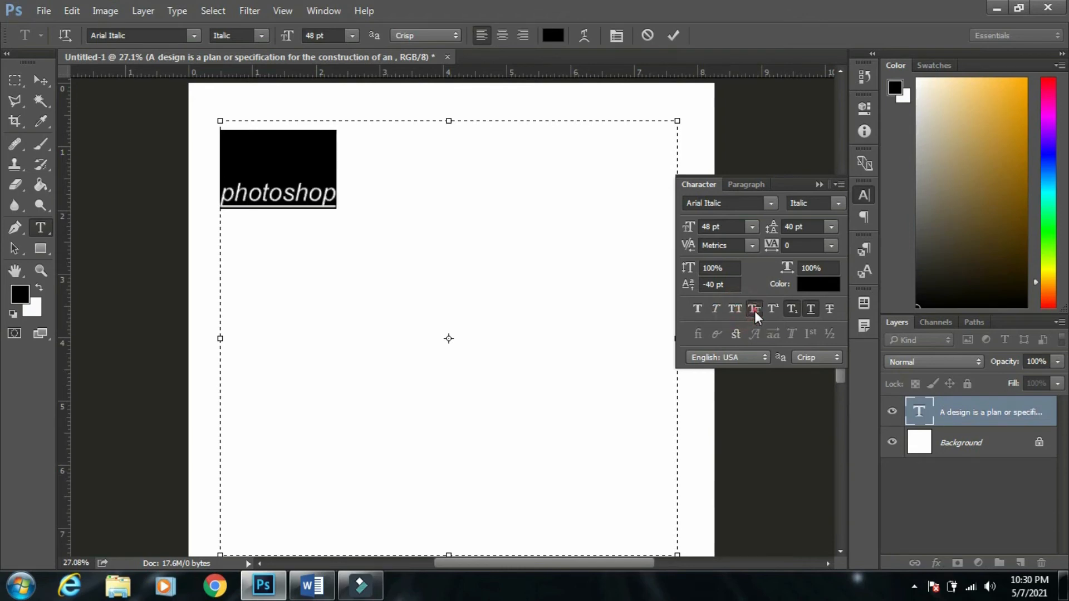
pyautogui.click(754, 311)
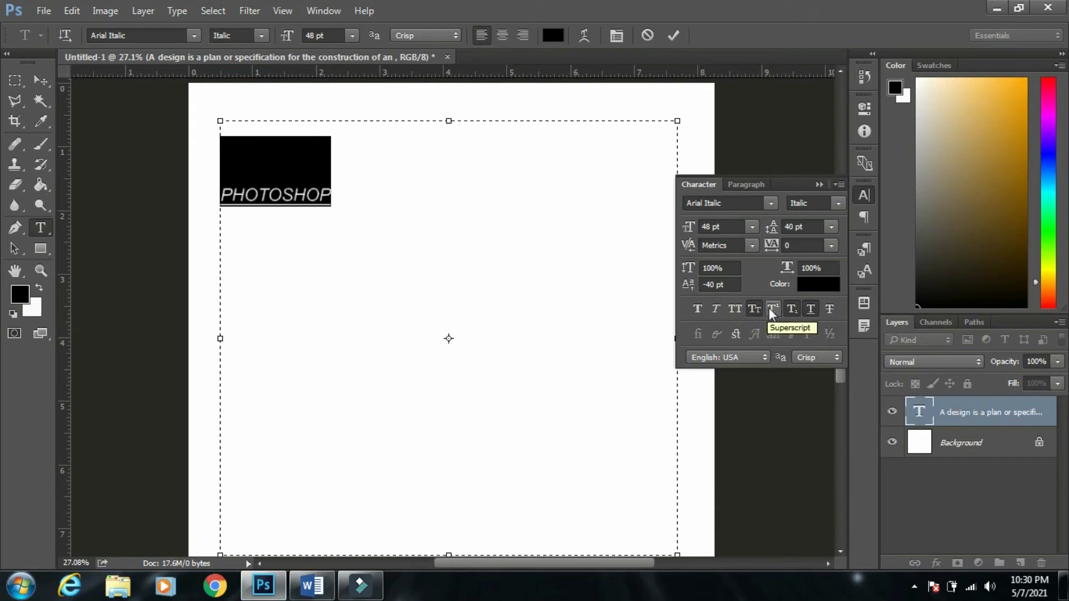
# Apply Superscript to the selected word, turn off Small Caps, and change the Superscript to Subscript.
pyautogui.click(770, 310)
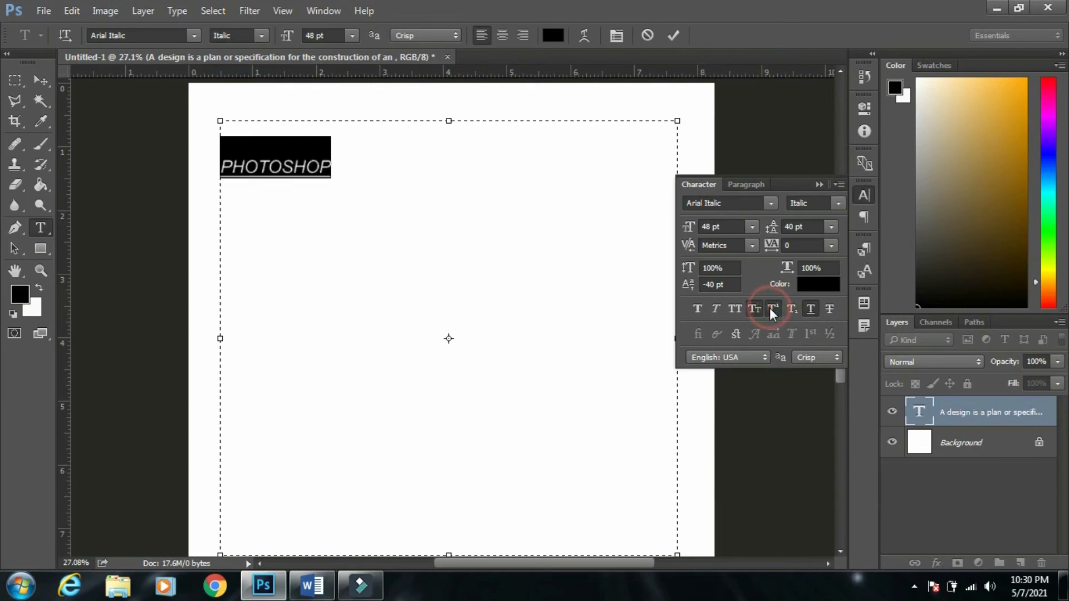
pyautogui.click(755, 308)
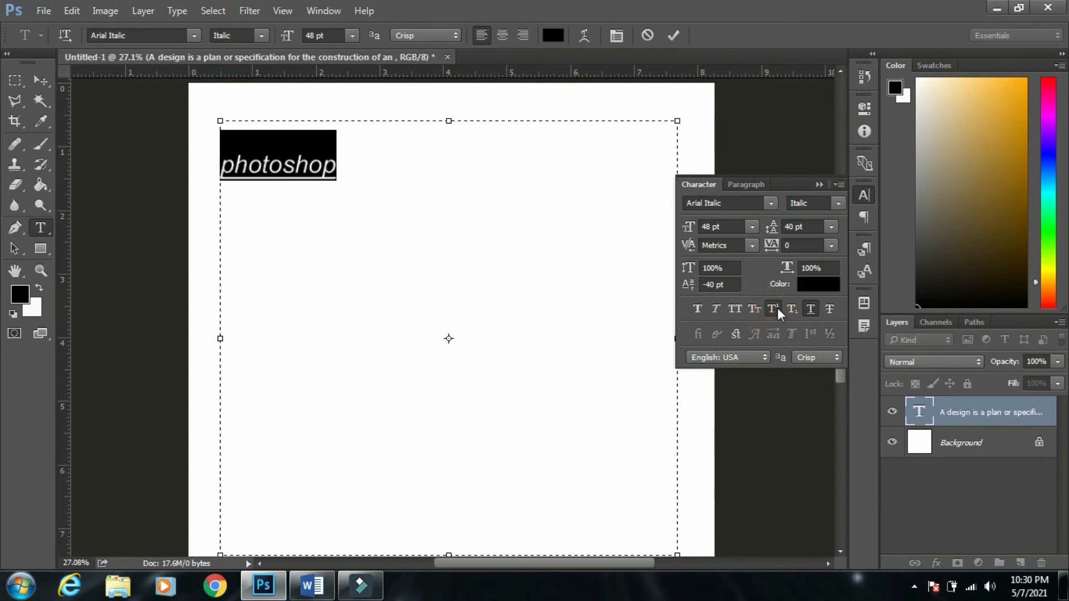
pyautogui.click(791, 309)
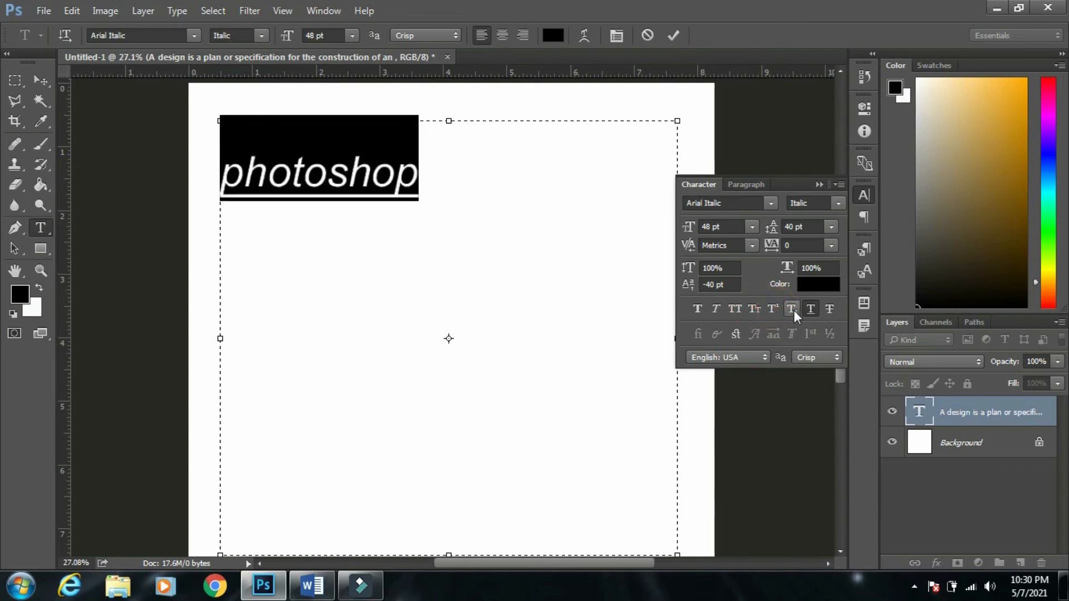
pyautogui.click(794, 313)
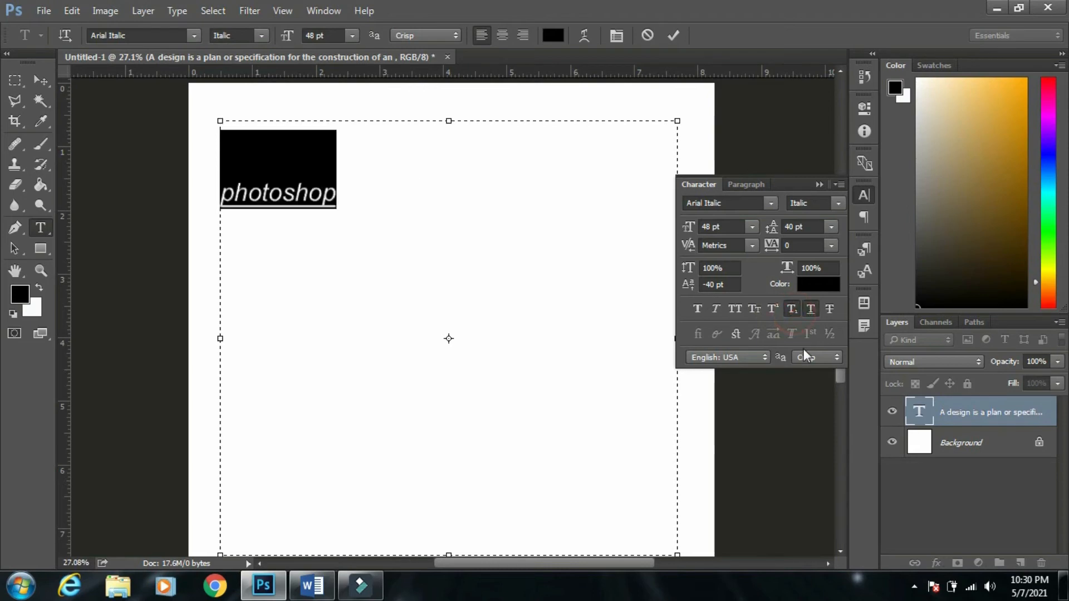
# Turn off Subscript and Underline for the selected word and apply Strikethrough.
pyautogui.click(811, 309)
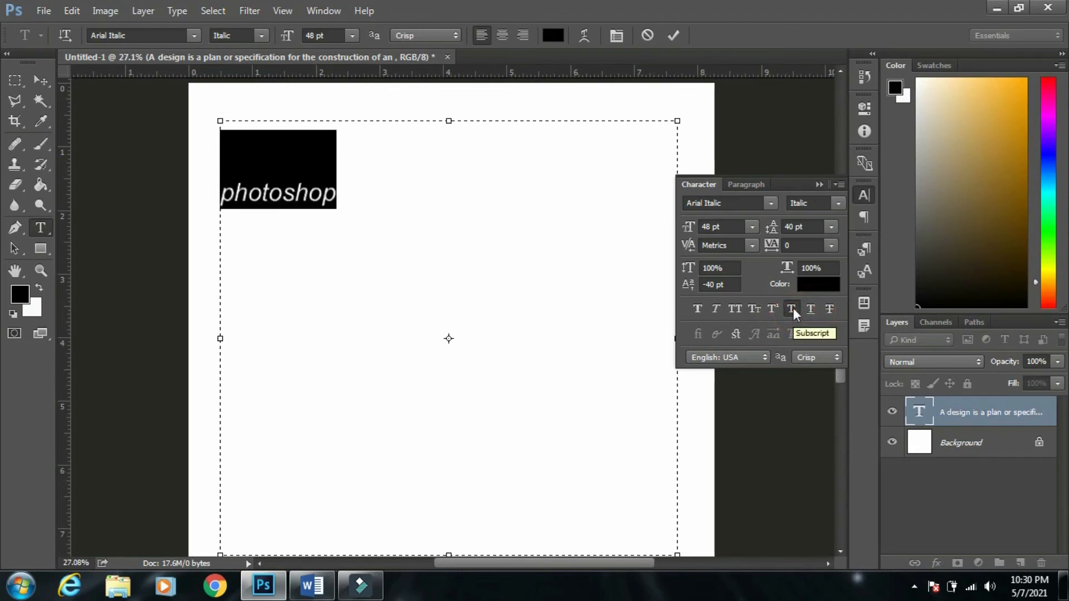
pyautogui.click(793, 309)
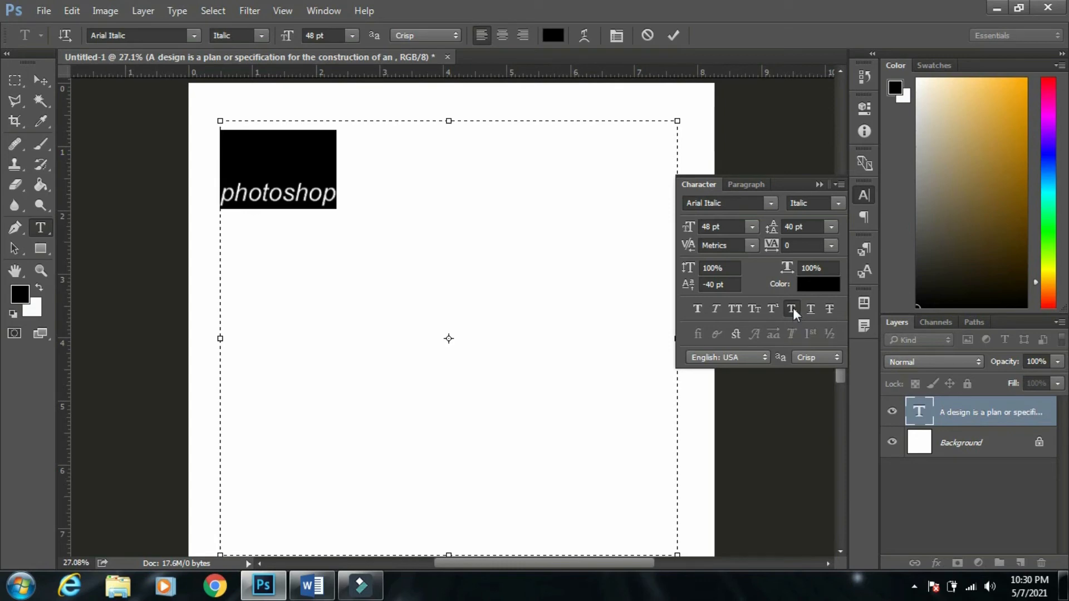
pyautogui.click(811, 310)
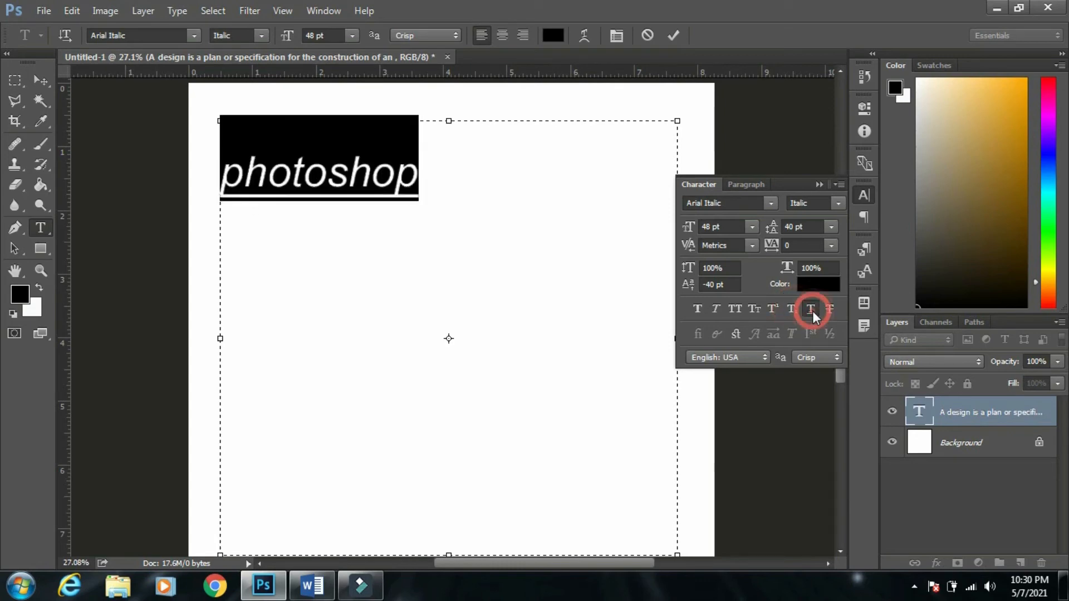
pyautogui.click(813, 311)
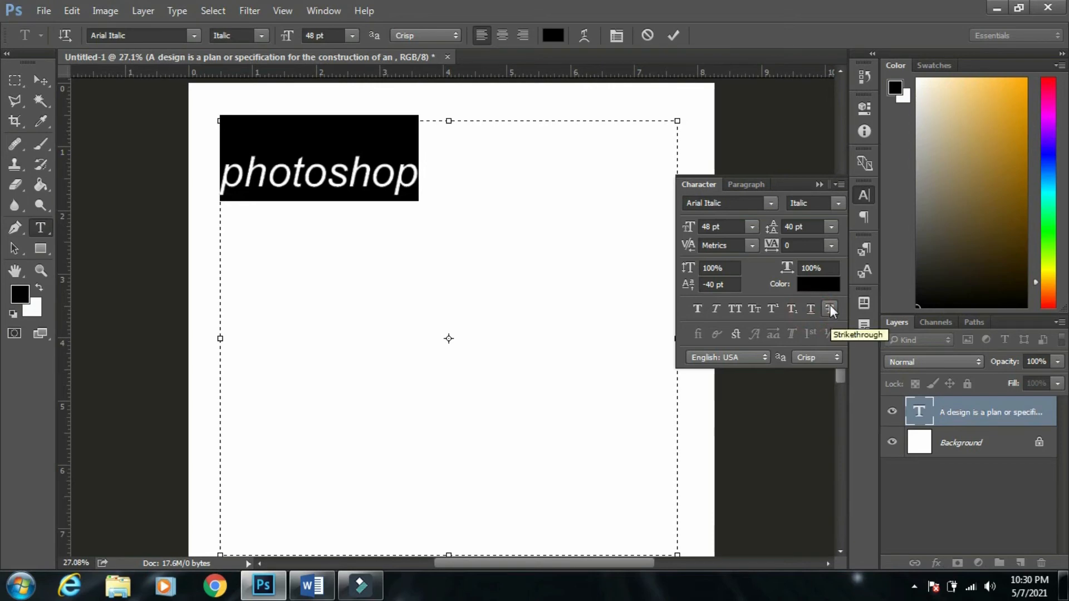
pyautogui.click(829, 309)
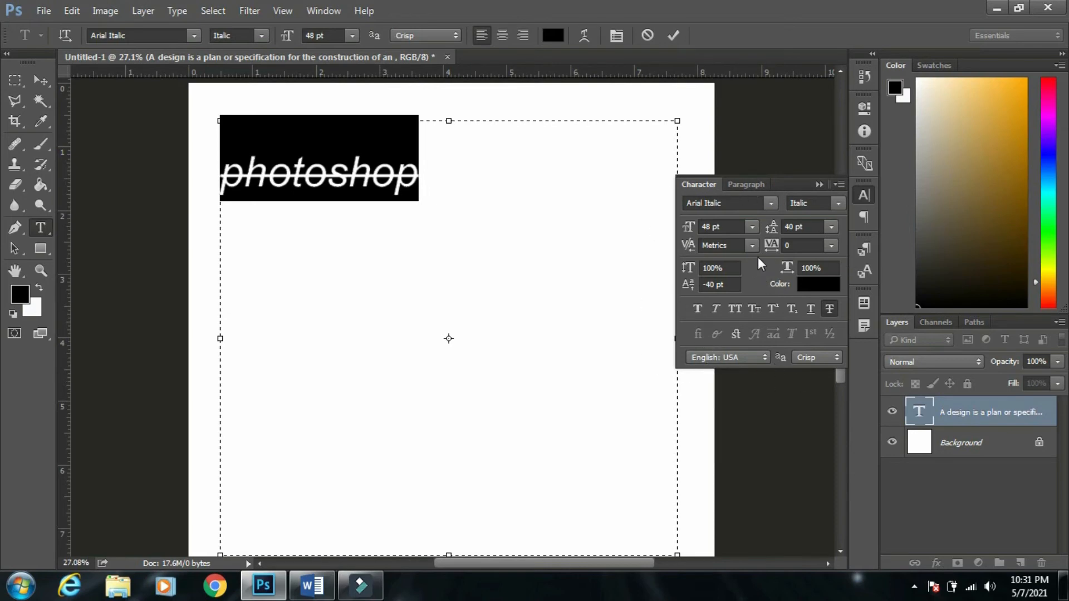
# Restore the original design paragraph, select all of its text and turn off Strikethrough.
pyautogui.click(748, 186)
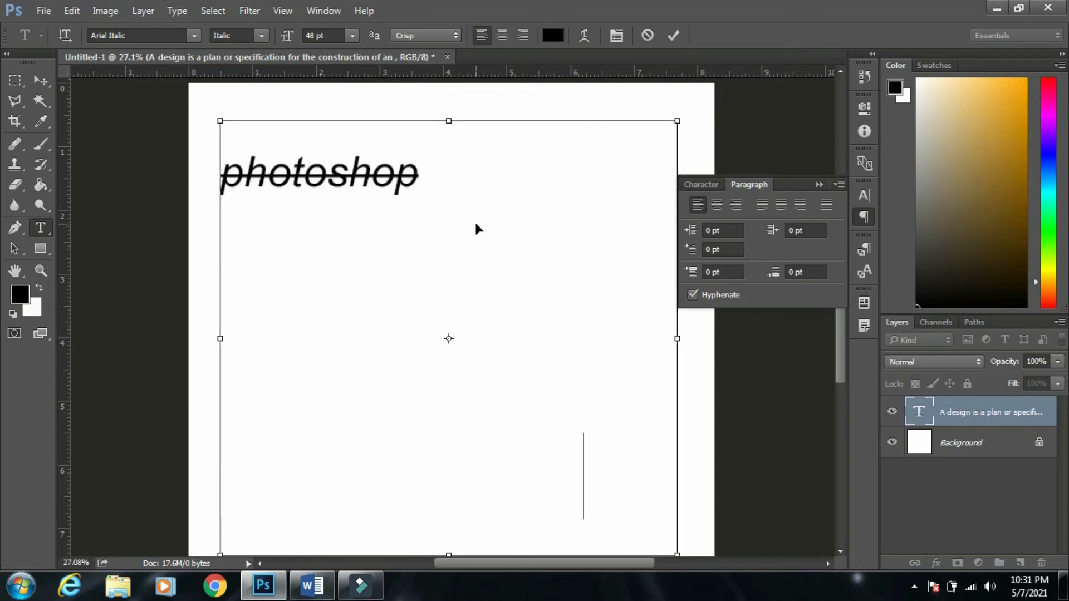
pyautogui.hotkey('ctrl', 'a')
pyautogui.click(700, 185)
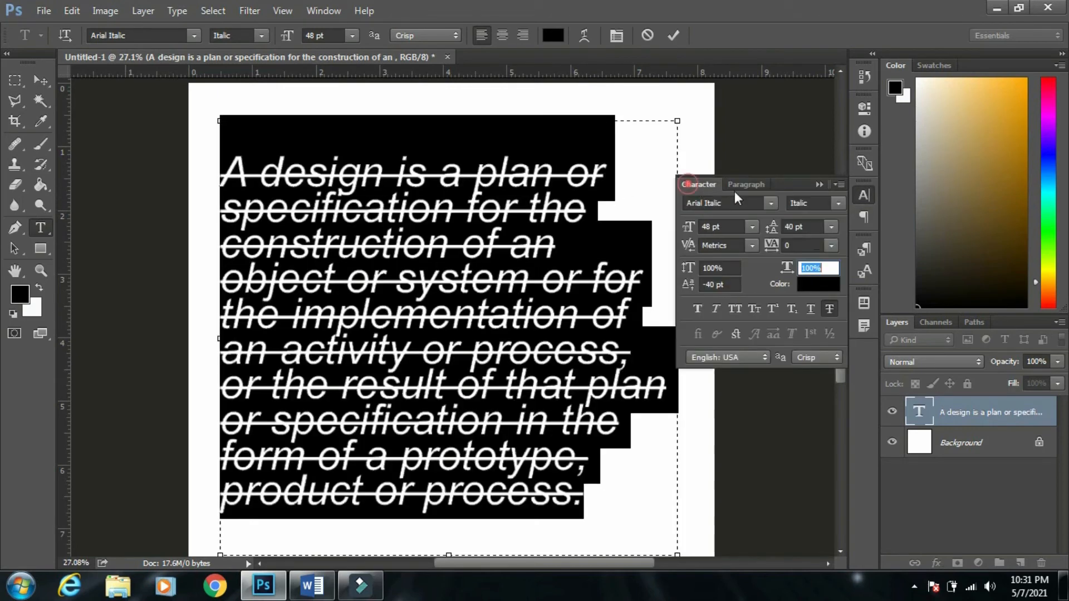
pyautogui.click(830, 309)
# Try center, right, justify last left and justify last centered alignment on the paragraph, then return it to left alignment.
pyautogui.click(752, 185)
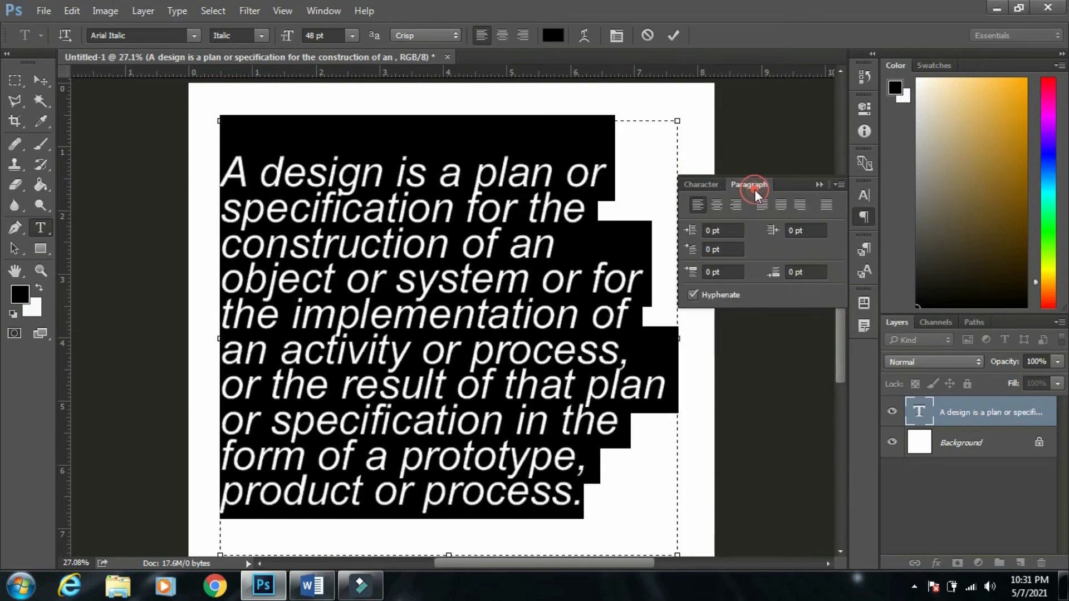
pyautogui.click(717, 206)
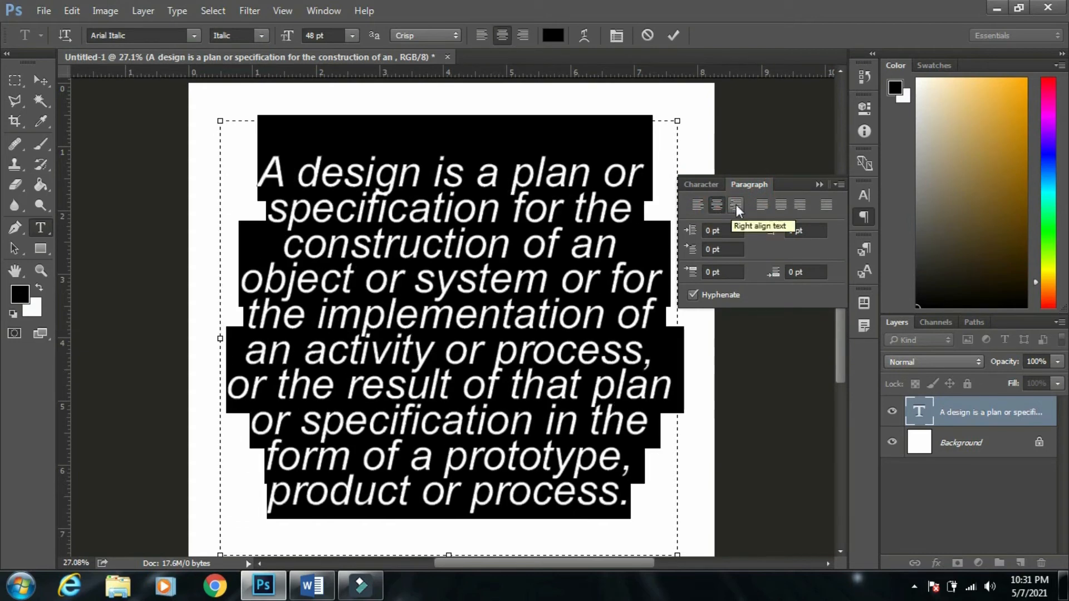
pyautogui.click(736, 205)
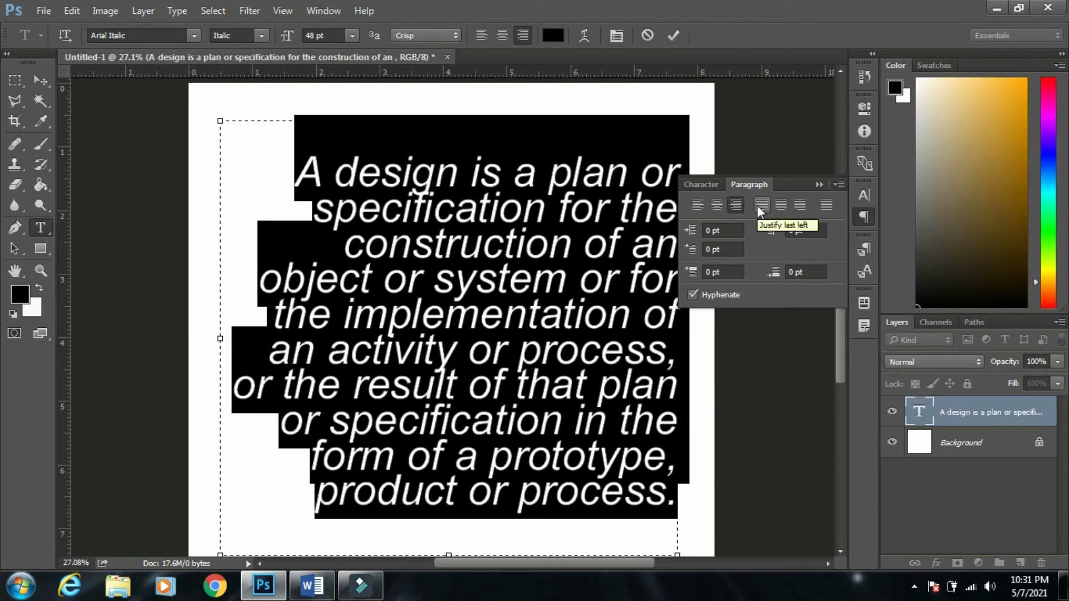
pyautogui.click(760, 206)
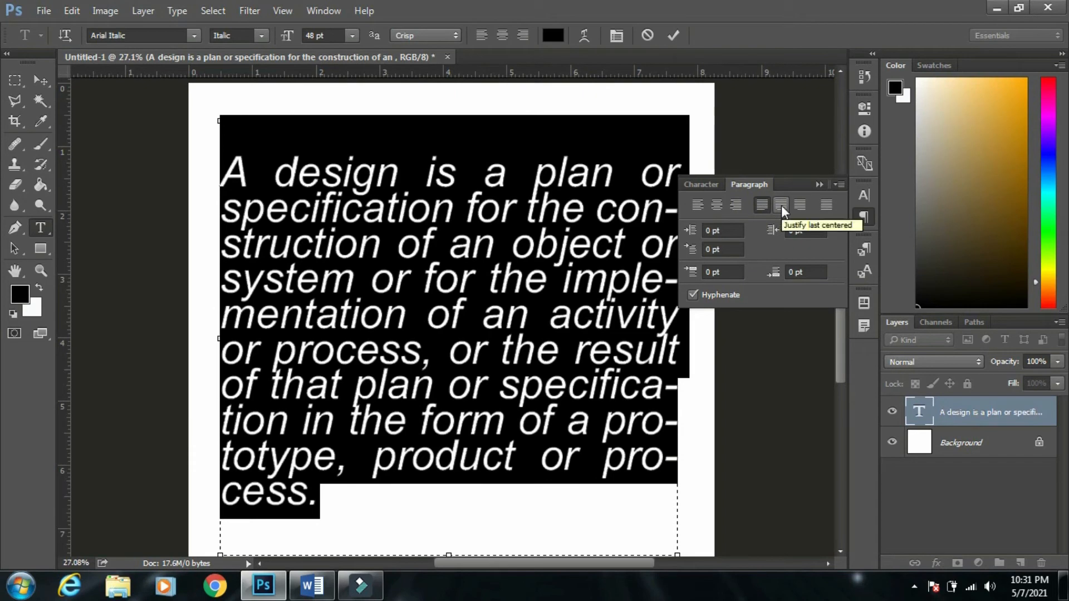
pyautogui.click(781, 205)
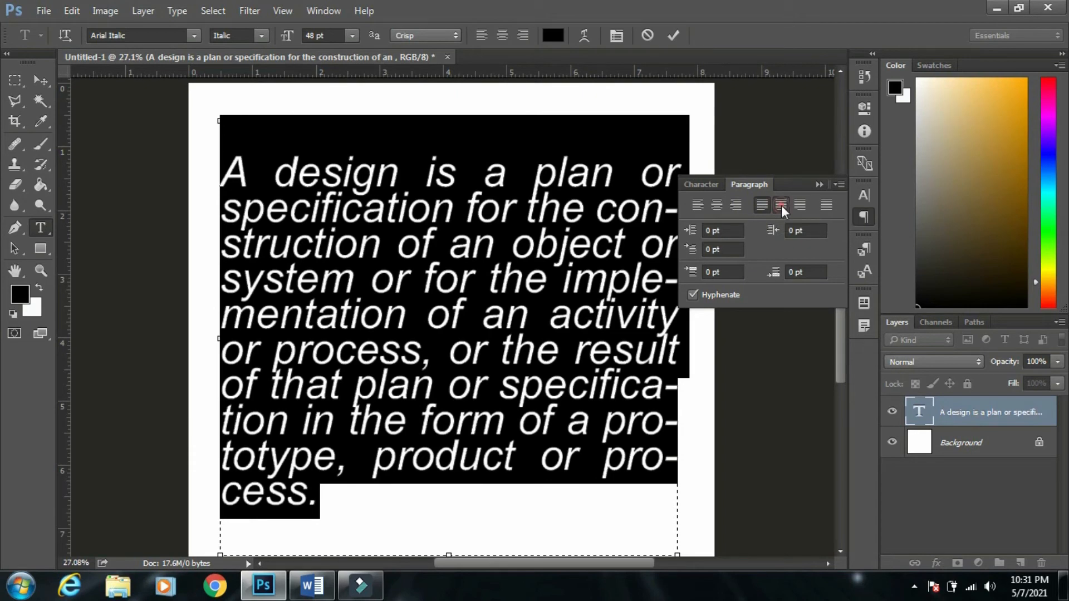
pyautogui.click(697, 205)
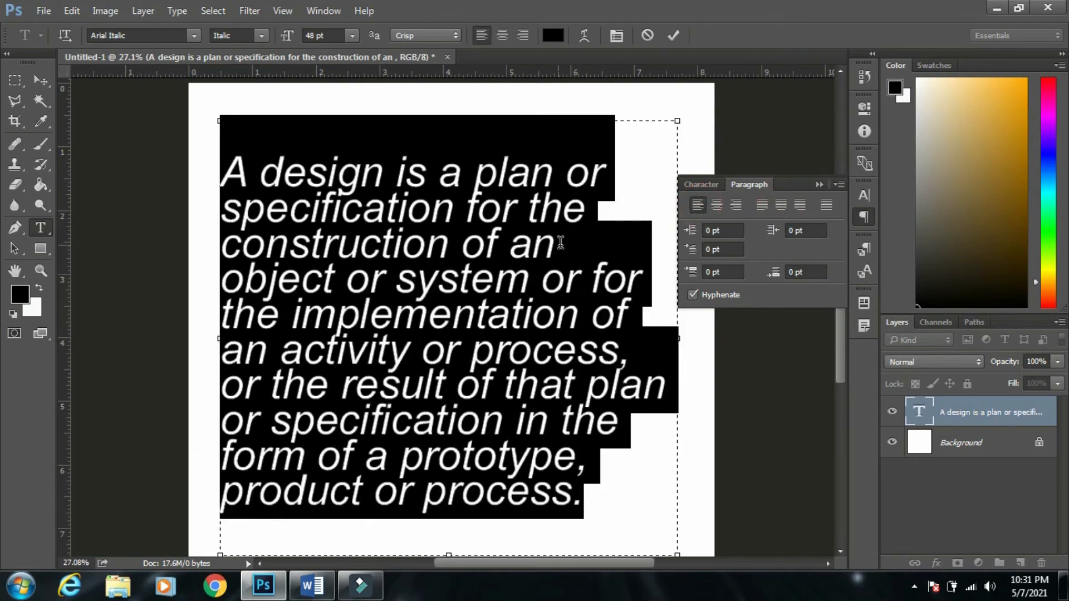
pyautogui.scroll(-3, 579, 245)
pyautogui.scroll(1, 545, 264)
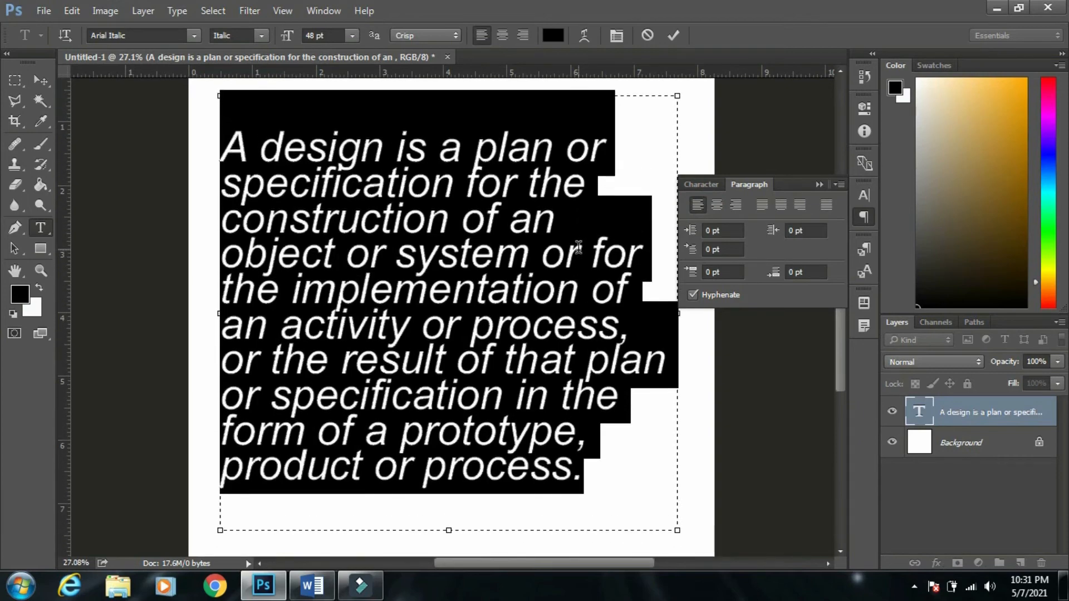
pyautogui.moveTo(514, 285); pyautogui.dragTo(500, 278)
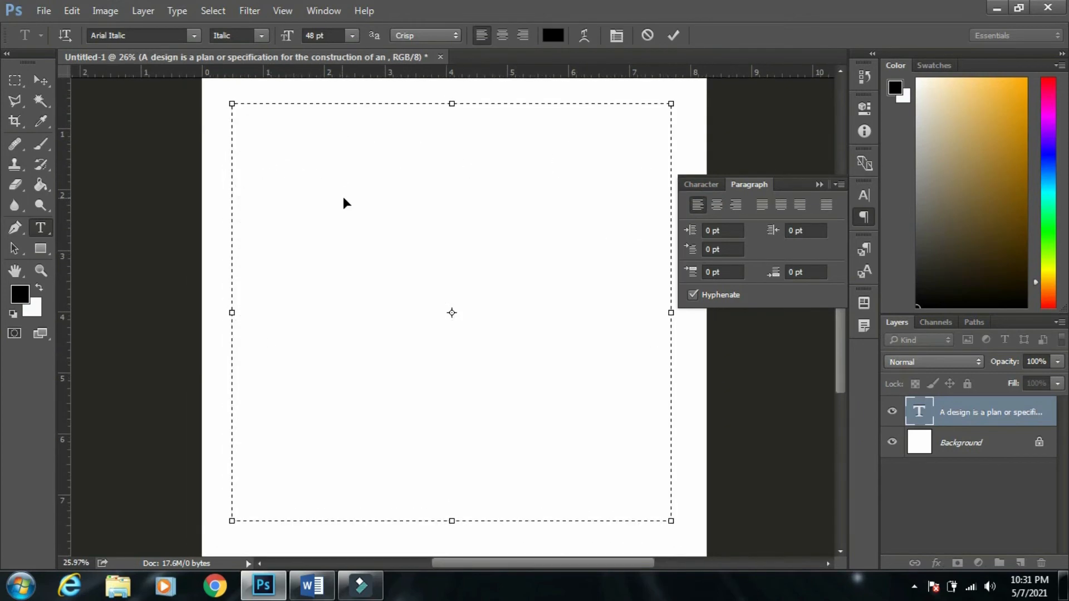
pyautogui.hotkey('ctrl', 'z')
pyautogui.hotkey('ctrl', 'z')
pyautogui.keyDown('ctrl'); pyautogui.keyDown('alt'); pyautogui.click(568, 298); pyautogui.keyUp('alt'); pyautogui.keyUp('ctrl')
pyautogui.hotkey('ctrl', 'z')
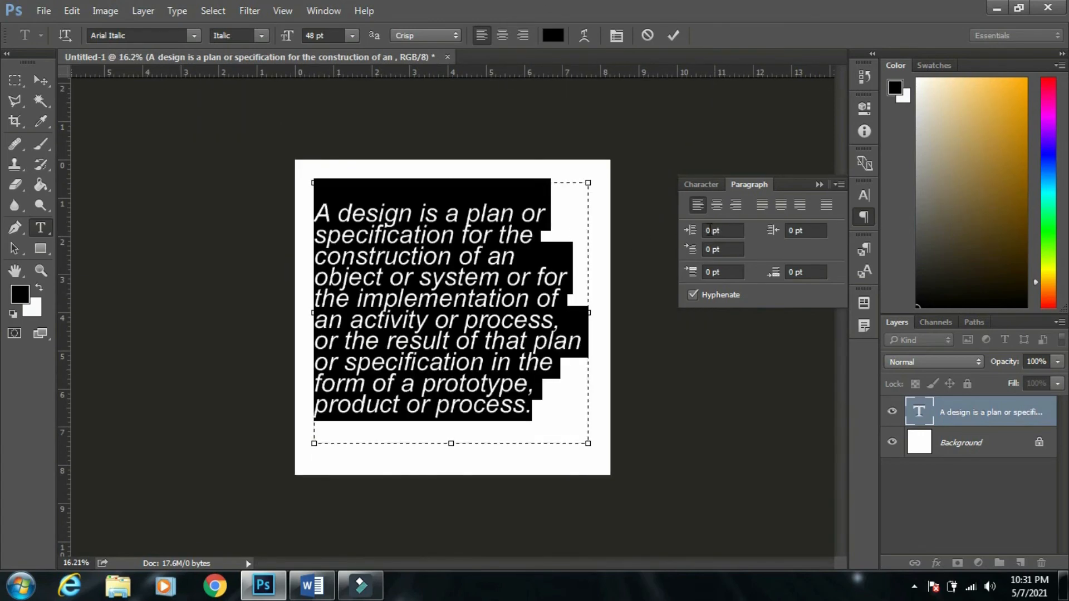
# Try a left margin indent of 20 pt on the paragraph, then set it back to 0 pt.
pyautogui.click(710, 230)
pyautogui.doubleClick(711, 230)
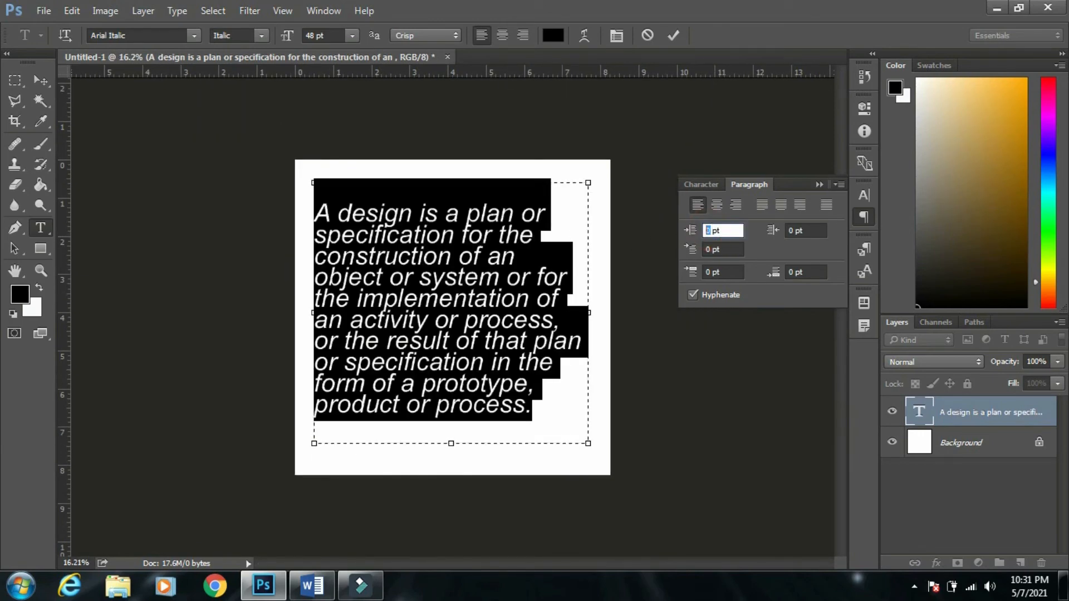
pyautogui.write('20')
pyautogui.press('Return')
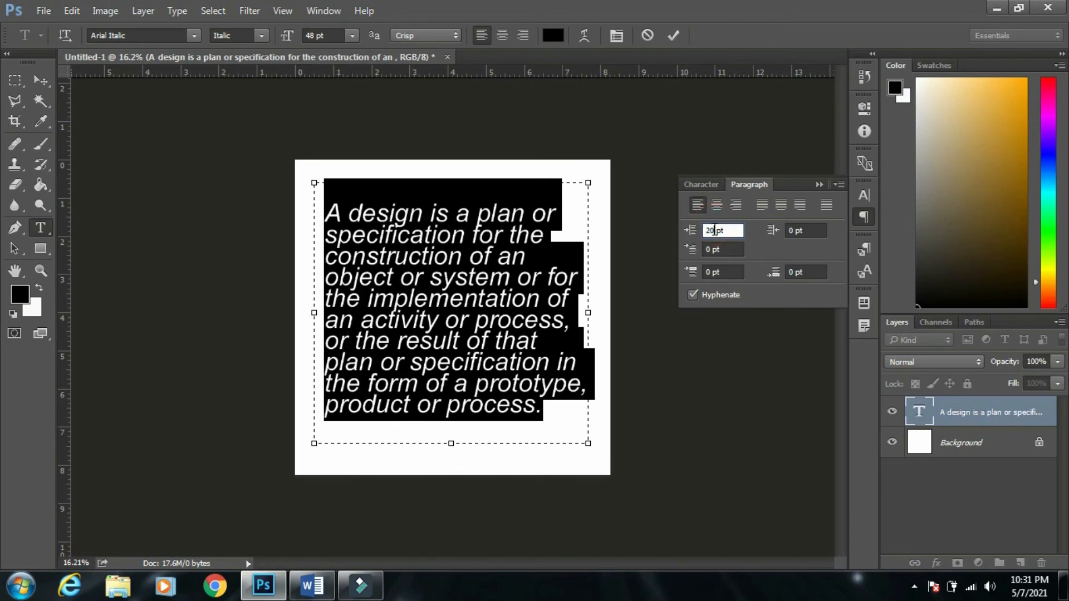
pyautogui.doubleClick(707, 230)
pyautogui.write('0')
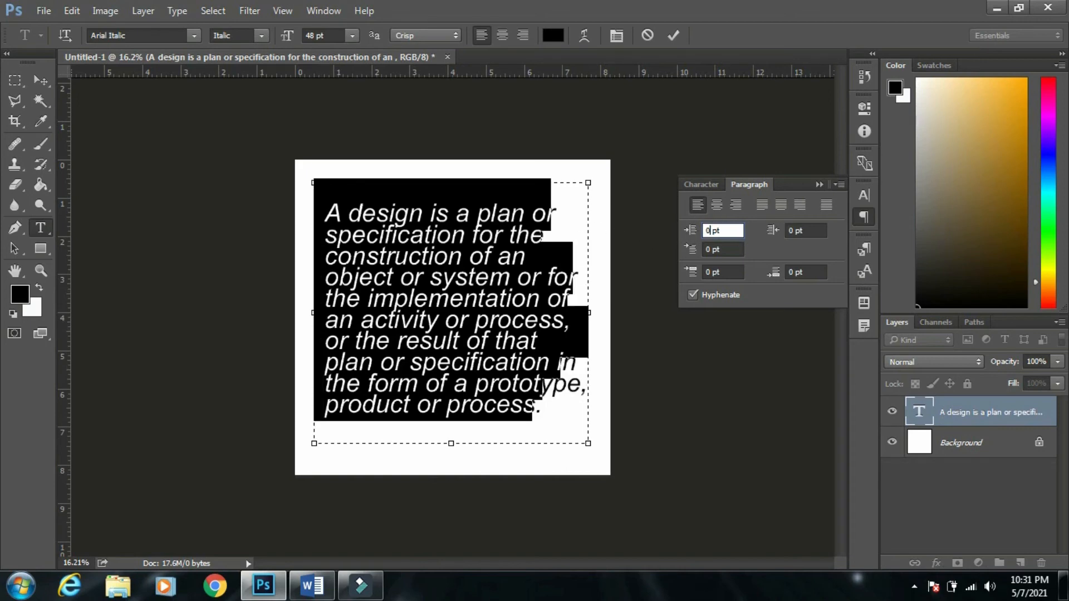
# Try a right margin indent of 20 pt on the paragraph, then set it back to 0 pt.
pyautogui.click(796, 230)
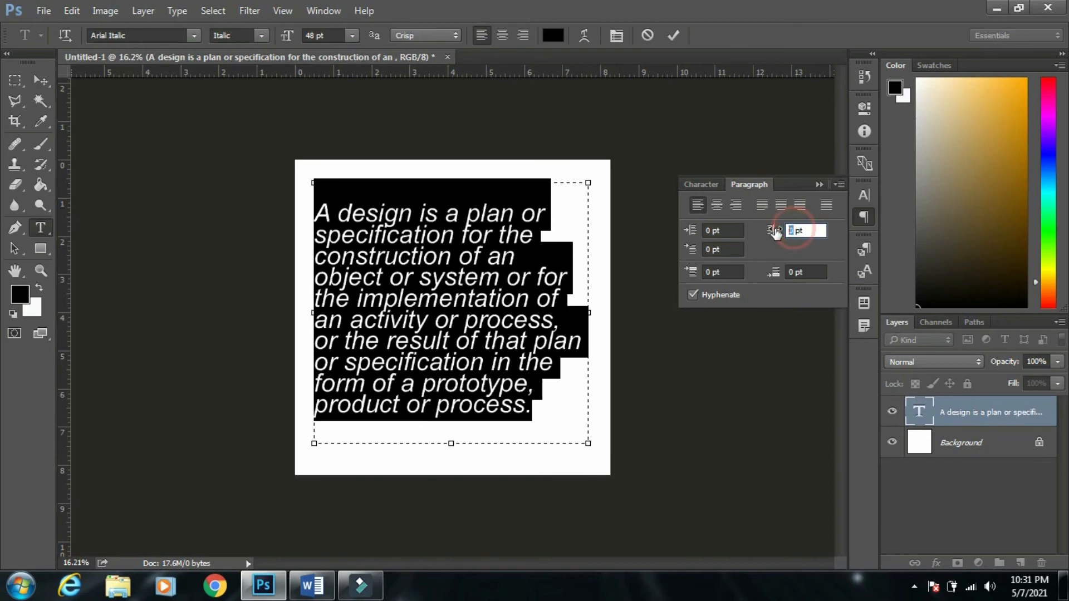
pyautogui.write('20')
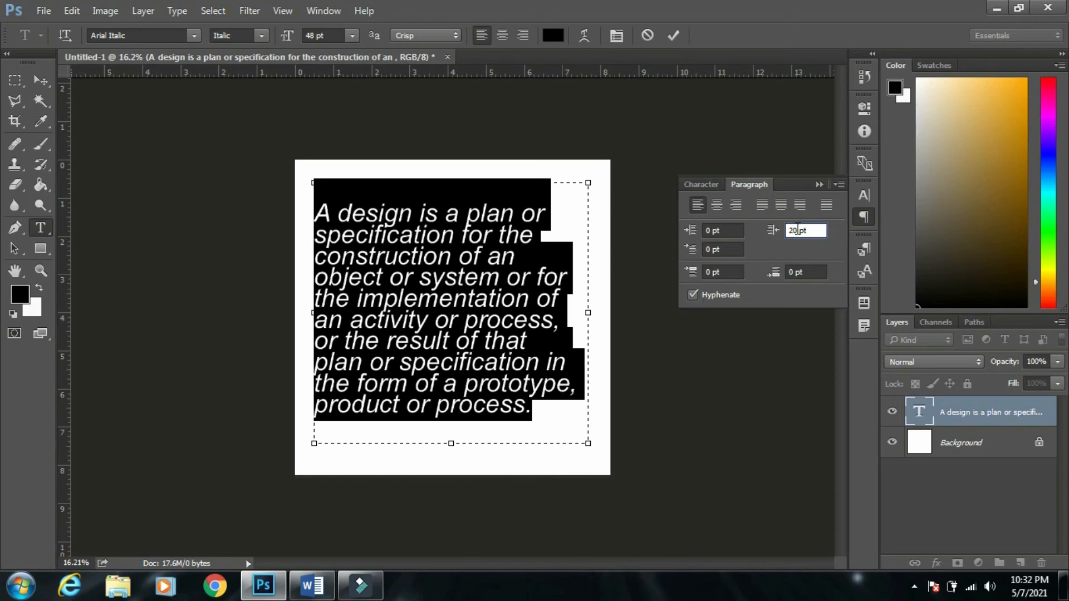
pyautogui.moveTo(800, 229); pyautogui.dragTo(750, 226)
pyautogui.write('0')
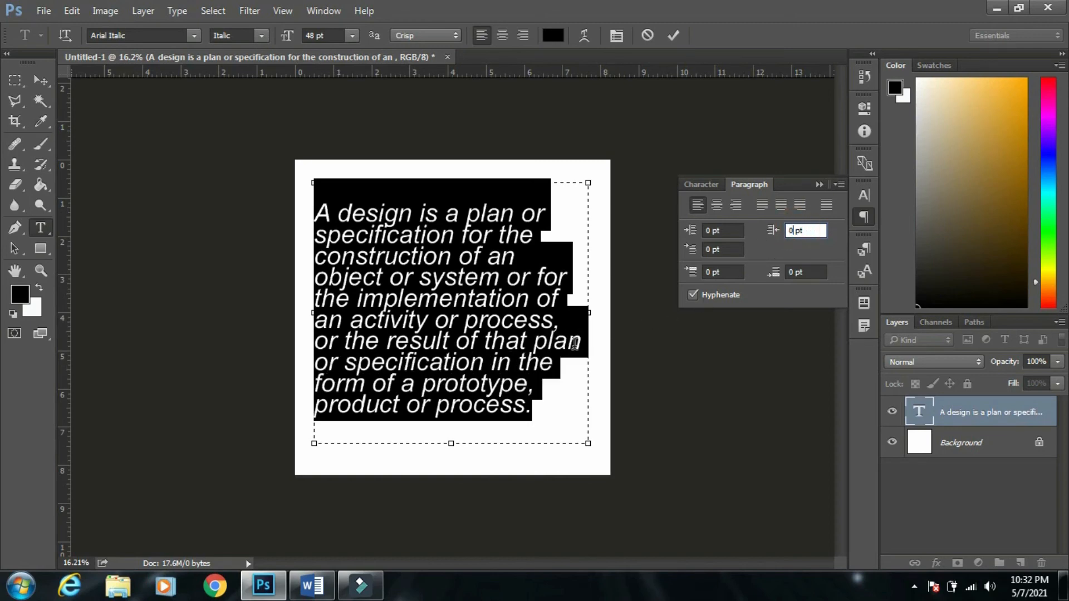
# Set the paragraph's first line indent to 200 pt.
pyautogui.click(719, 249)
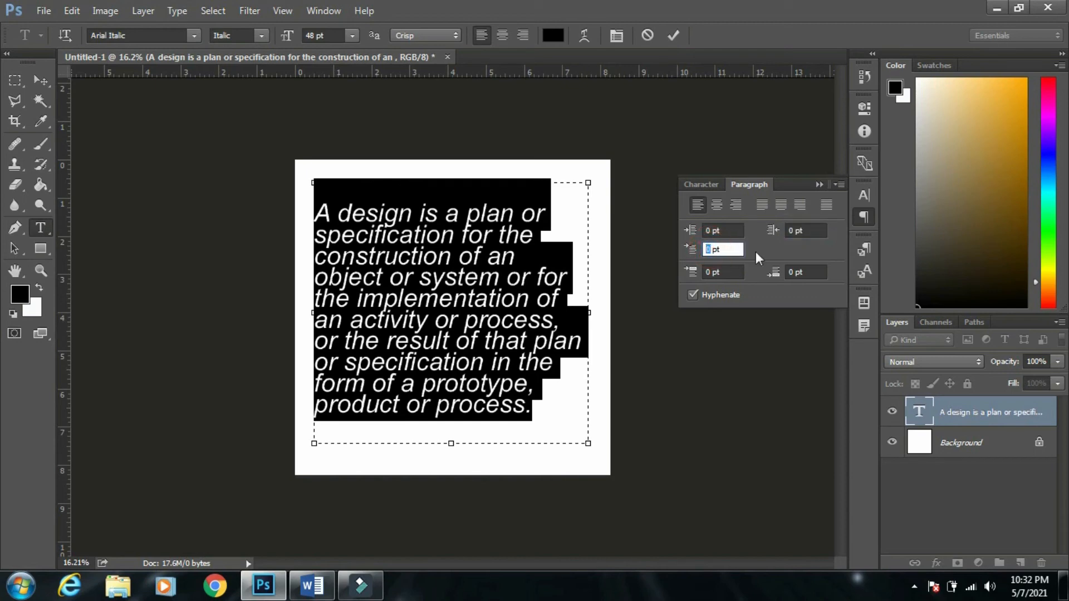
pyautogui.write('200')
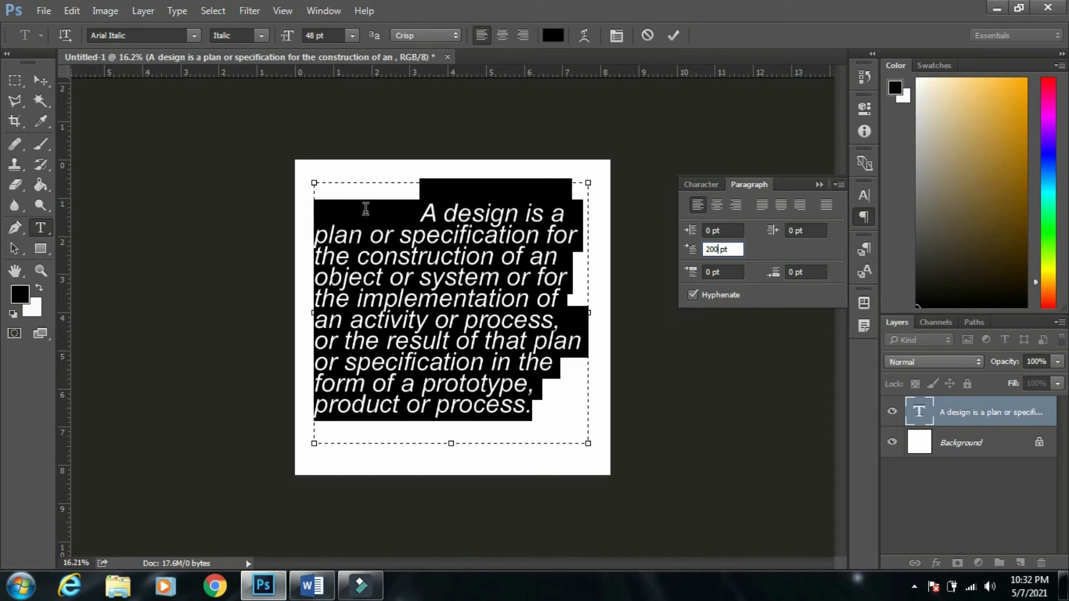
# Set the paragraph's first line indent back to 0 pt.
pyautogui.click(701, 252)
pyautogui.press('BackSpace')
pyautogui.press('BackSpace')
pyautogui.press('BackSpace')
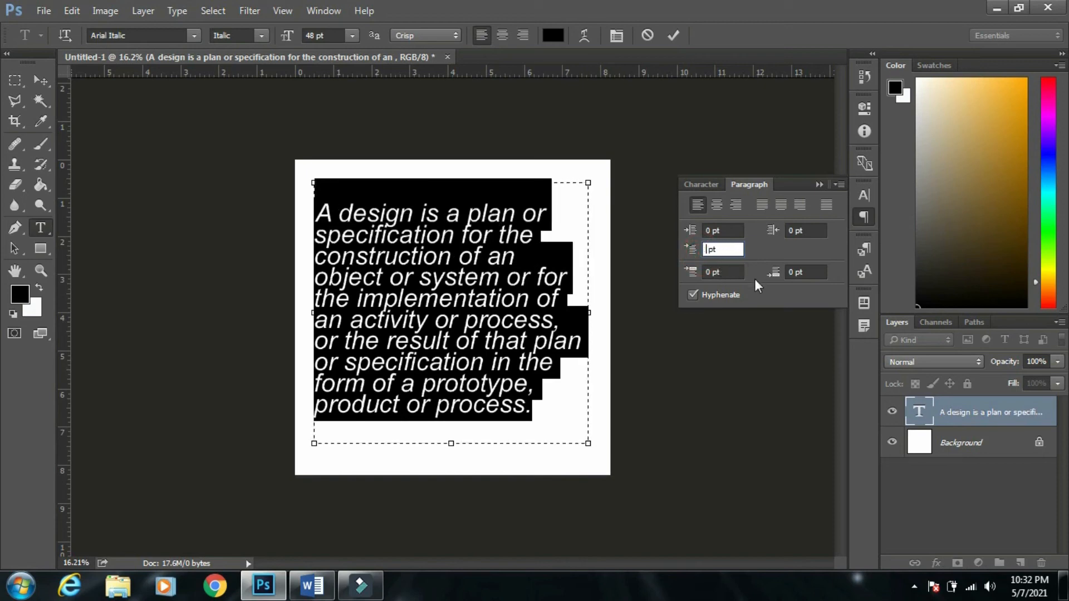
pyautogui.write('0')
pyautogui.click(753, 369)
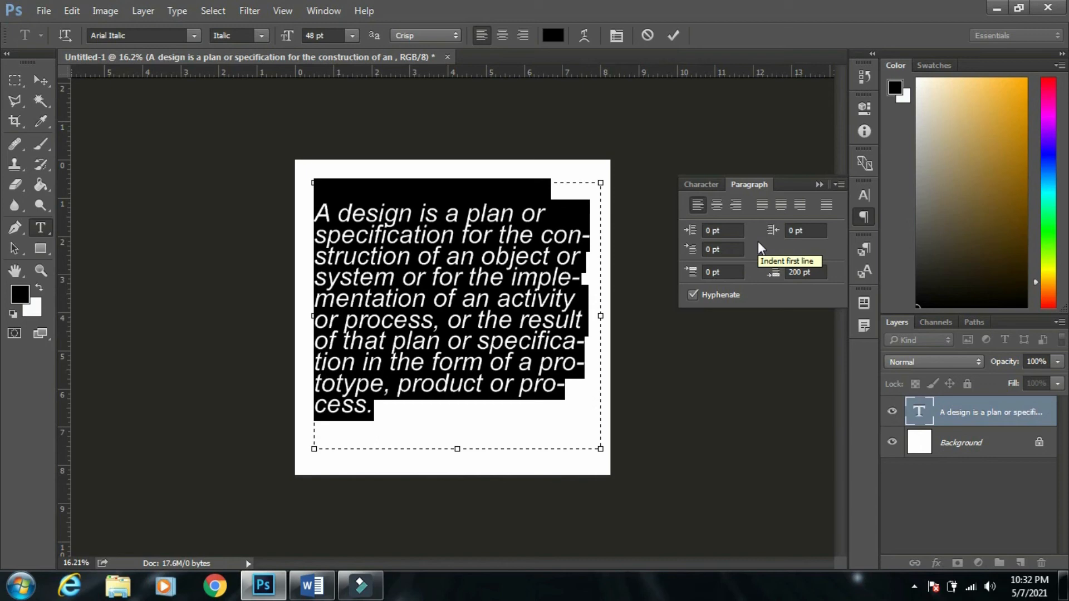
pyautogui.click(714, 186)
pyautogui.click(752, 185)
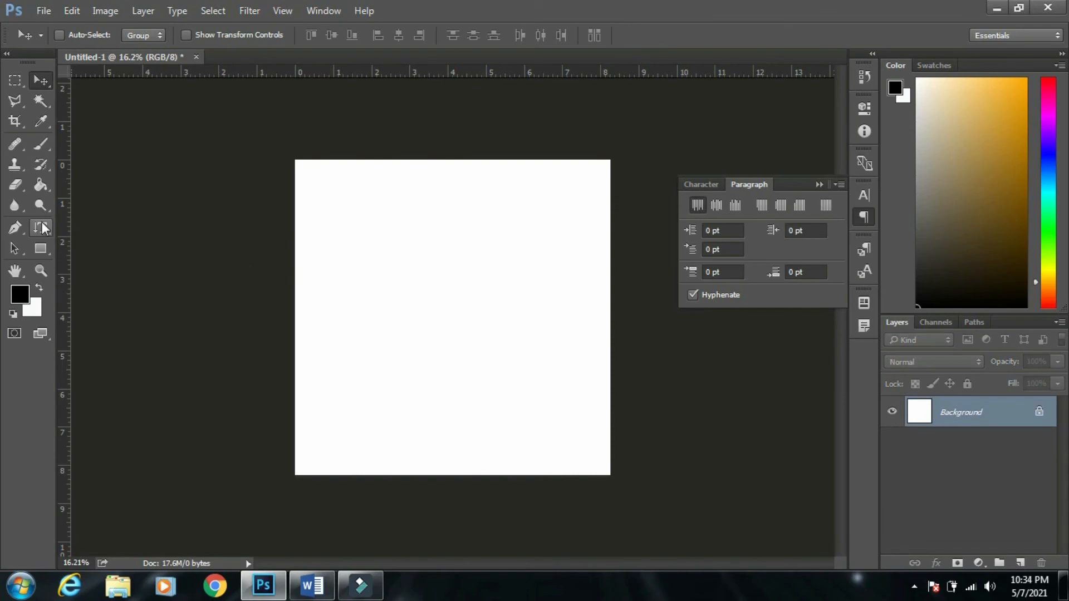
# Create a tall vertical type text box near the canvas centre containing the text PHOTOSHOP.
pyautogui.click(44, 229)
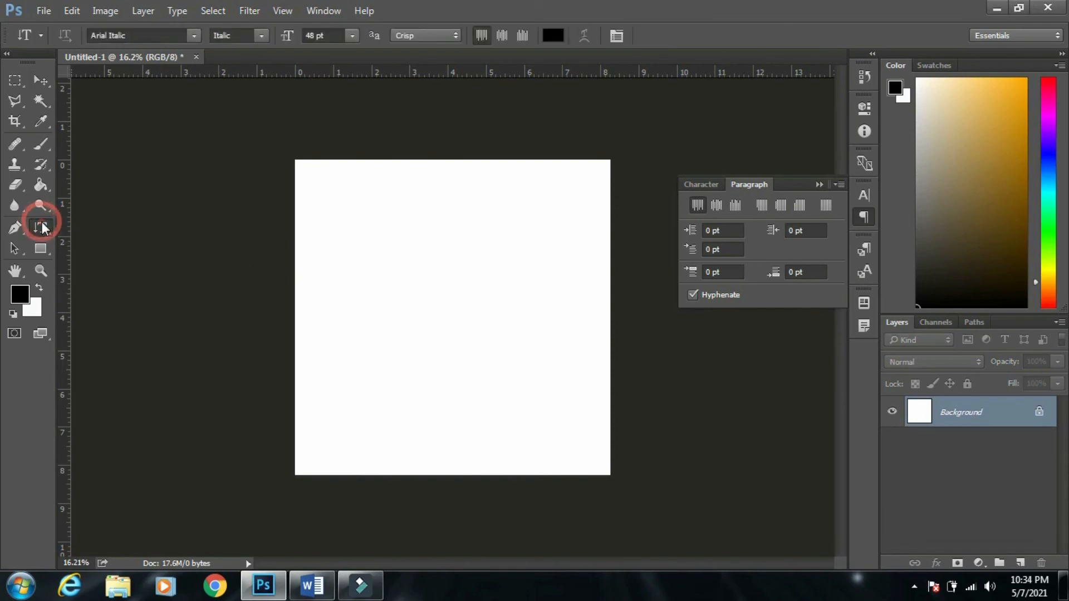
pyautogui.rightClick(43, 225)
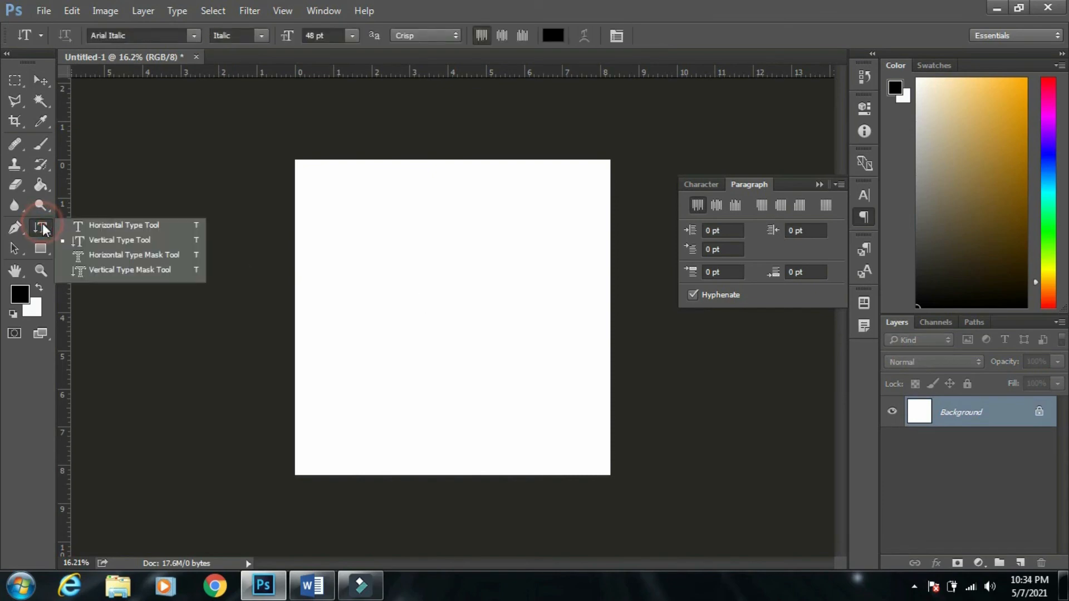
pyautogui.click(103, 242)
pyautogui.moveTo(388, 191); pyautogui.dragTo(487, 445)
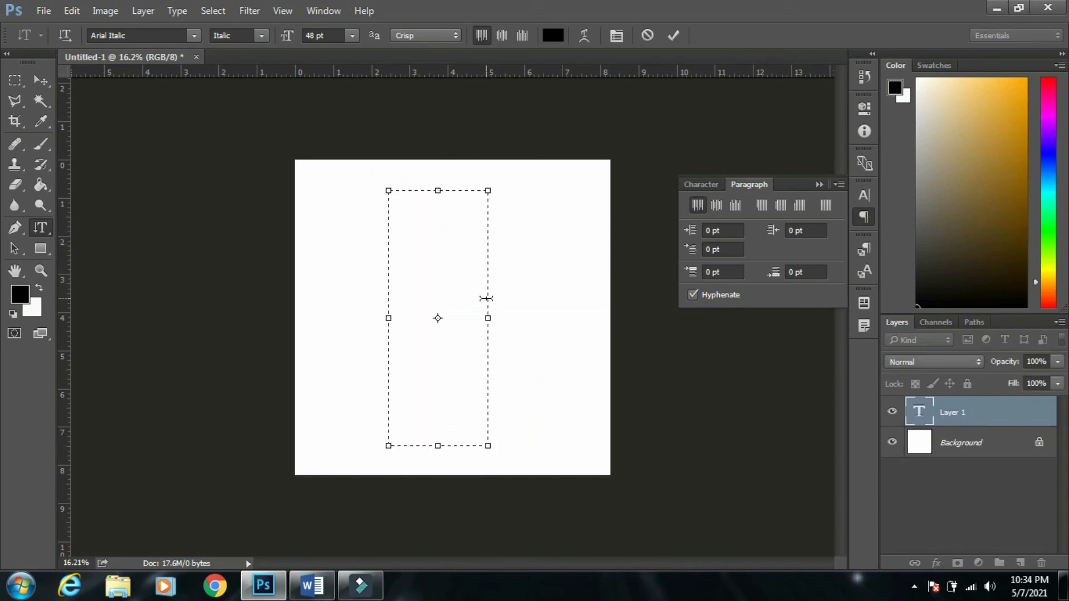
pyautogui.write('PHOTO')
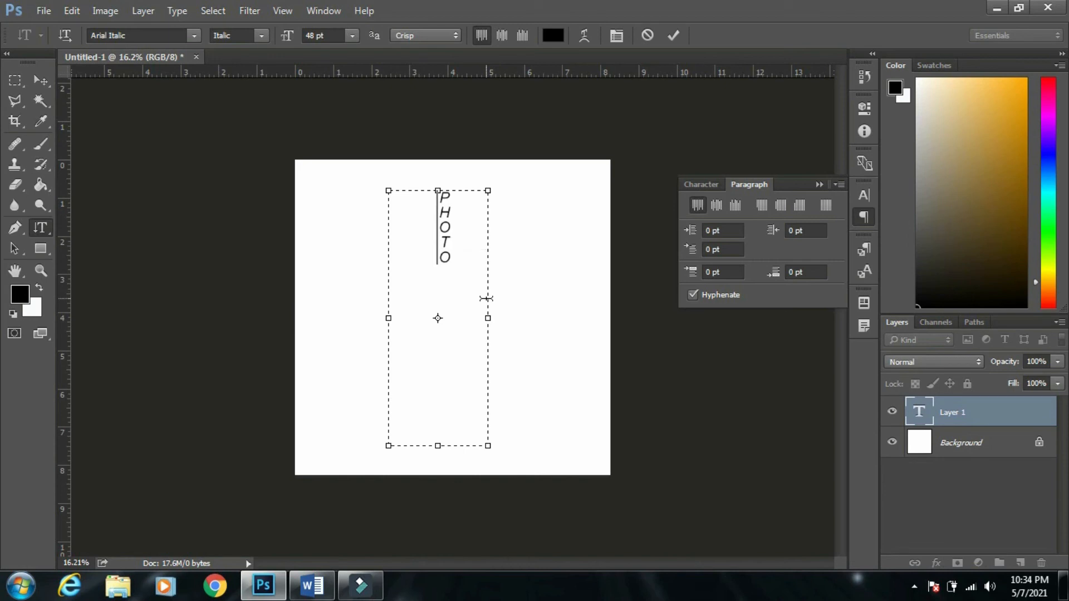
pyautogui.write('SHOP')
# Turn off subscript for all of the vertical PHOTOSHOP text.
pyautogui.hotkey('ctrl', 'a')
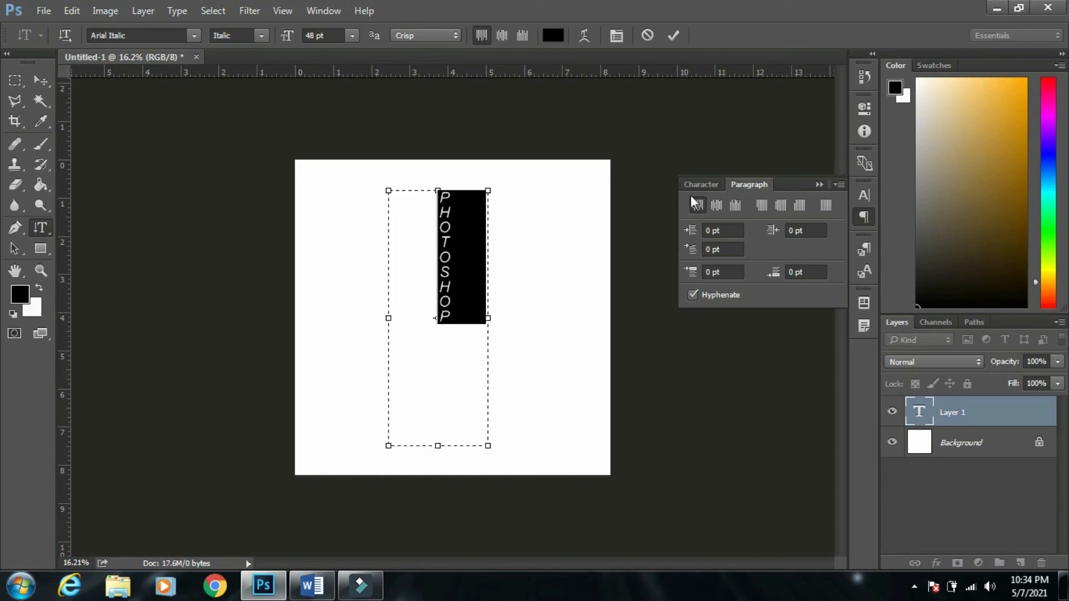
pyautogui.click(697, 185)
pyautogui.click(795, 314)
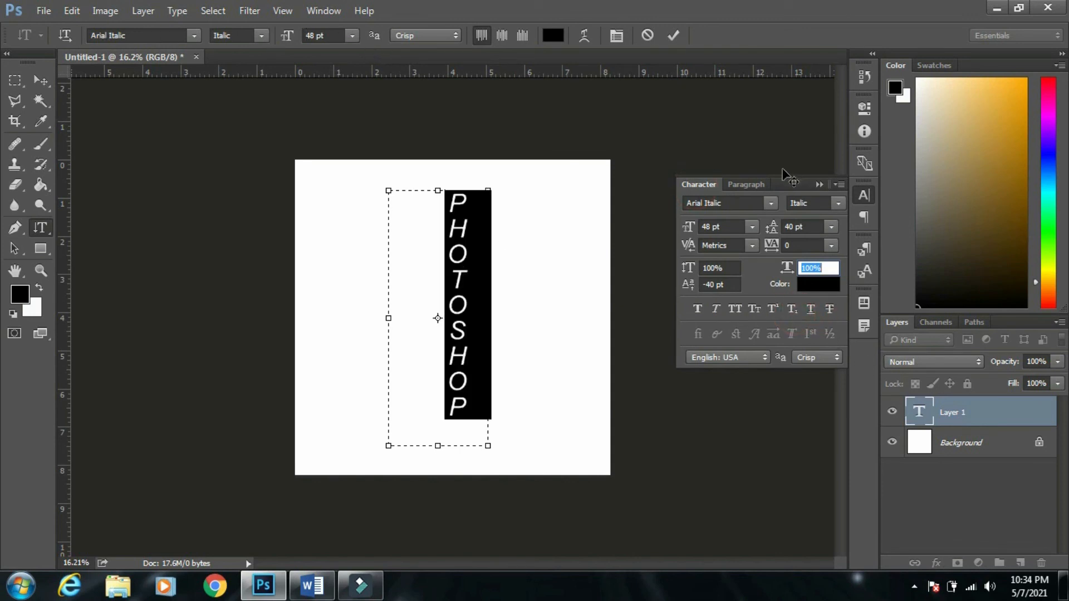
# Try center and bottom alignment on the vertical text, then return it to top alignment.
pyautogui.click(738, 187)
pyautogui.click(721, 206)
pyautogui.click(734, 206)
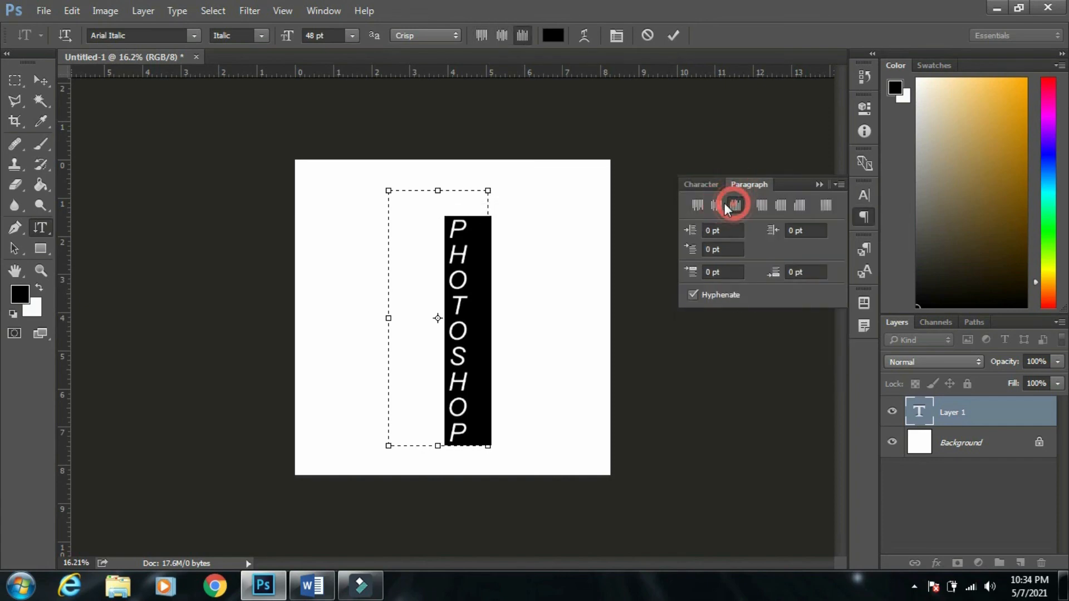
pyautogui.click(716, 206)
pyautogui.click(697, 205)
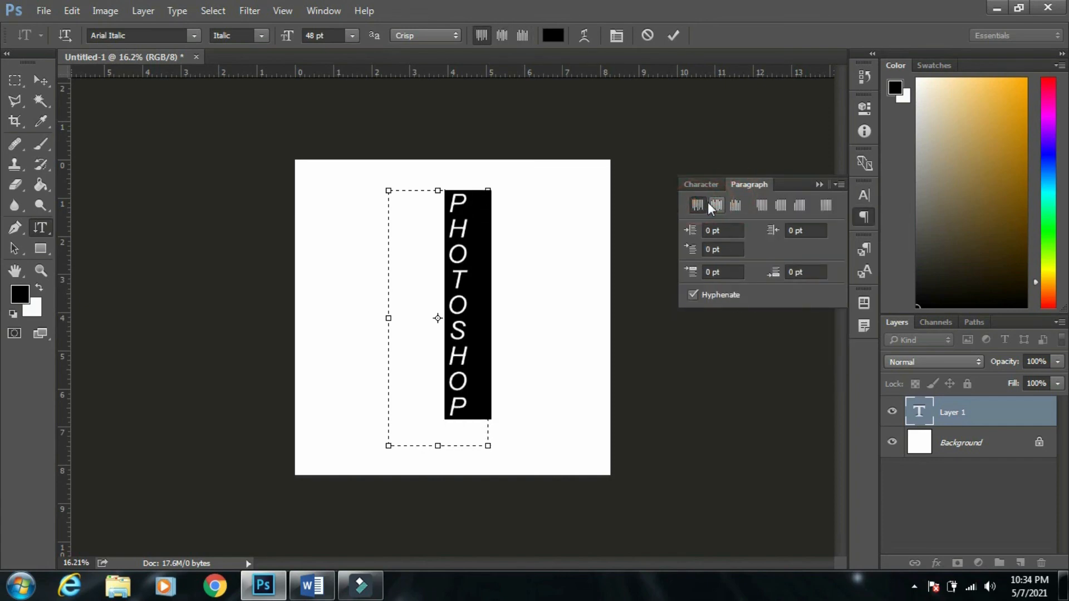
pyautogui.click(716, 205)
pyautogui.click(733, 206)
pyautogui.click(718, 205)
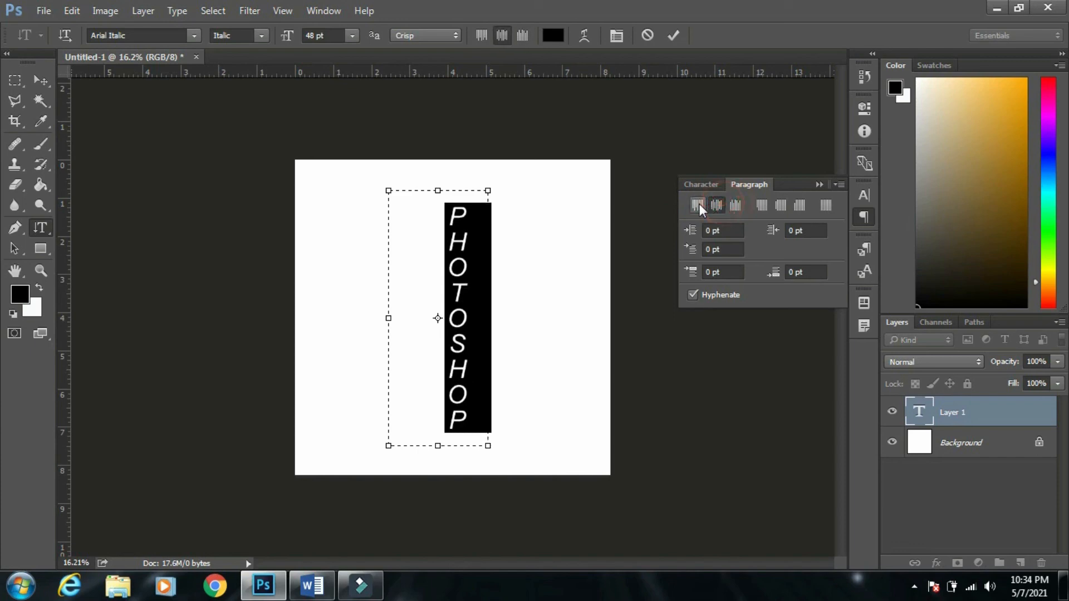
pyautogui.click(698, 205)
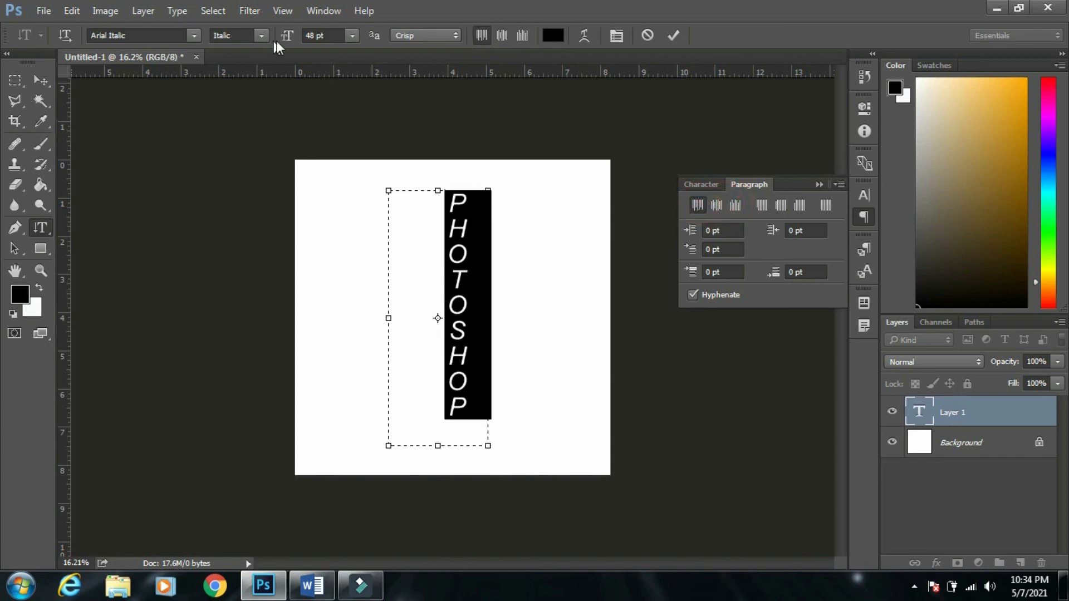
# Set the PHOTOSHOP text size to 24 pt and shrink its text box to fit closely around the letters.
pyautogui.click(352, 35)
pyautogui.click(350, 217)
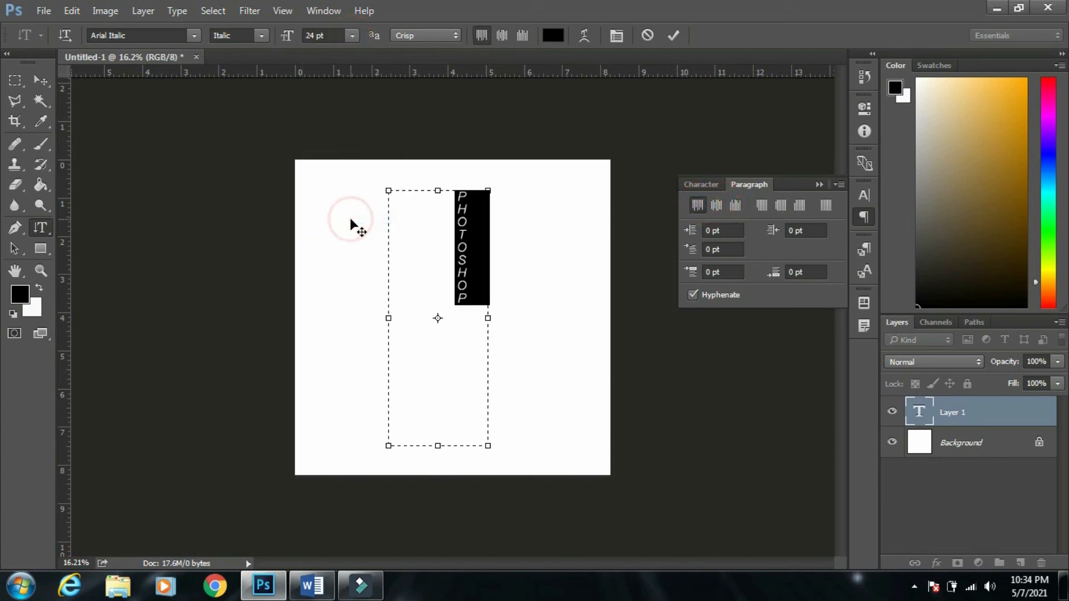
pyautogui.moveTo(389, 445); pyautogui.dragTo(437, 330)
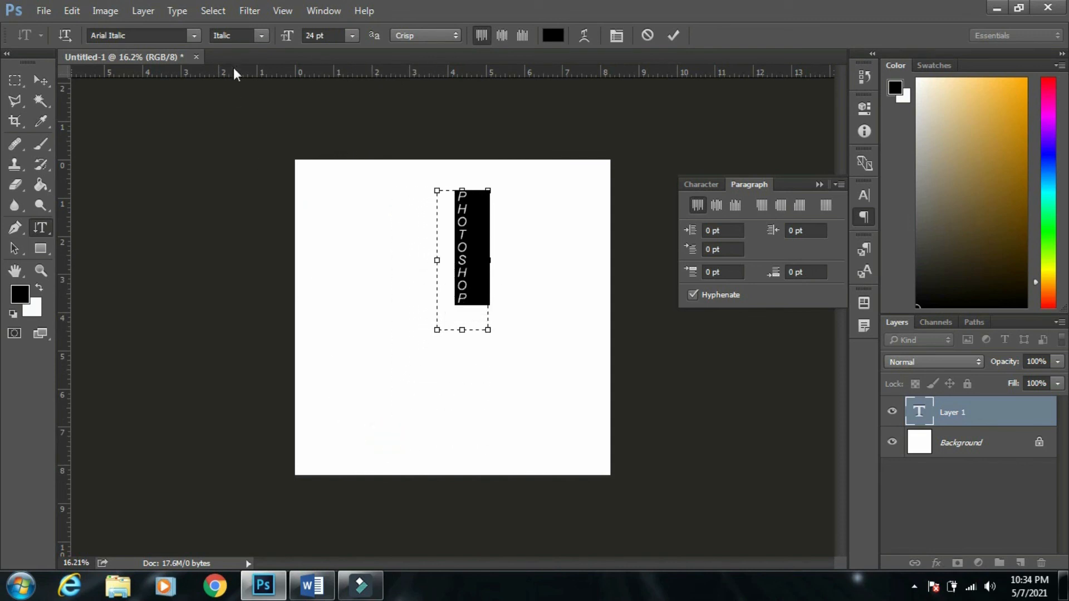
# Move the vertical PHOTOSHOP text to the left edge of the canvas.
pyautogui.click(37, 227)
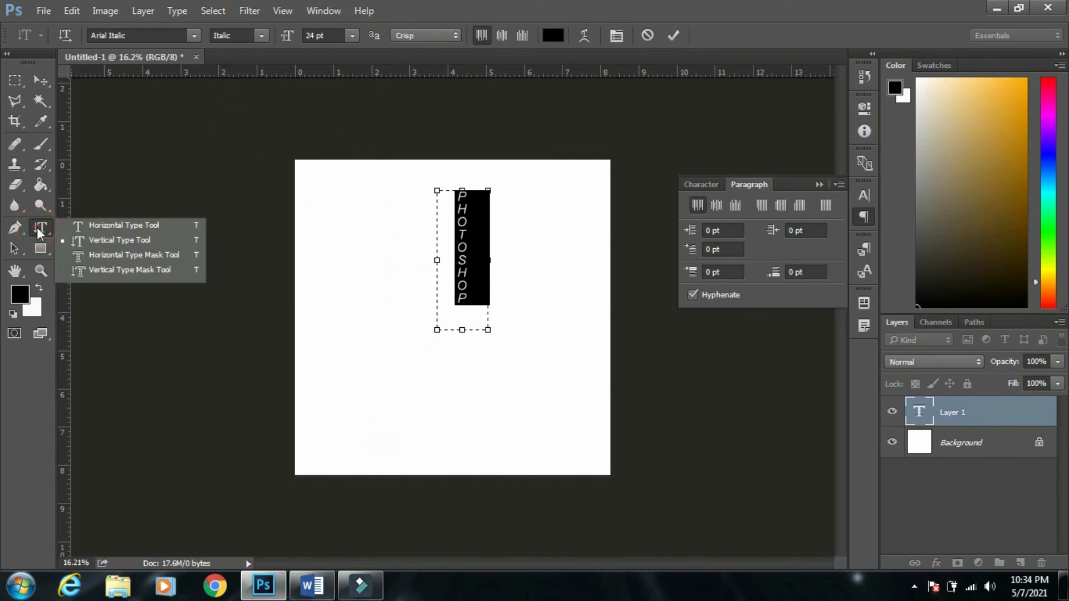
pyautogui.click(145, 239)
pyautogui.click(39, 80)
pyautogui.moveTo(476, 240); pyautogui.dragTo(329, 291)
# Select all of the vertical PHOTOSHOP text and recolour it orange with the hex value fea900.
pyautogui.press('t')
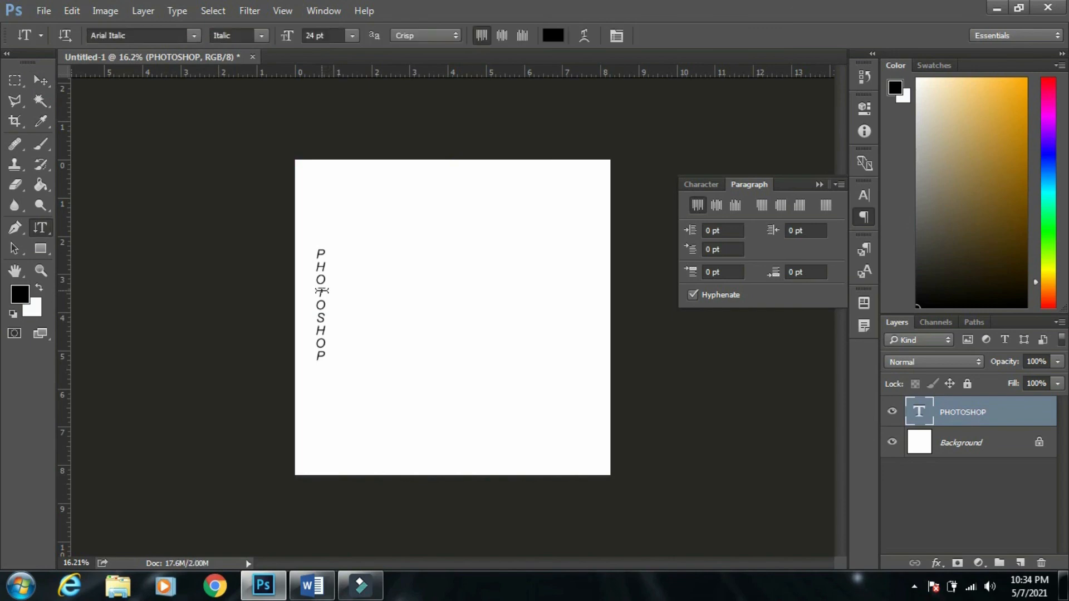
pyautogui.click(320, 293)
pyautogui.doubleClick(321, 293)
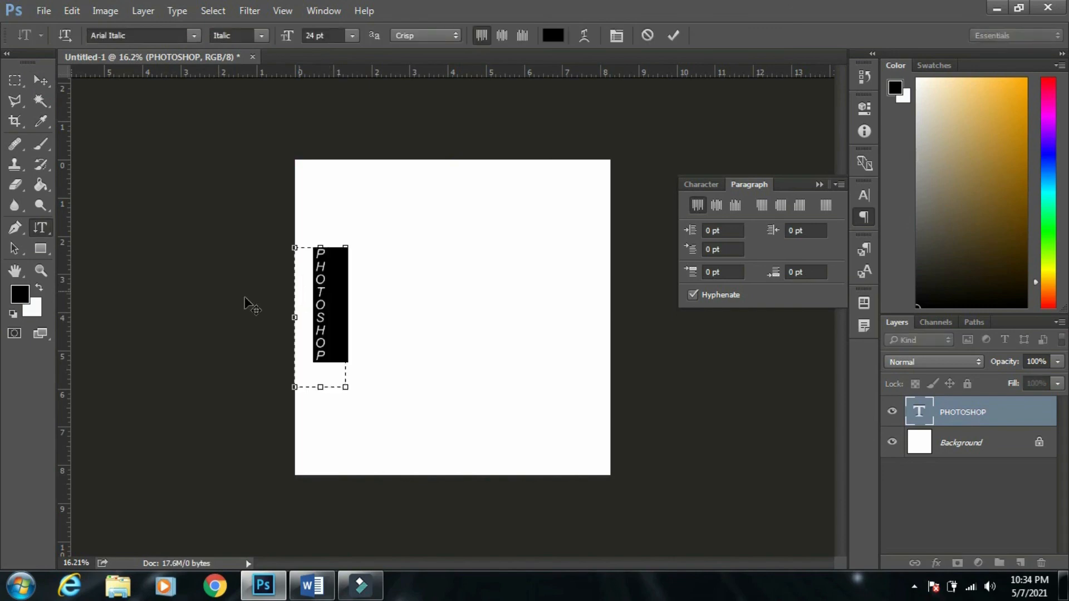
pyautogui.click(20, 294)
pyautogui.write('ffaa00')
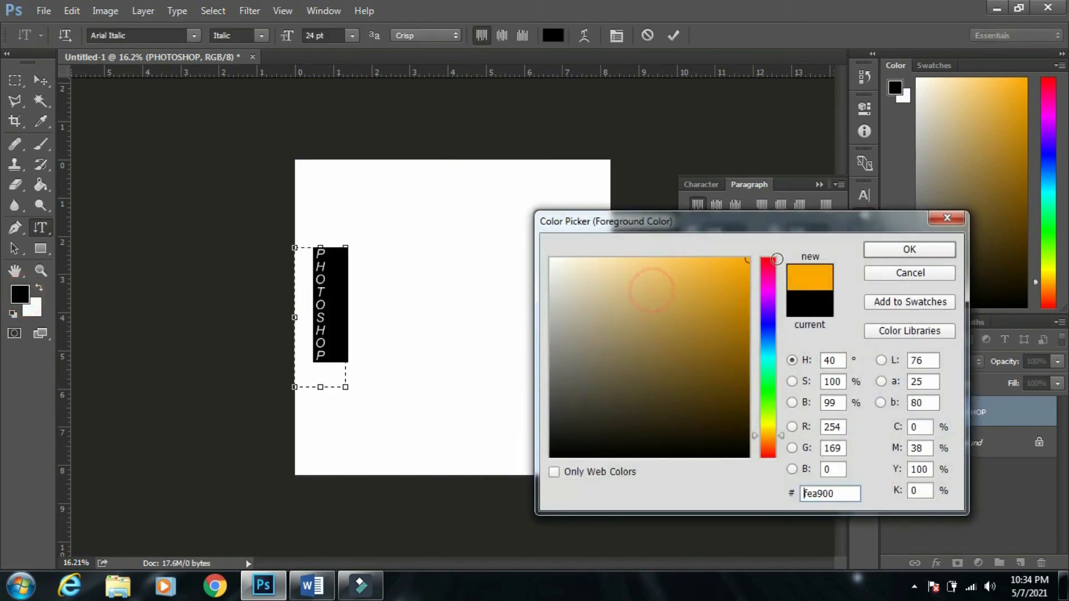
pyautogui.click(909, 249)
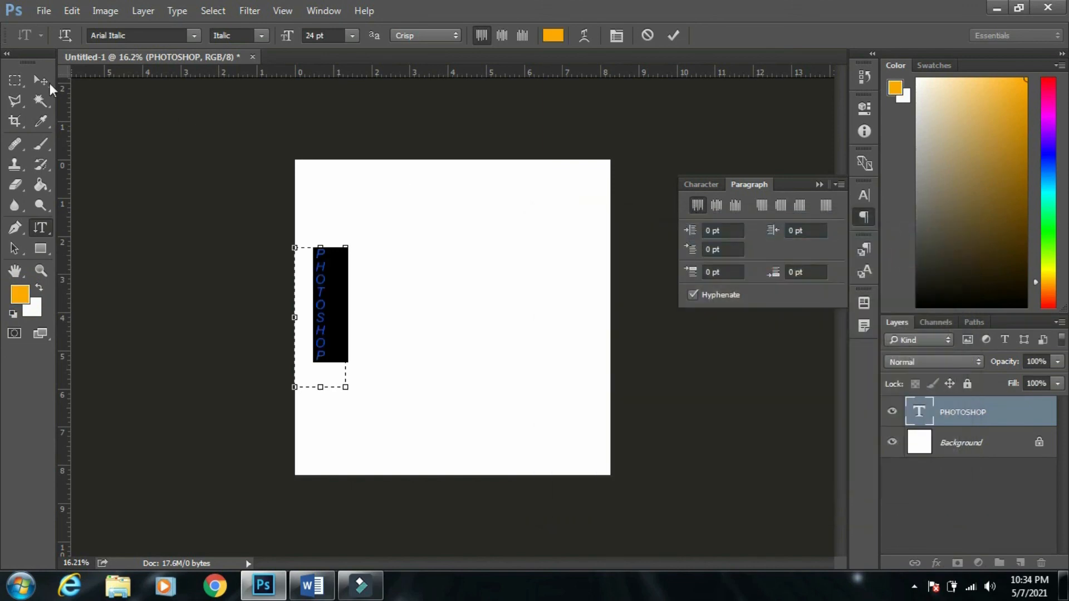
# Delete the PHOTOSHOP text layer from the canvas.
pyautogui.click(41, 80)
pyautogui.press('ctrl')
pyautogui.moveTo(333, 325)
pyautogui.mouseDown()
pyautogui.moveTo(382, 360)
pyautogui.moveTo(325, 335)
pyautogui.mouseUp()
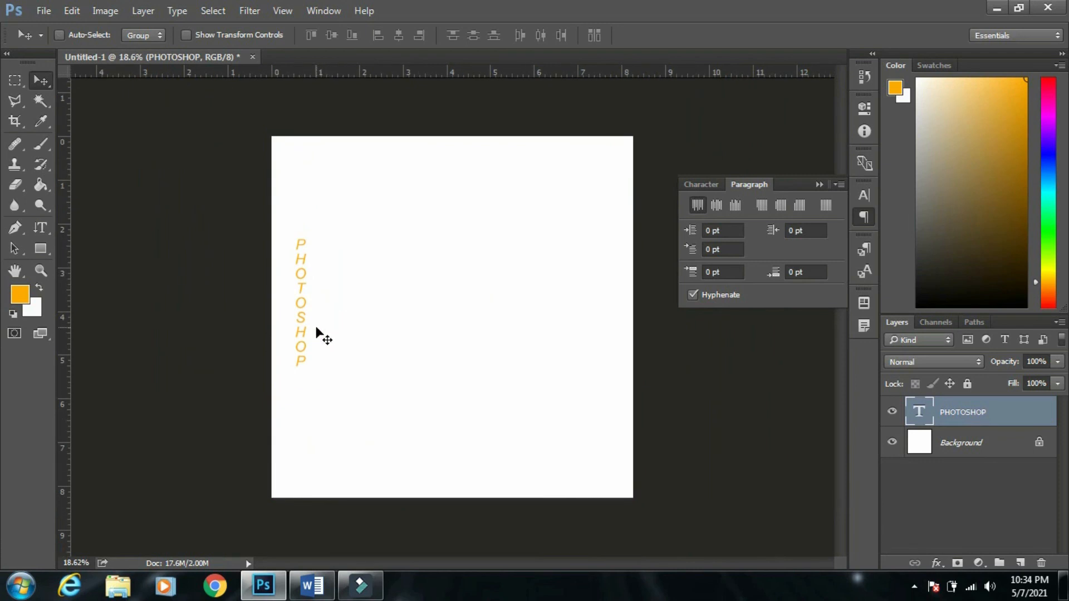
pyautogui.press('Delete')
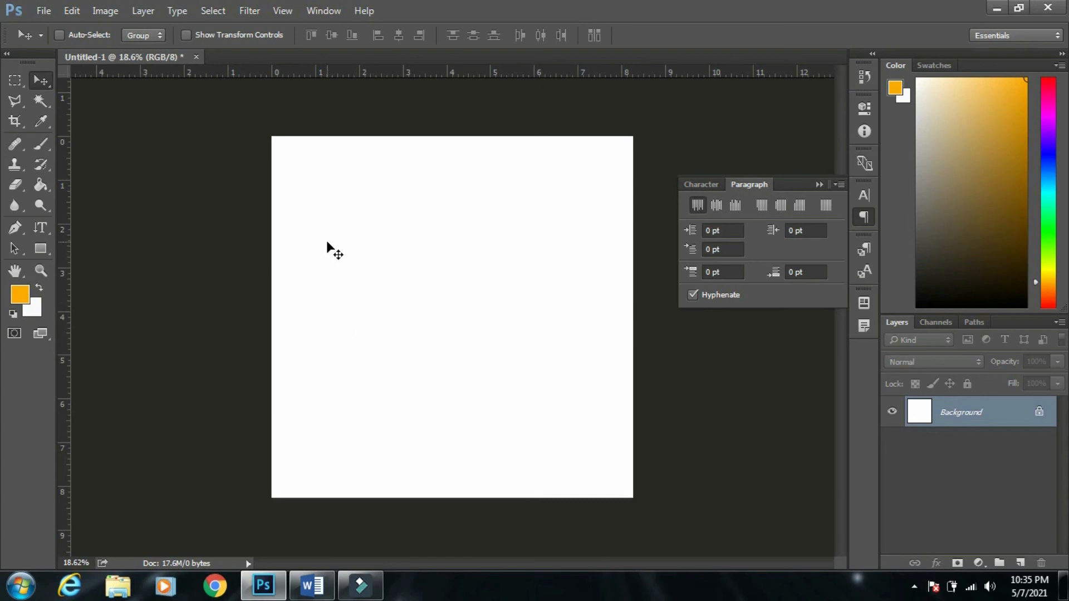
# Draw a new vertical type text box in the upper part of the canvas and open its Warp Text style choices.
pyautogui.press('t')
pyautogui.moveTo(328, 207); pyautogui.dragTo(495, 324)
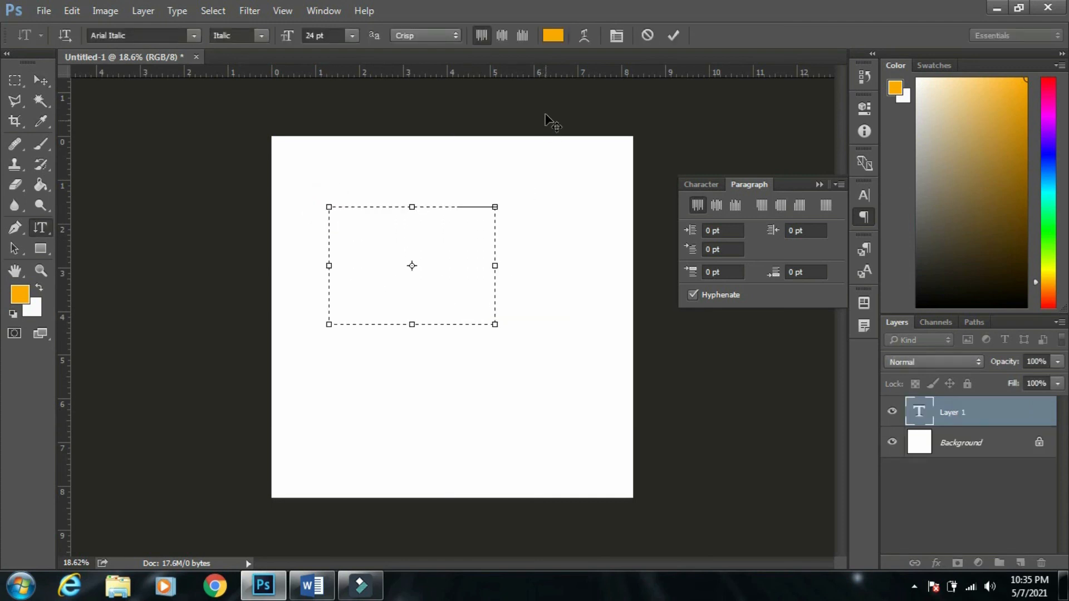
pyautogui.click(590, 39)
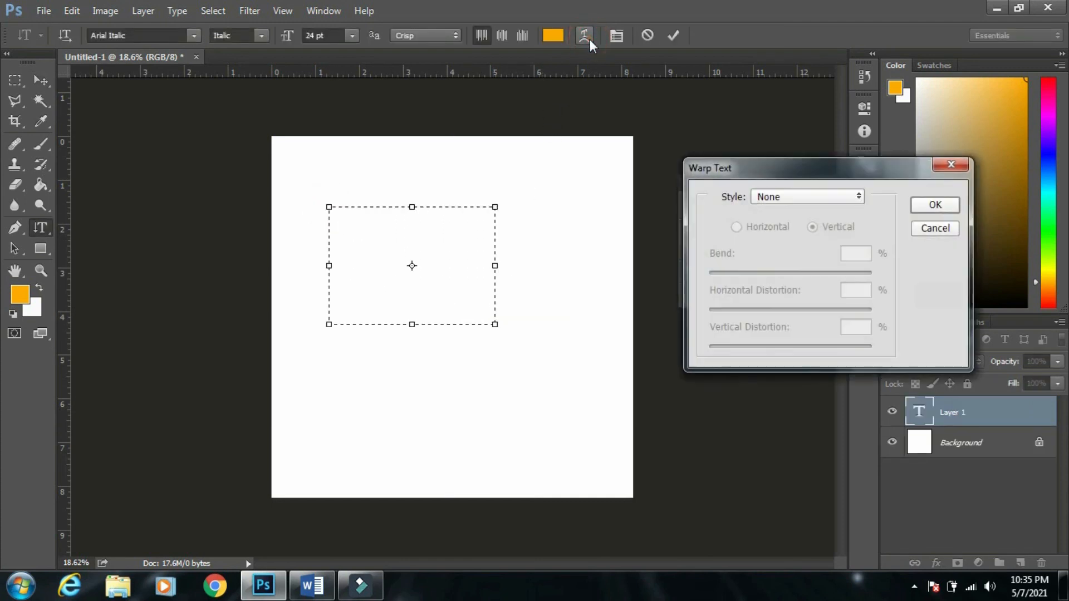
pyautogui.click(808, 199)
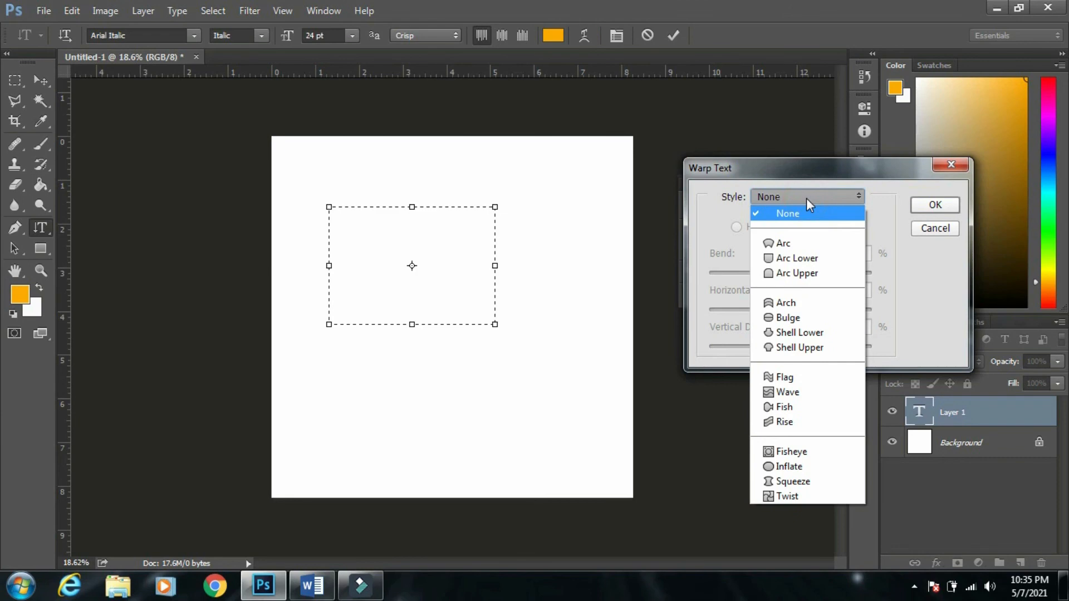